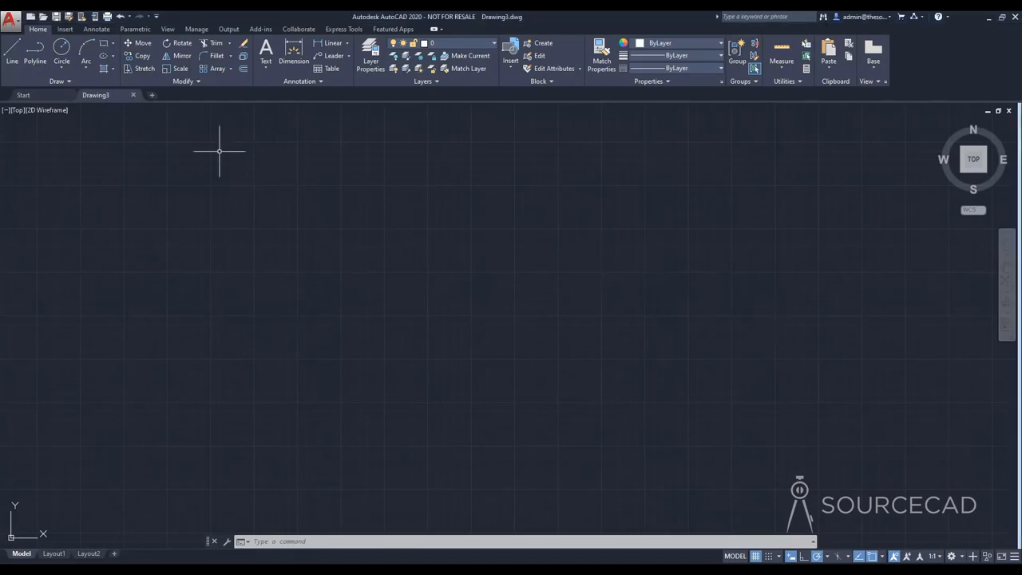
Step: Draw an open zigzag polyline with four connected segments in the middle of the empty drawing area
{"action": "left_click", "coordinate": [34, 51]}
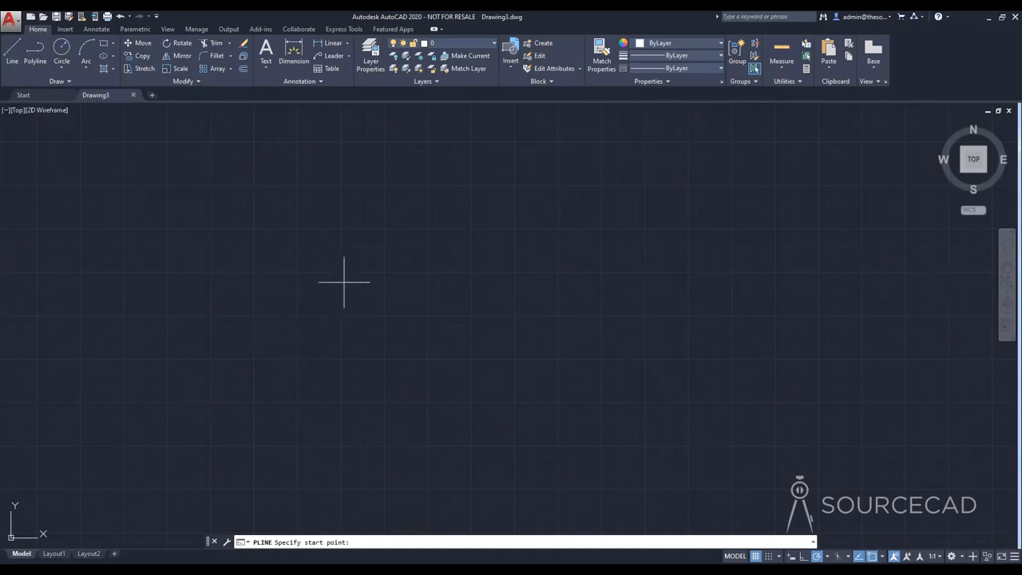
{"action": "left_click", "coordinate": [196, 351]}
{"action": "left_click", "coordinate": [294, 240]}
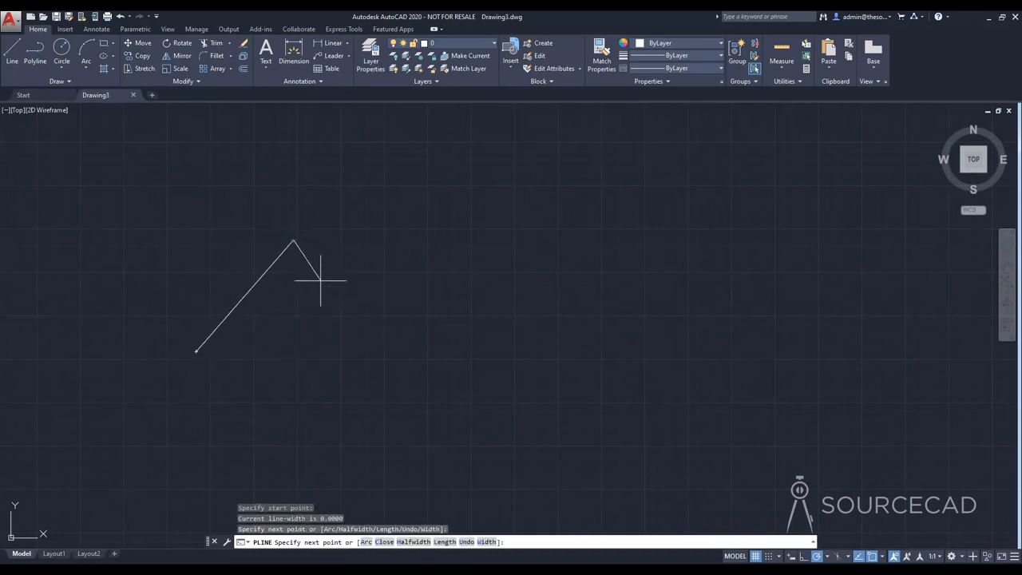
{"action": "left_click", "coordinate": [346, 316]}
{"action": "left_click", "coordinate": [432, 262]}
{"action": "left_click", "coordinate": [504, 323]}
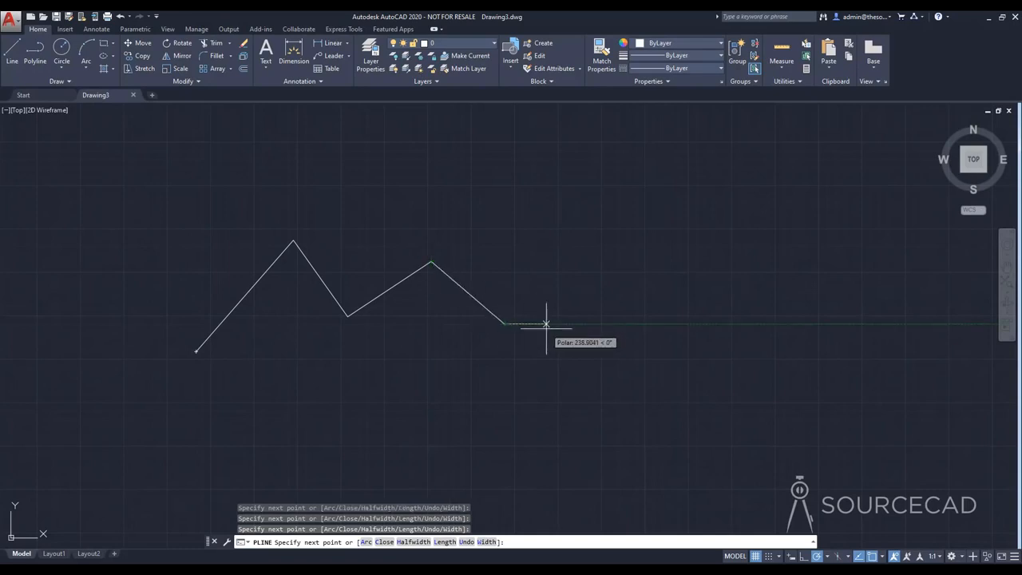
{"action": "key", "text": "Return"}
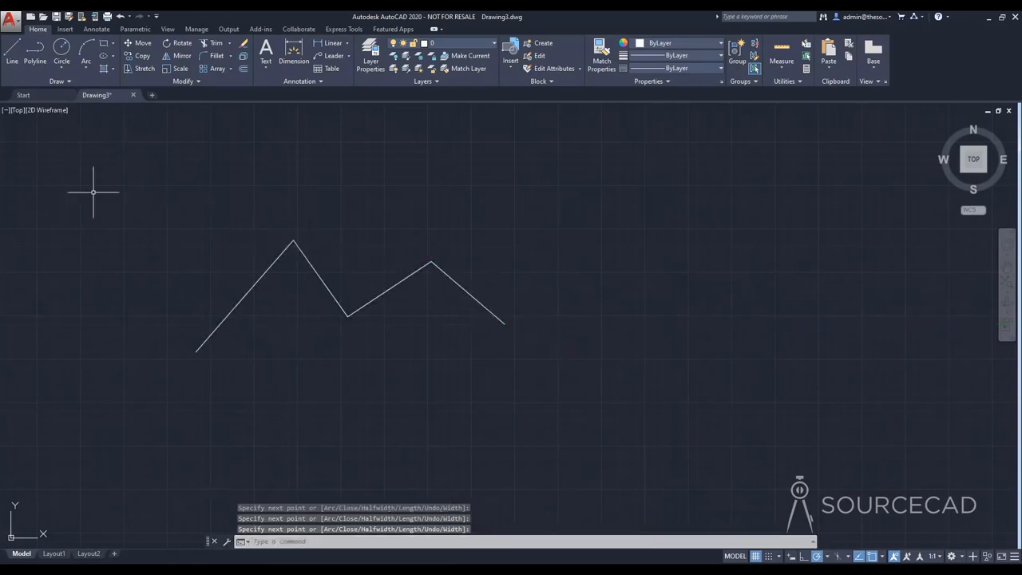
Step: Draw a zigzag of four connected segments with the Line tool just below the polyline
{"action": "left_click", "coordinate": [12, 51]}
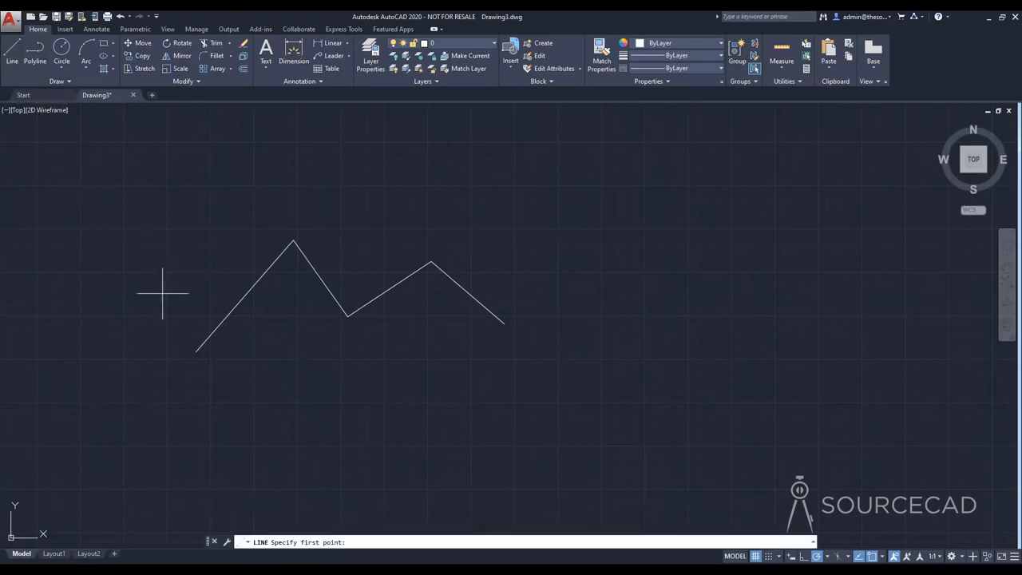
{"action": "left_click", "coordinate": [213, 396]}
{"action": "left_click", "coordinate": [268, 341]}
{"action": "left_click", "coordinate": [353, 392]}
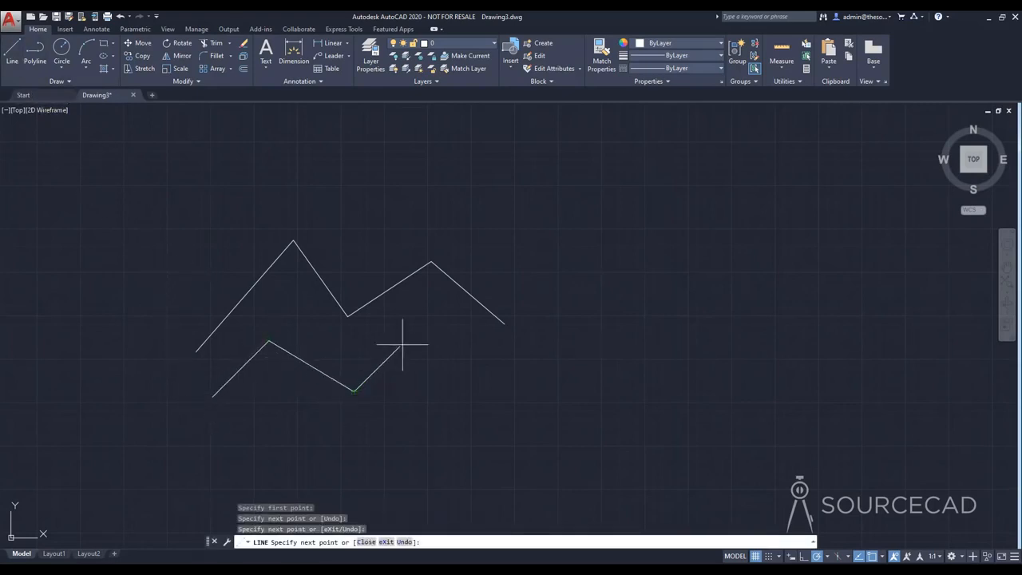
{"action": "left_click", "coordinate": [409, 341]}
{"action": "left_click", "coordinate": [493, 388]}
{"action": "key", "text": "Return"}
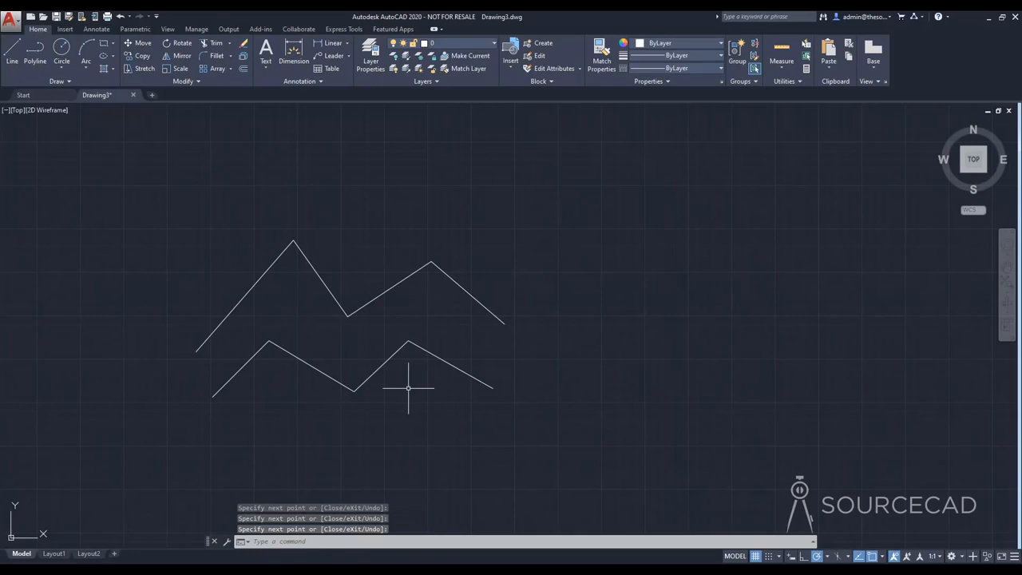
Step: Select the upper polyline and the separate segments of the lower zigzag to compare how they are picked, and clear the selection
{"action": "left_click", "coordinate": [464, 290]}
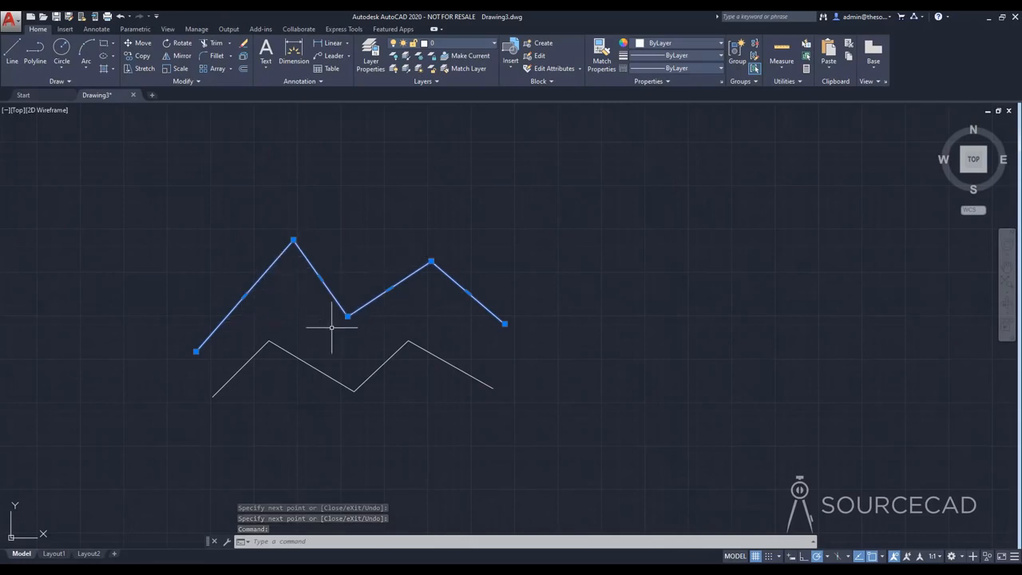
{"action": "left_click", "coordinate": [456, 371]}
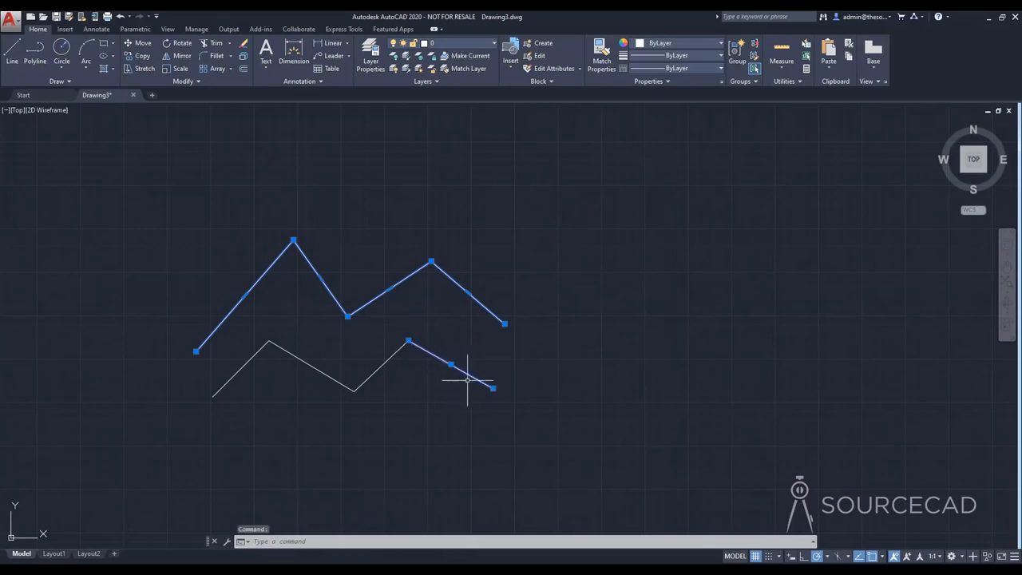
{"action": "left_click", "coordinate": [391, 356]}
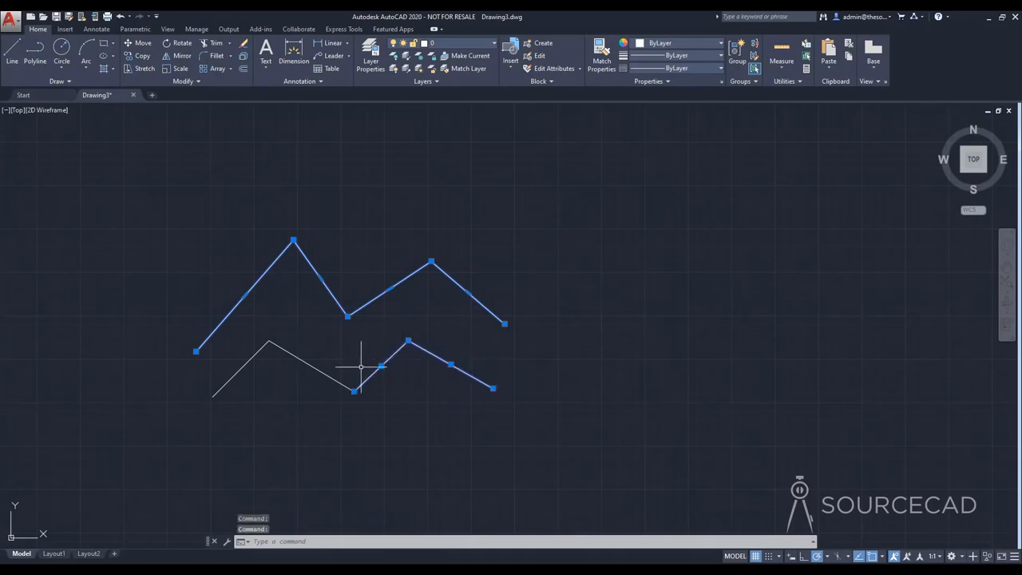
{"action": "left_click", "coordinate": [266, 345]}
{"action": "key", "text": "Escape"}
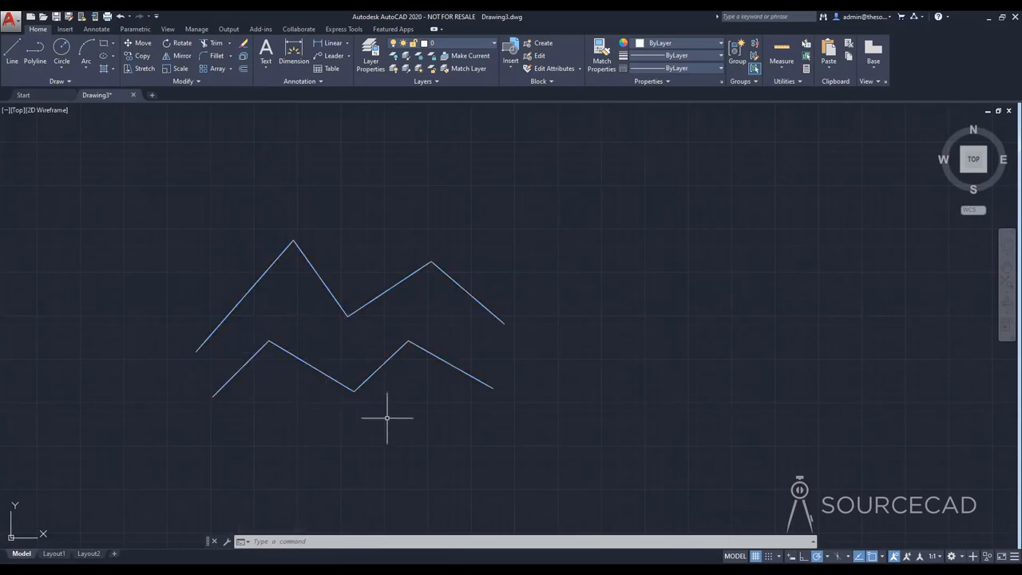
Step: Delete both zigzags, the polyline and all the line segments below it
{"action": "left_click", "coordinate": [480, 419]}
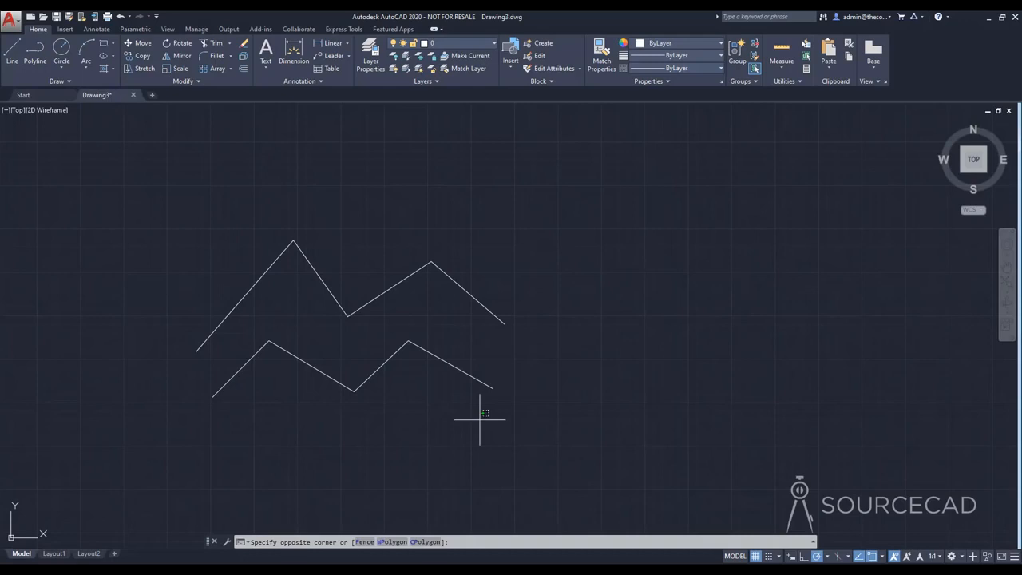
{"action": "left_click", "coordinate": [243, 243]}
{"action": "key", "text": "Delete"}
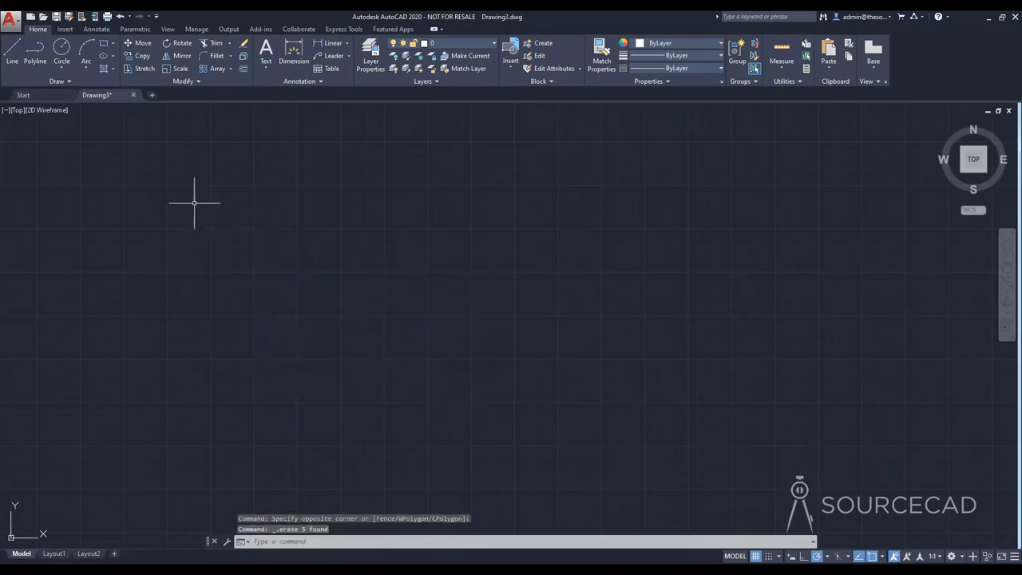
Step: Draw a circle with a radius of 100 near the centre of the drawing area
{"action": "left_click", "coordinate": [63, 50]}
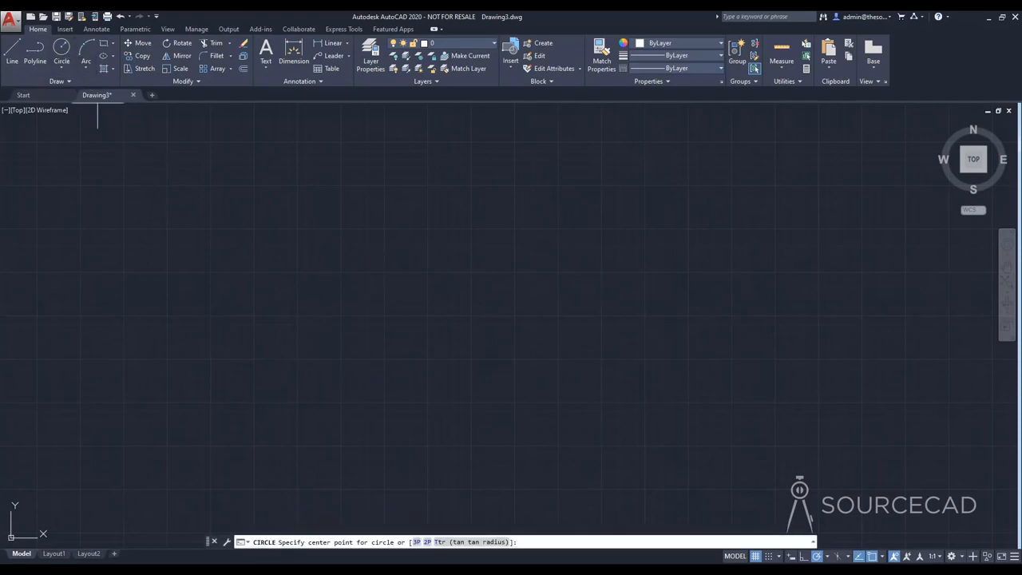
{"action": "left_click", "coordinate": [430, 307]}
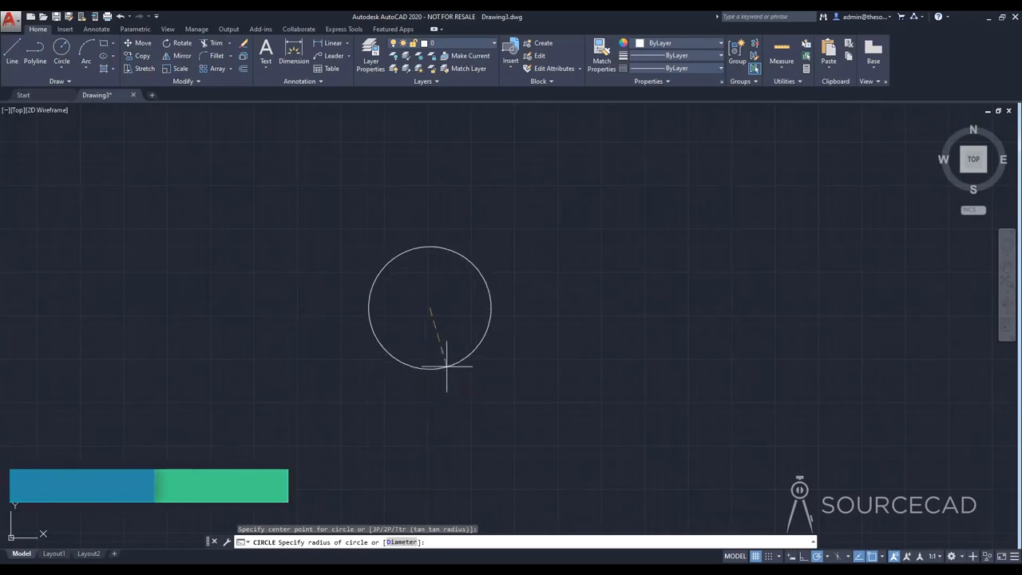
{"action": "type", "text": "10"}
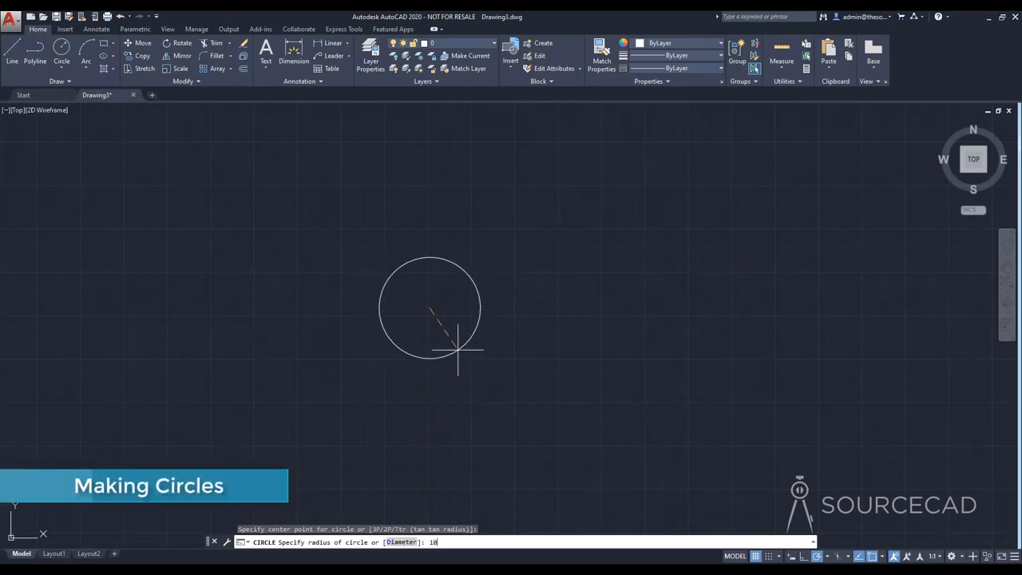
{"action": "key", "text": "Return"}
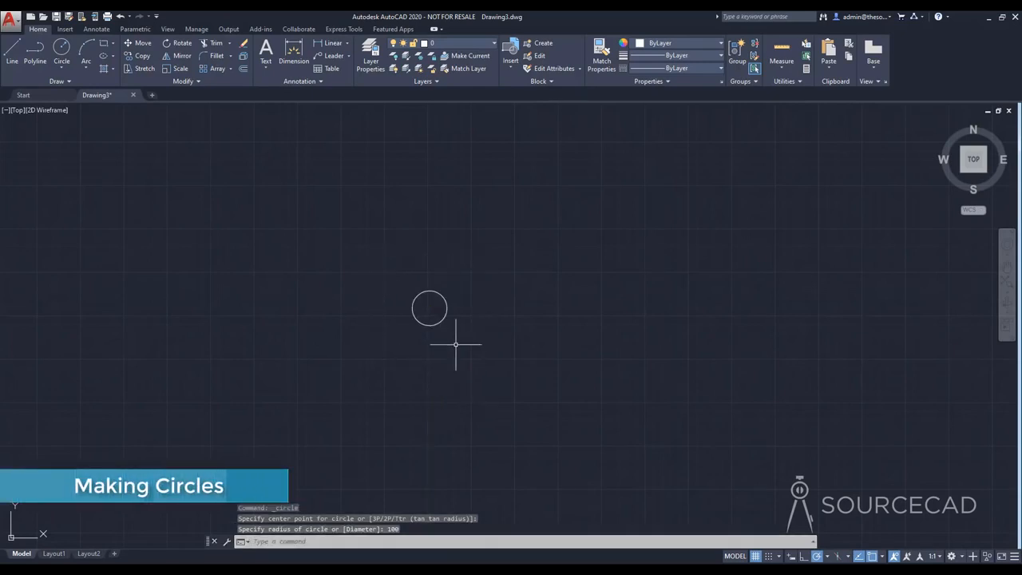
Step: Draw a second circle to the right of the first one, using the Diameter option with a value of 100
{"action": "scroll", "coordinate": [435, 306], "scroll_direction": "up", "scroll_amount": 6}
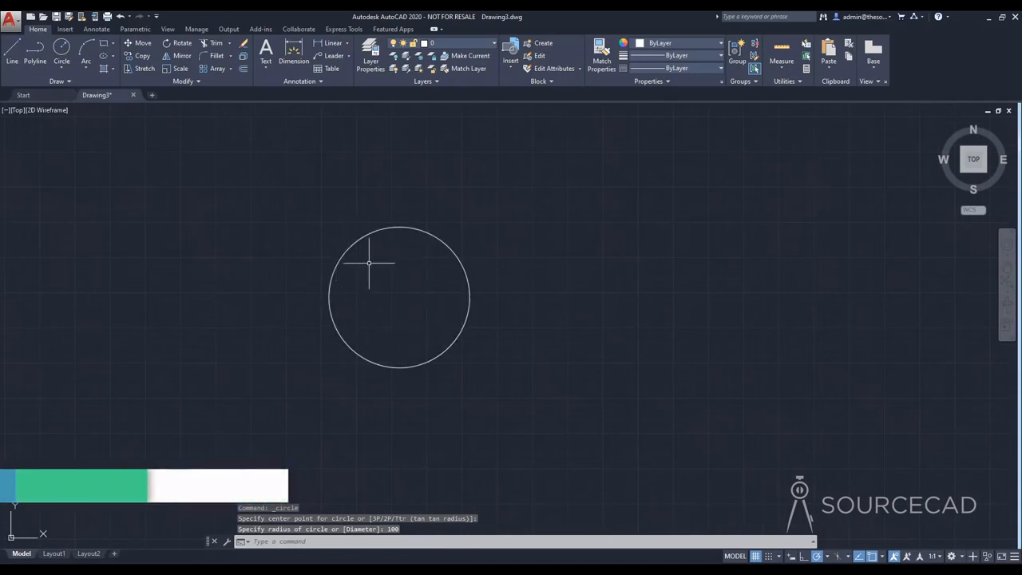
{"action": "middle_click_drag", "start_coordinate": [402, 293], "coordinate": [415, 336]}
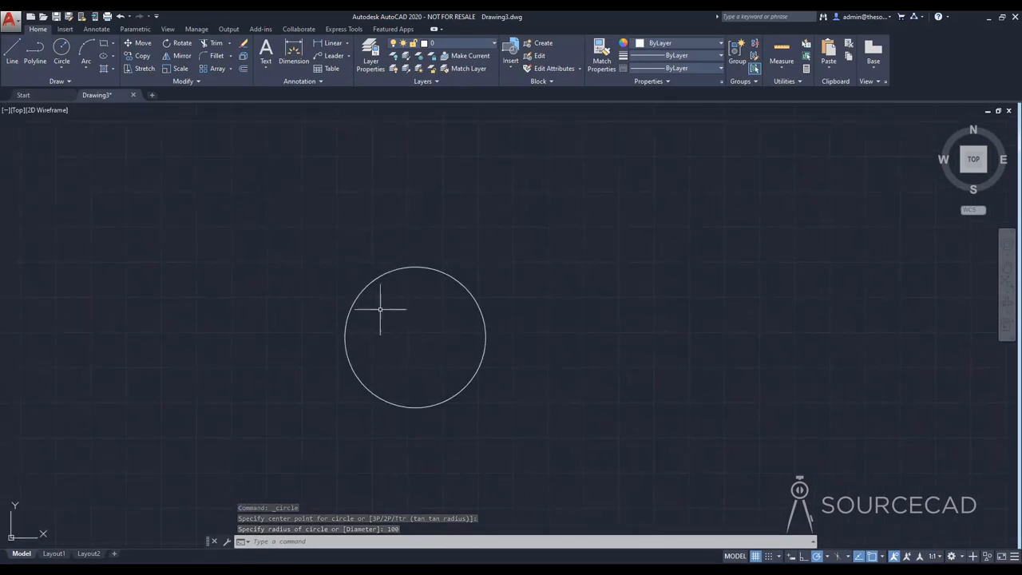
{"action": "left_click", "coordinate": [63, 49]}
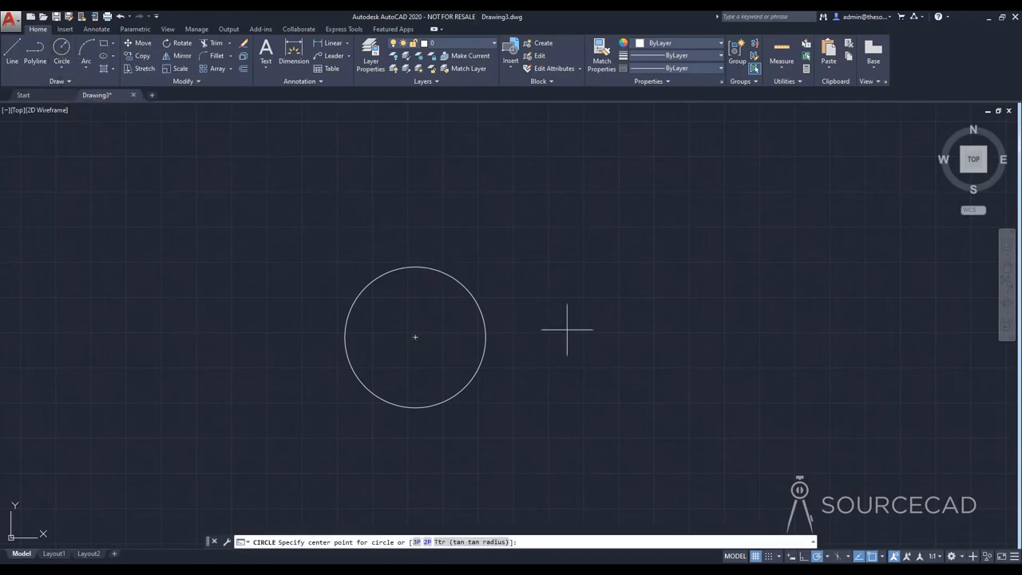
{"action": "left_click", "coordinate": [642, 336]}
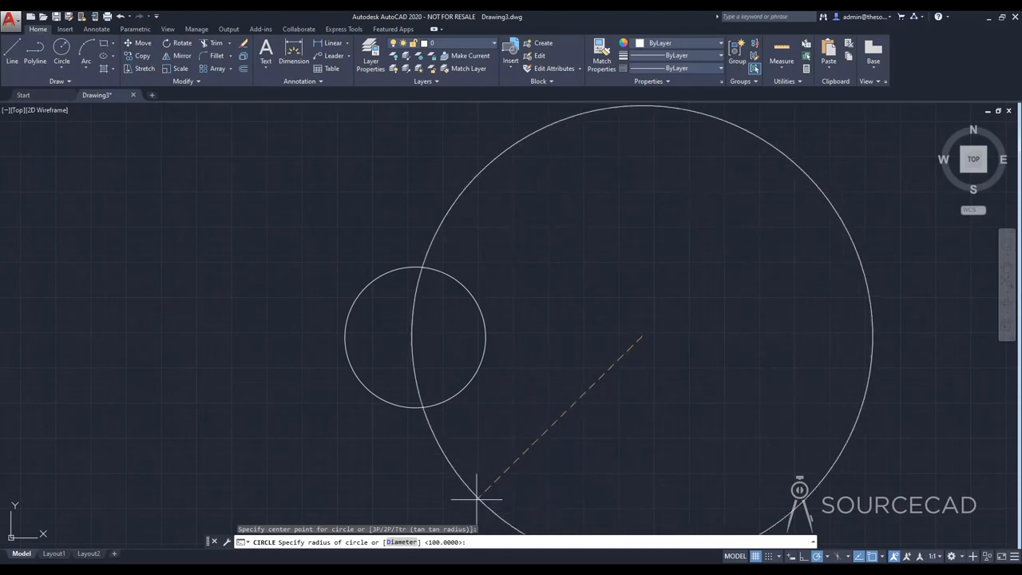
{"action": "left_click", "coordinate": [399, 543]}
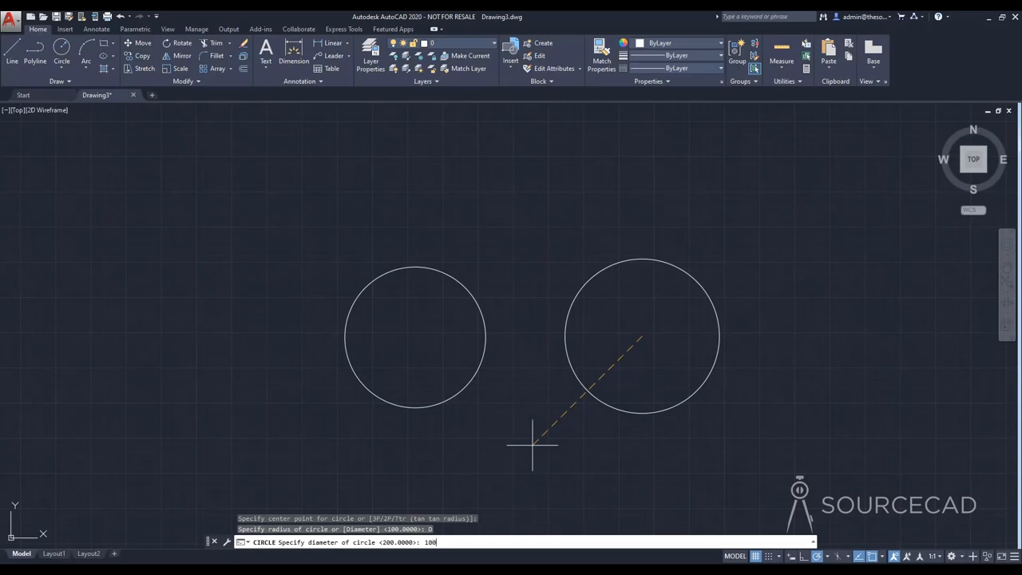
{"action": "key", "text": "Return"}
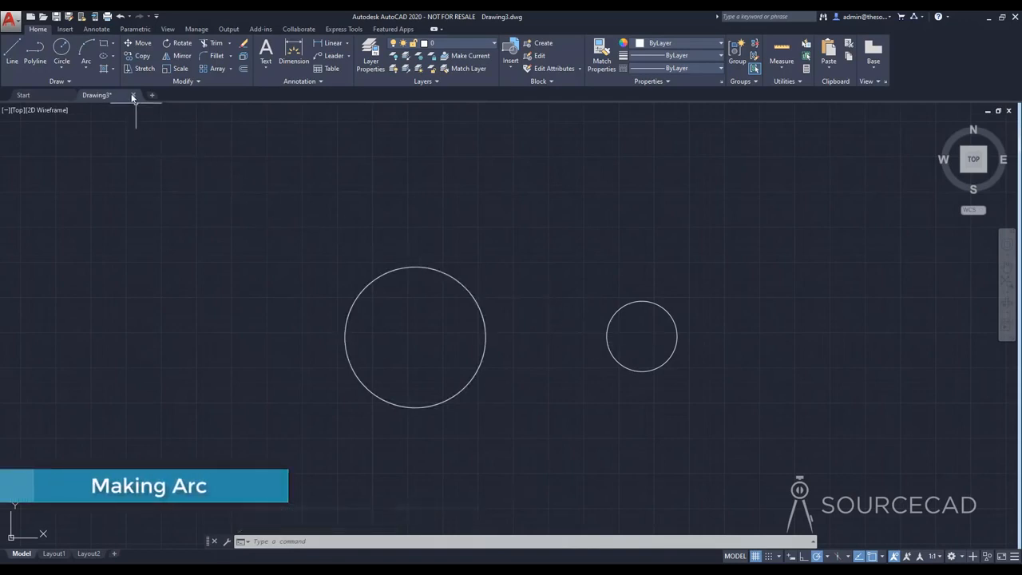
Step: Draw a three-point arc that bulges upward, above and between the two circles
{"action": "left_click", "coordinate": [86, 46]}
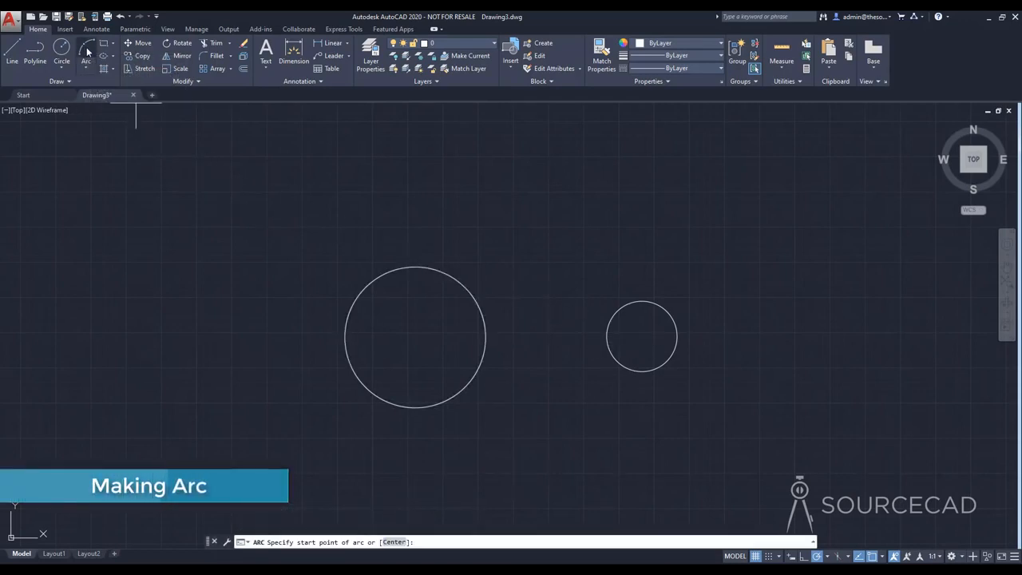
{"action": "left_click", "coordinate": [493, 239]}
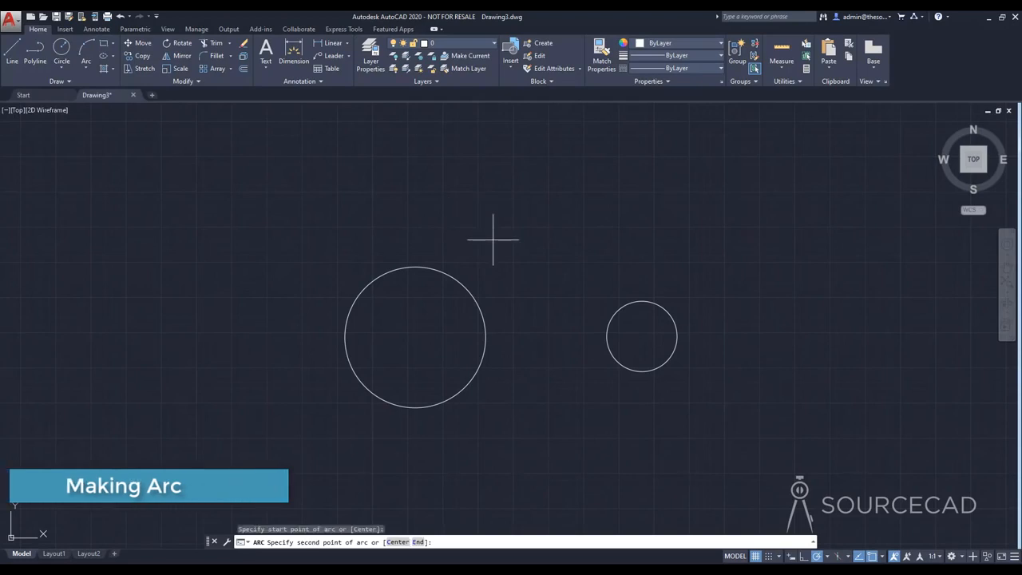
{"action": "left_click", "coordinate": [561, 184]}
{"action": "left_click", "coordinate": [628, 234]}
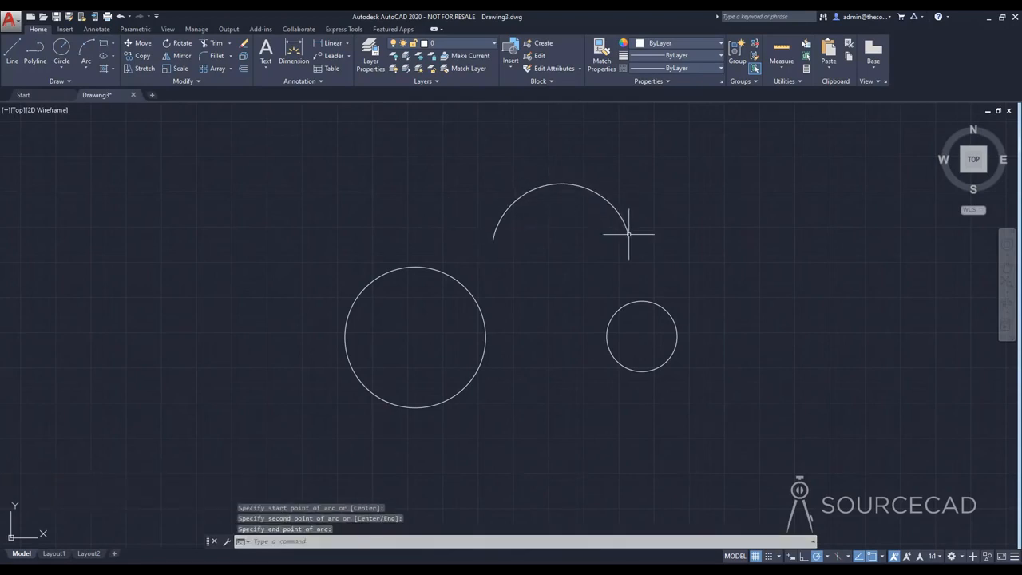
{"action": "left_click", "coordinate": [85, 69]}
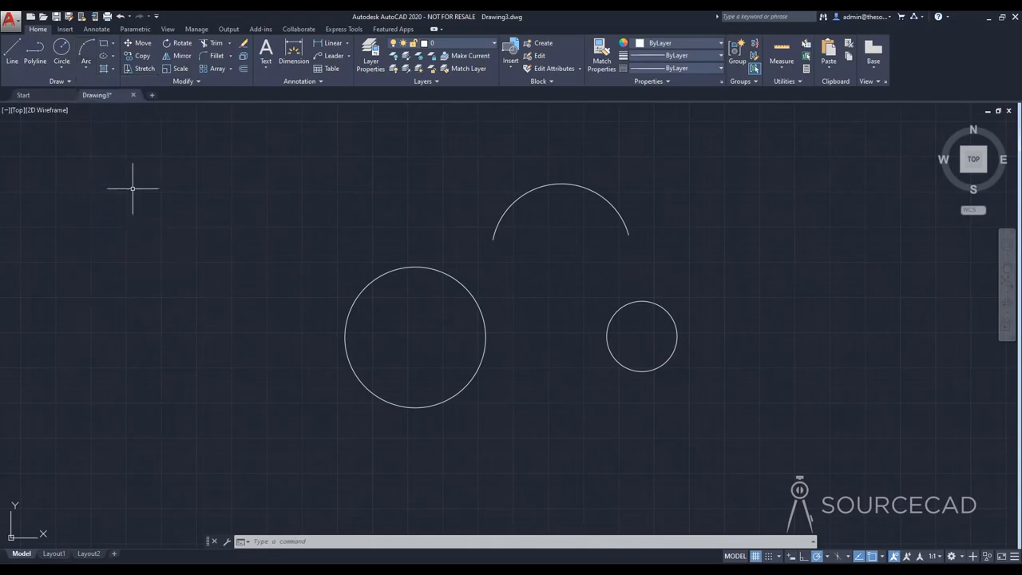
{"action": "left_click", "coordinate": [60, 66]}
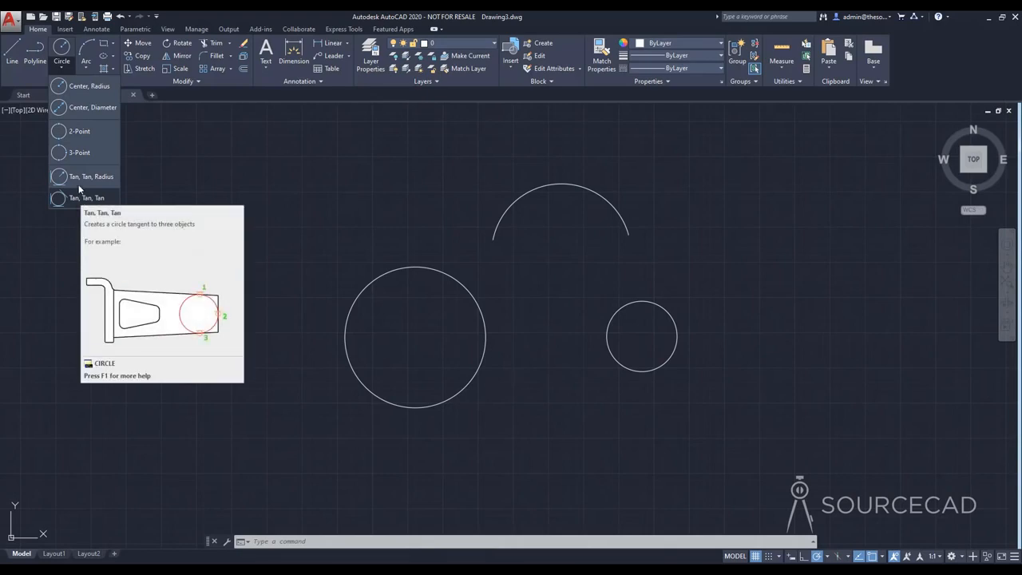
{"action": "left_click", "coordinate": [185, 137]}
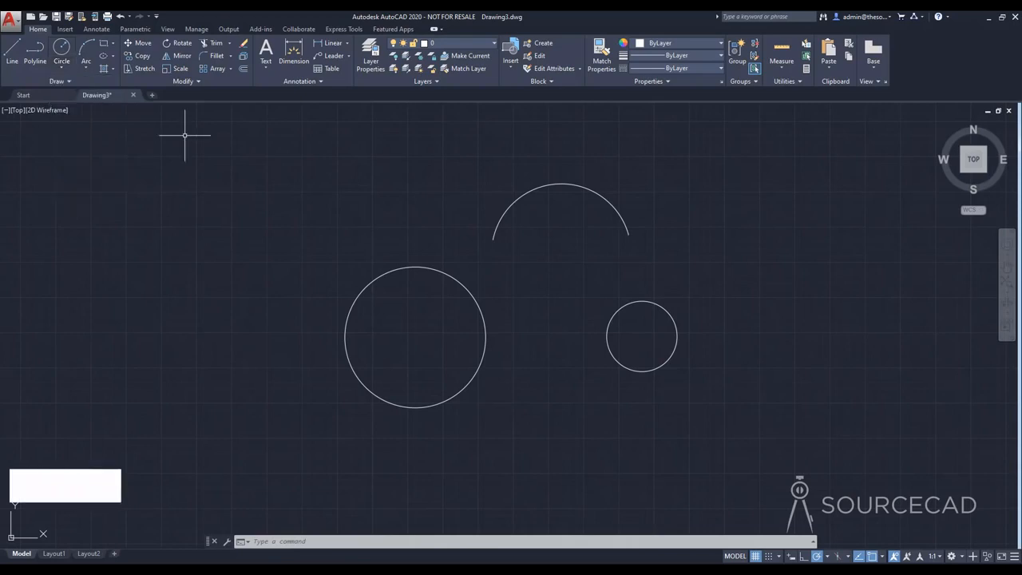
Step: Draw a freehand rectangle from two opposite corners, to the upper left of the large circle
{"action": "left_click", "coordinate": [104, 47]}
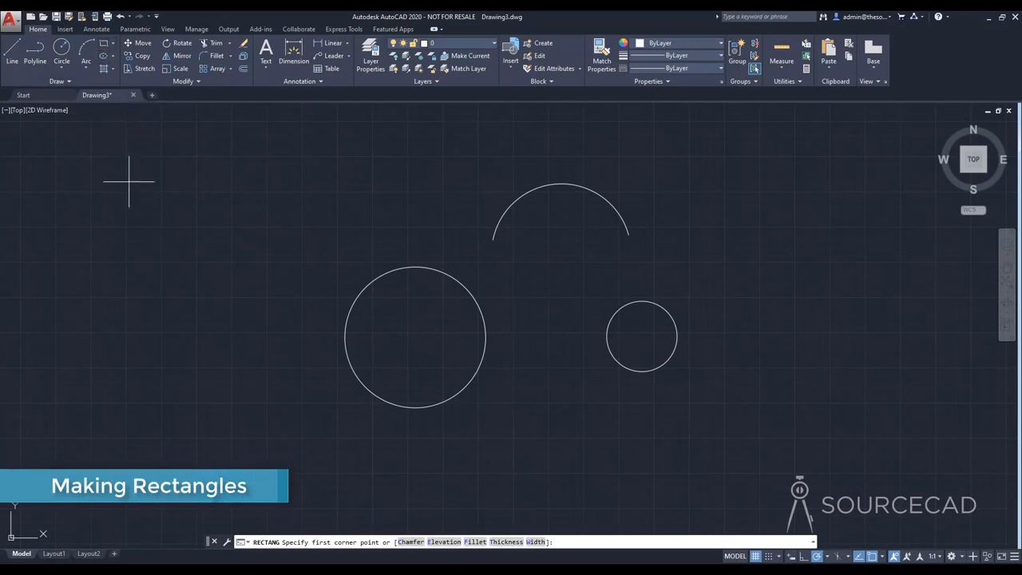
{"action": "left_click", "coordinate": [113, 310]}
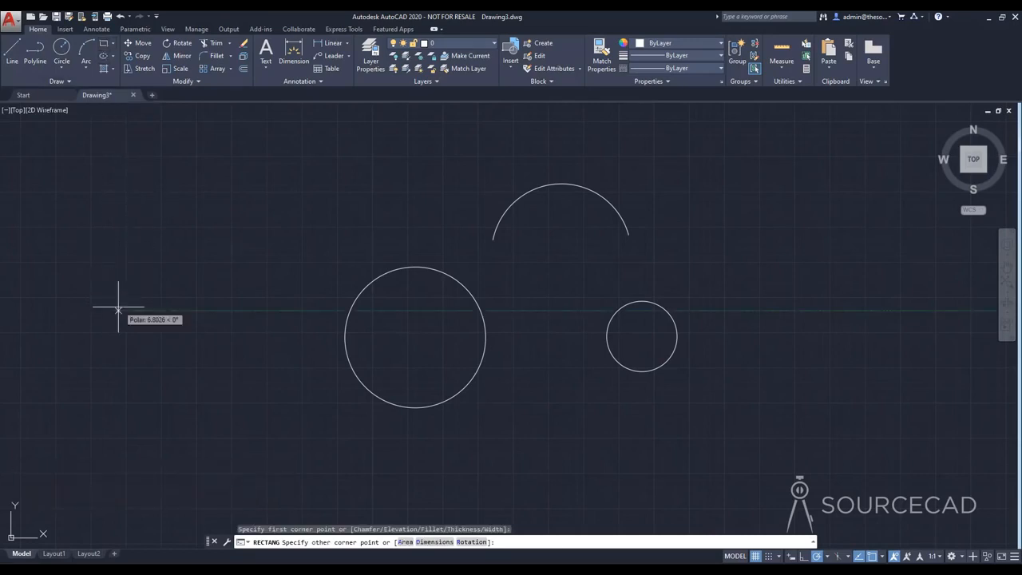
{"action": "left_click", "coordinate": [297, 202]}
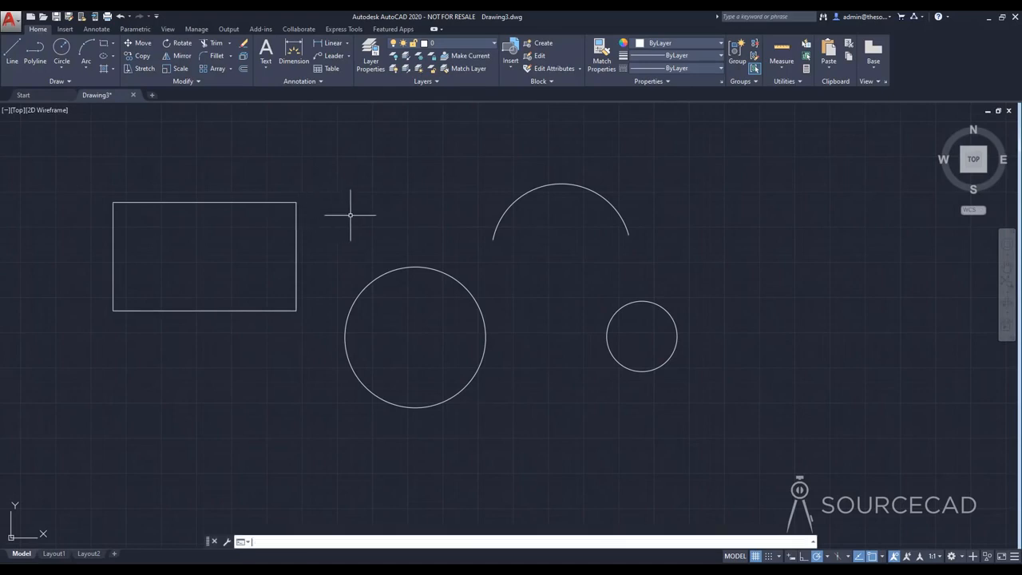
Step: Draw a 100 by 50 rectangle in the empty area to the right of the small circle
{"action": "left_click", "coordinate": [103, 48]}
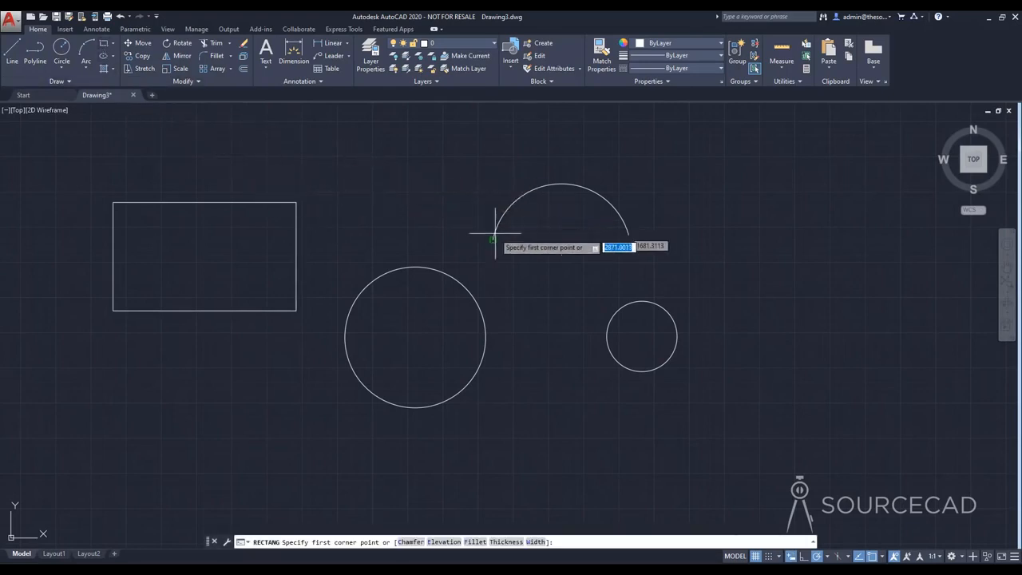
{"action": "mouse_move", "coordinate": [685, 274]}
{"action": "middle_mouse_down"}
{"action": "mouse_move", "coordinate": [567, 292]}
{"action": "mouse_move", "coordinate": [440, 293]}
{"action": "middle_mouse_up"}
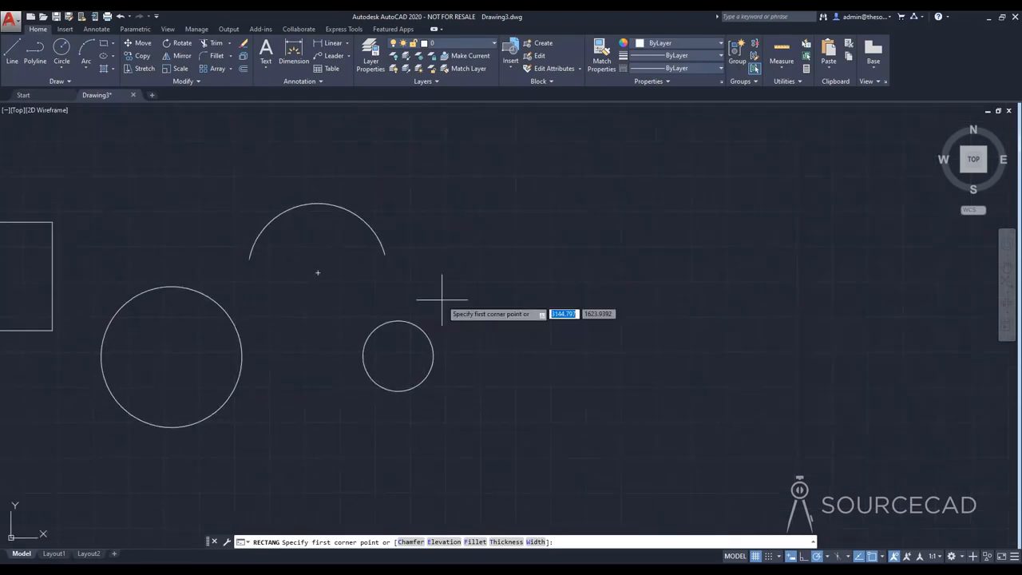
{"action": "left_click", "coordinate": [517, 318]}
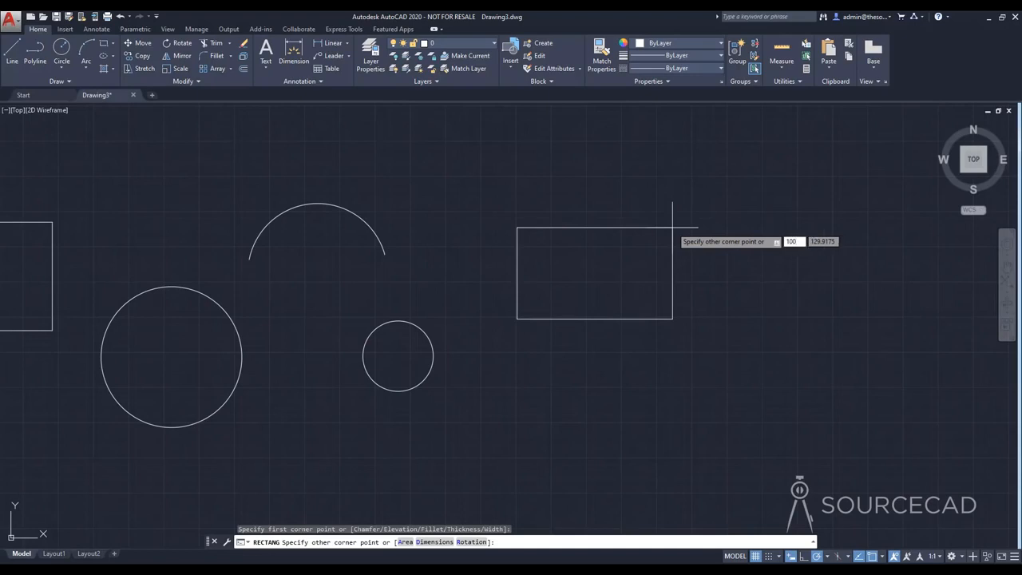
{"action": "key", "text": "Tab"}
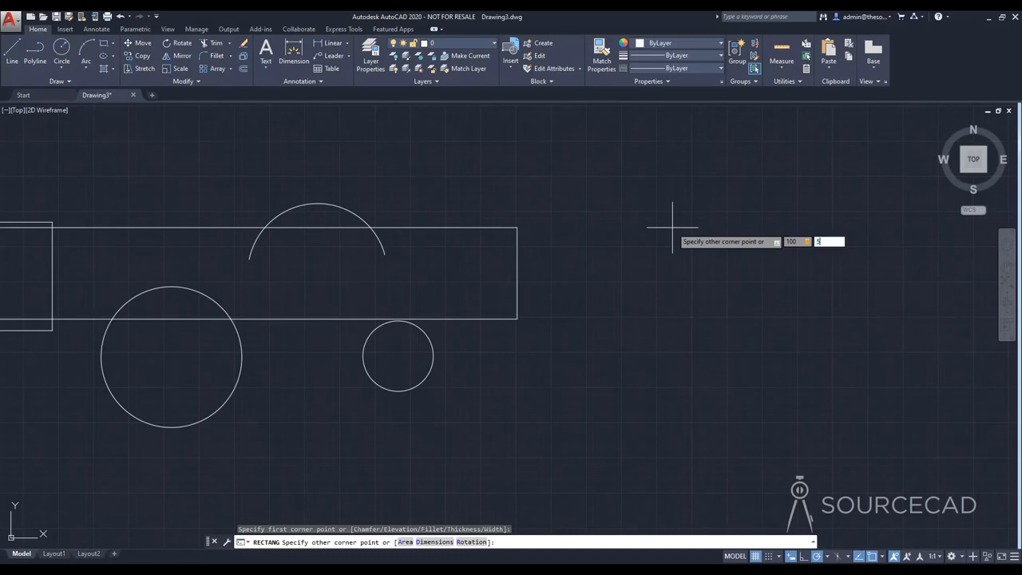
{"action": "type", "text": "50"}
{"action": "key", "text": "Return"}
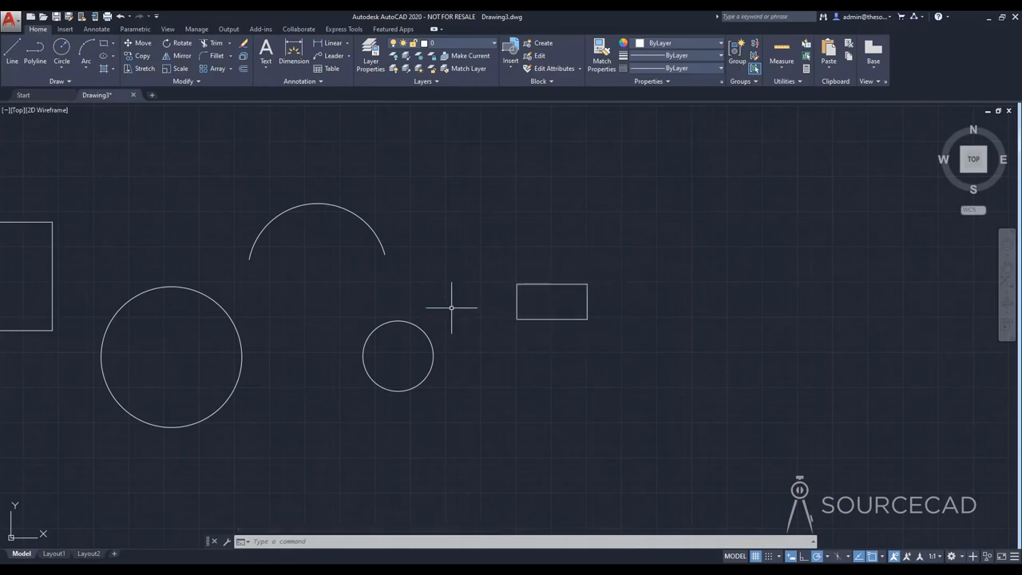
Step: Move the large circle by its centre to the upper right of the arc, above the small rectangle
{"action": "middle_click_drag", "start_coordinate": [465, 312], "coordinate": [668, 322]}
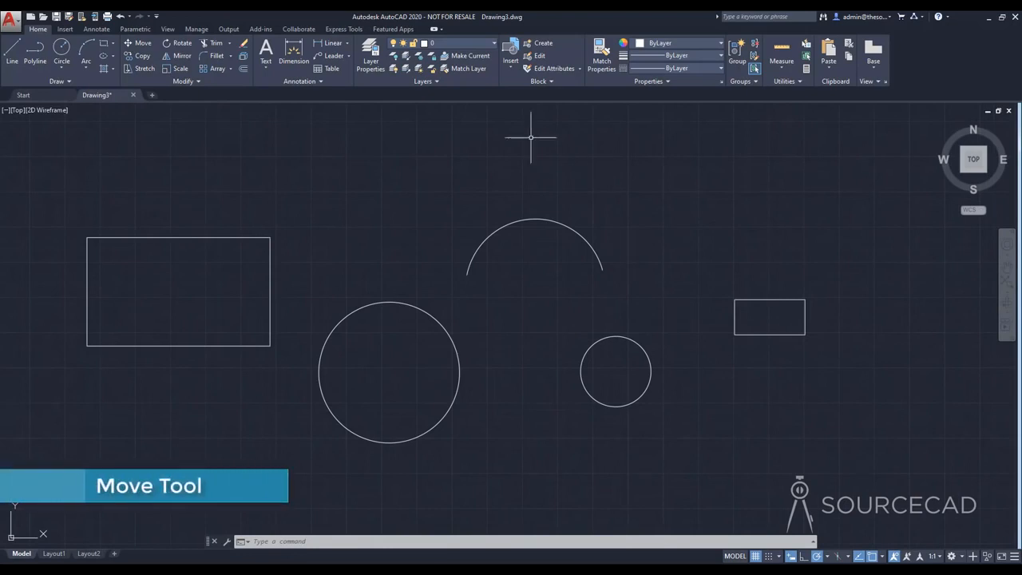
{"action": "mouse_move", "coordinate": [520, 313]}
{"action": "middle_mouse_down"}
{"action": "mouse_move", "coordinate": [422, 327]}
{"action": "mouse_move", "coordinate": [514, 322]}
{"action": "mouse_move", "coordinate": [513, 301]}
{"action": "mouse_move", "coordinate": [491, 280]}
{"action": "mouse_move", "coordinate": [551, 300]}
{"action": "middle_mouse_up"}
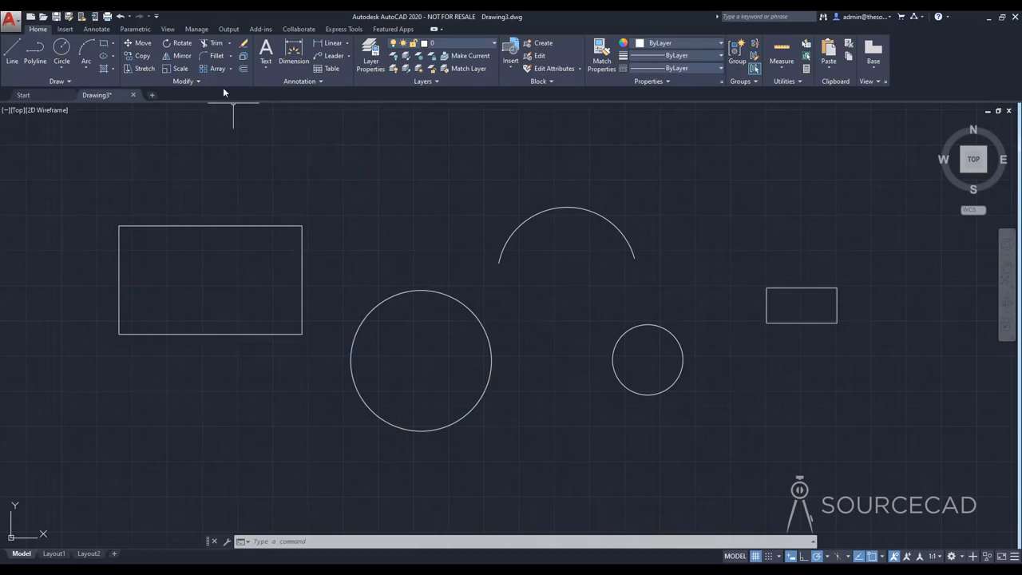
{"action": "left_click", "coordinate": [140, 44]}
{"action": "left_click", "coordinate": [379, 303]}
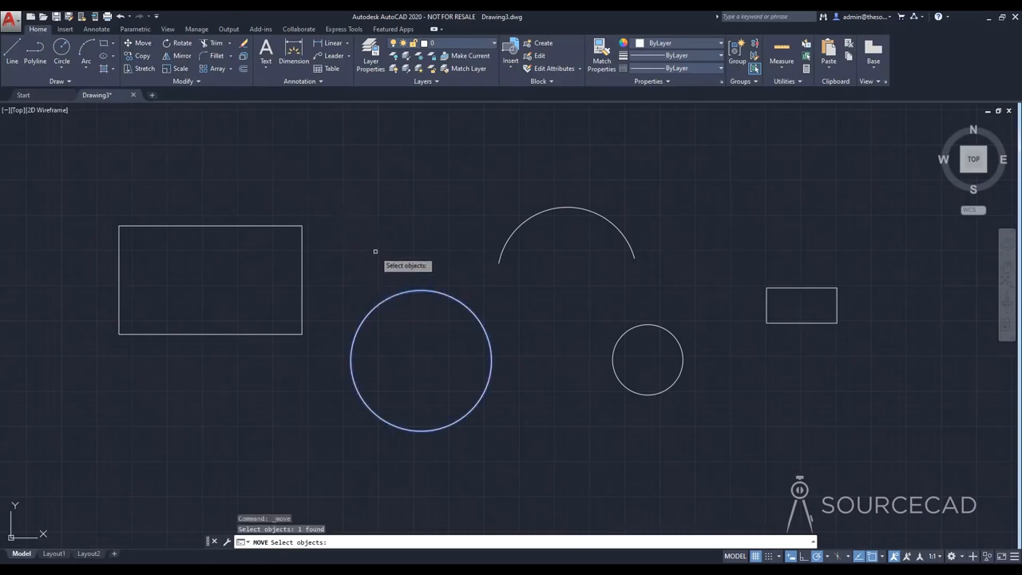
{"action": "key", "text": "Return"}
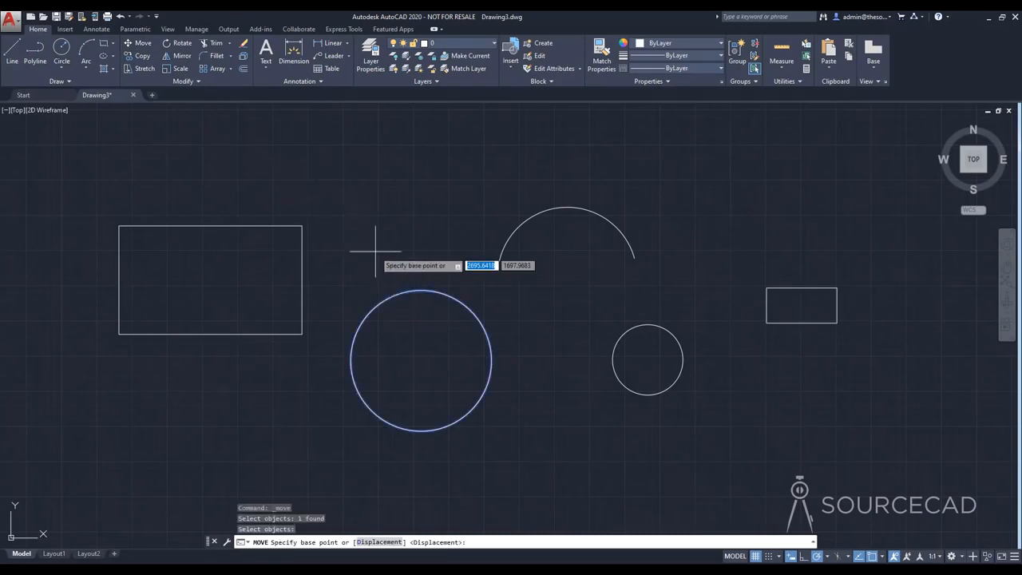
{"action": "left_click", "coordinate": [420, 360]}
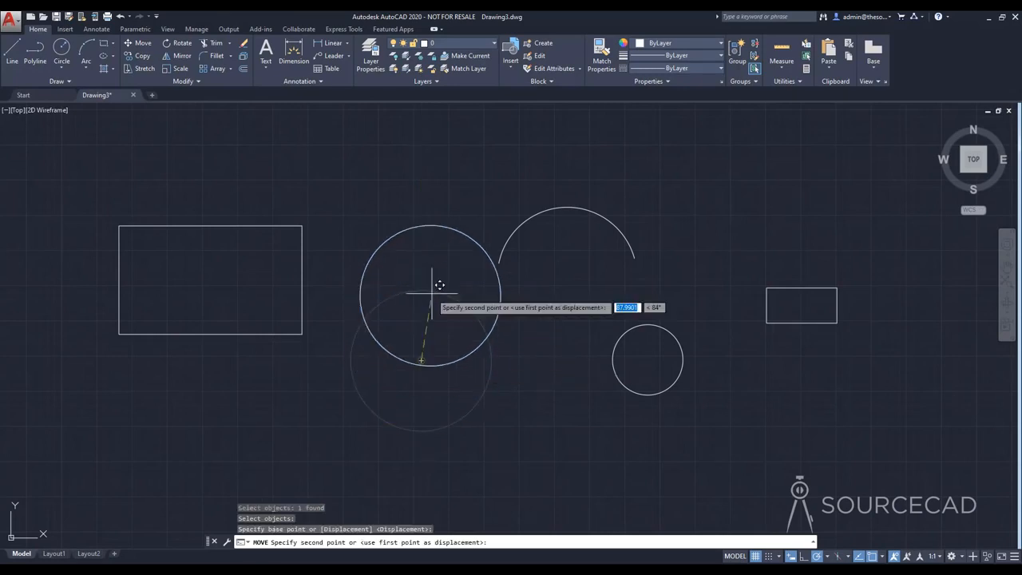
{"action": "left_click", "coordinate": [729, 209]}
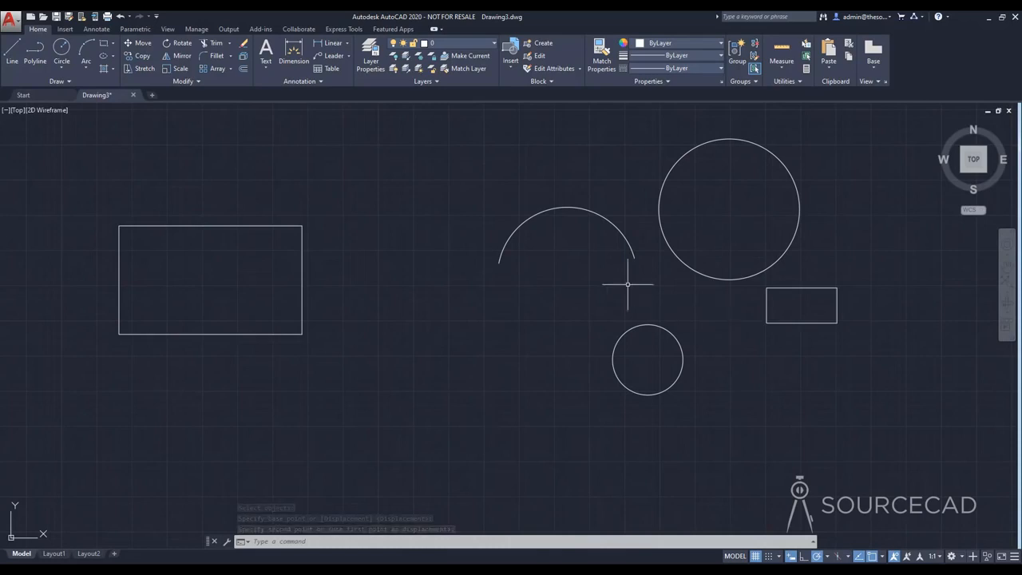
Step: Move the small rectangle and the small circle together to the area below the large rectangle and to its right
{"action": "left_click", "coordinate": [144, 44]}
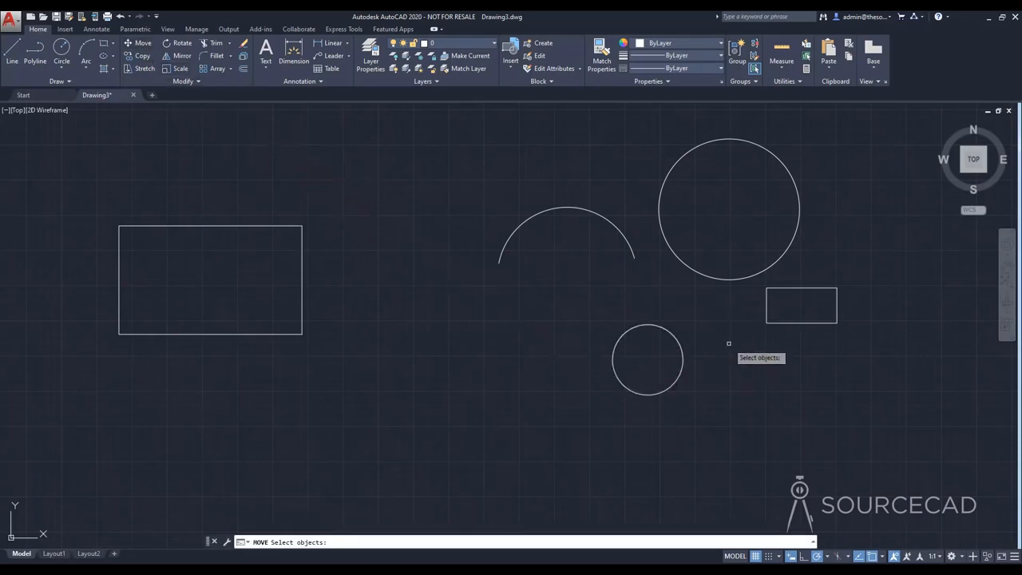
{"action": "left_click", "coordinate": [773, 323]}
{"action": "left_click", "coordinate": [683, 347]}
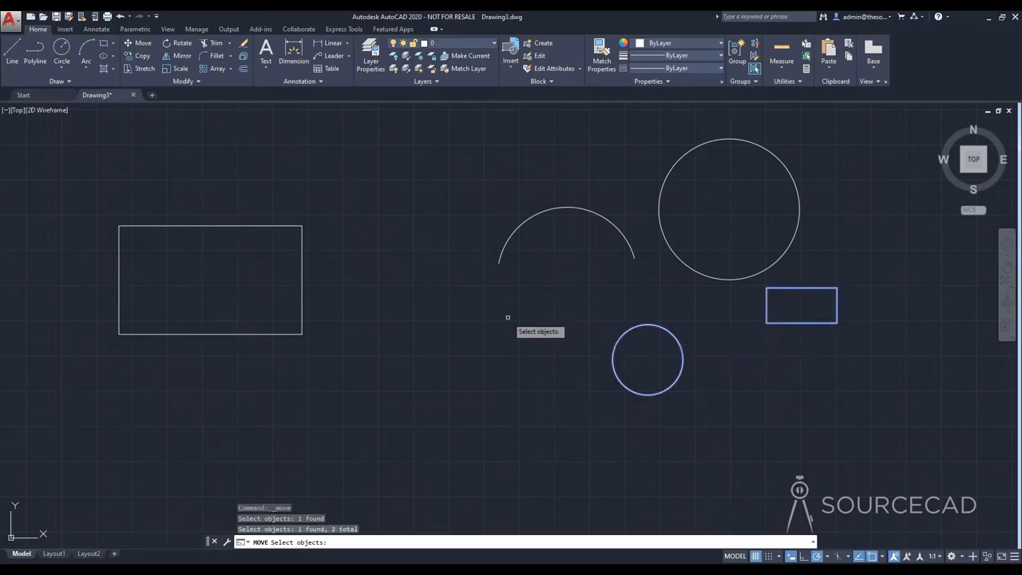
{"action": "key", "text": "Return"}
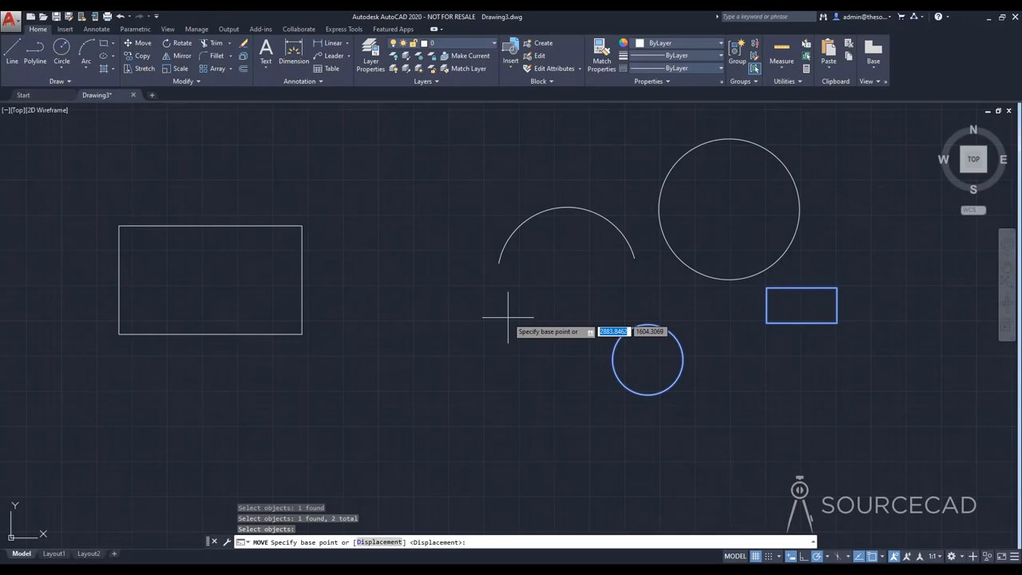
{"action": "left_click", "coordinate": [763, 427]}
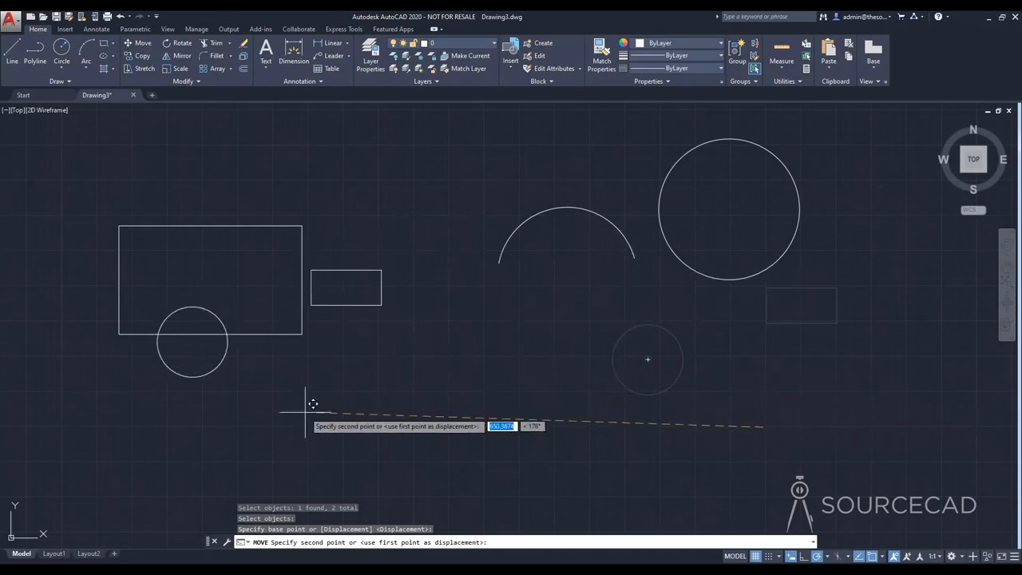
{"action": "left_click", "coordinate": [337, 474]}
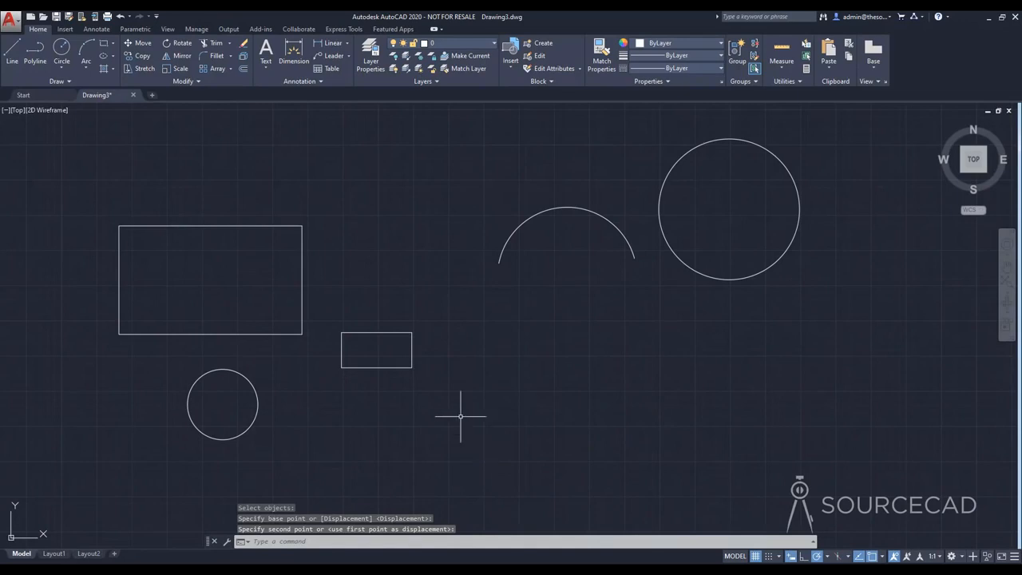
Step: Copy the small circle by its centre onto both upper corners of the large rectangle and to three free spots around the arc
{"action": "left_click", "coordinate": [136, 56]}
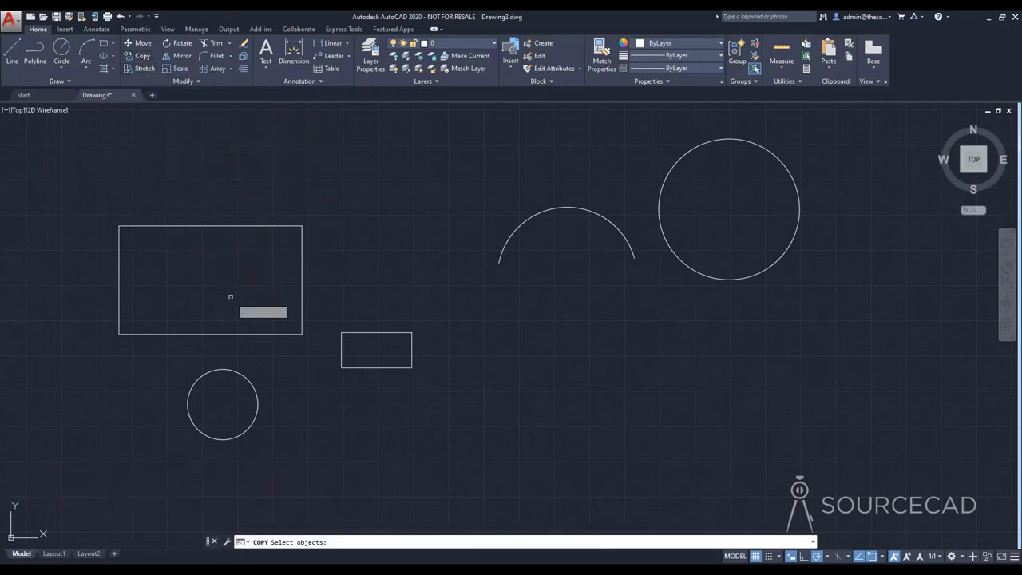
{"action": "left_click", "coordinate": [239, 375]}
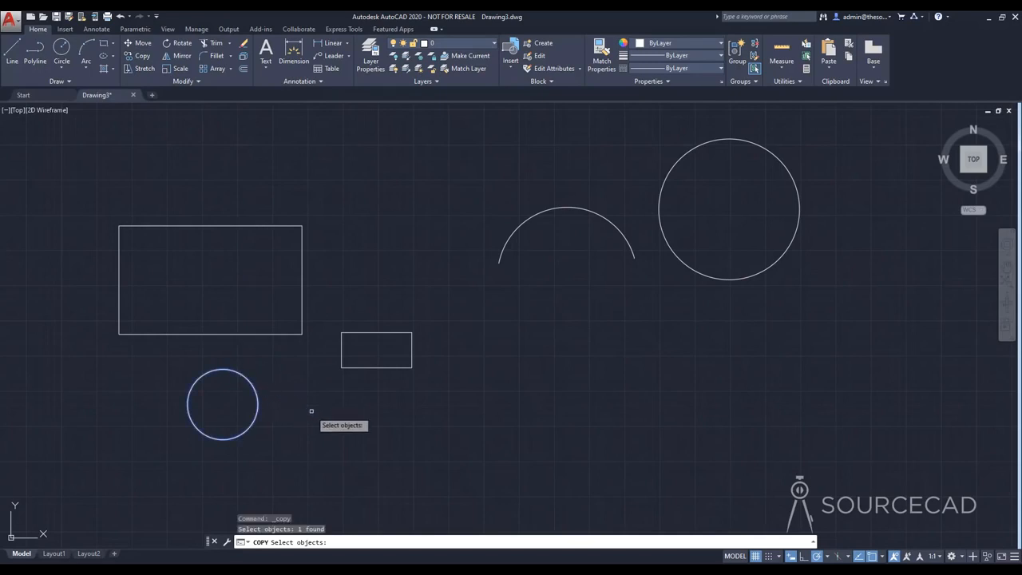
{"action": "key", "text": "Return"}
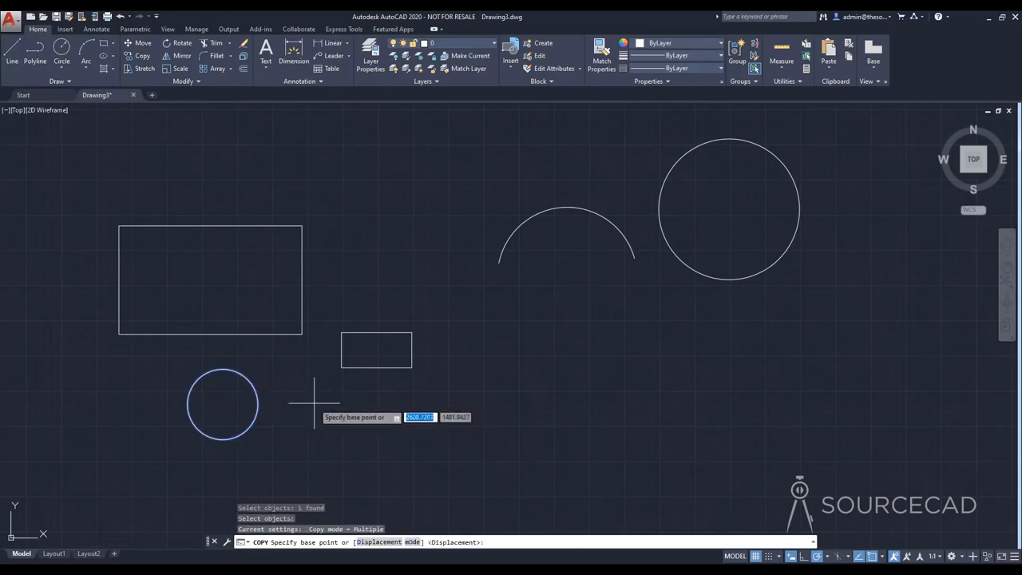
{"action": "left_click", "coordinate": [223, 404]}
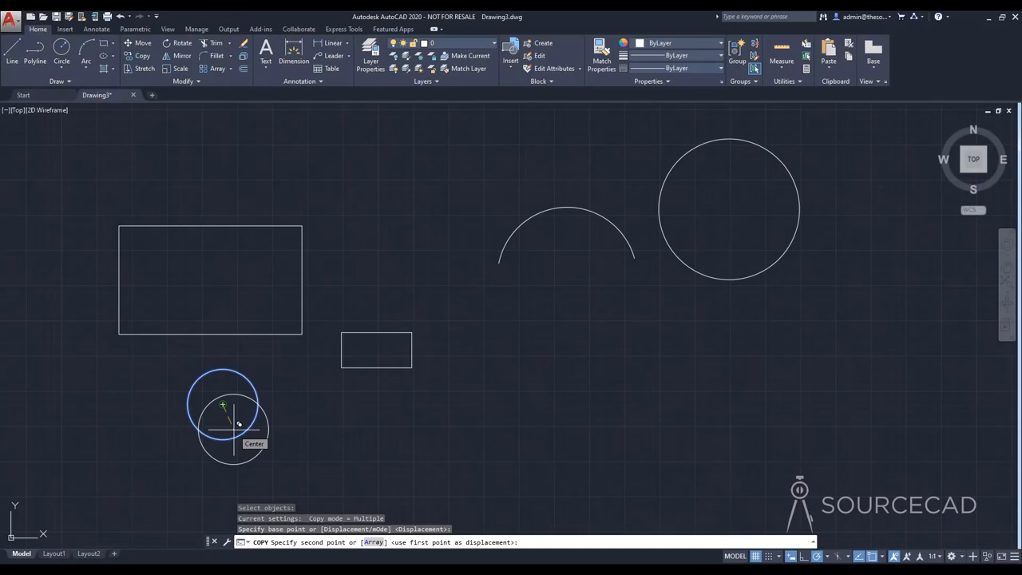
{"action": "left_click", "coordinate": [301, 226]}
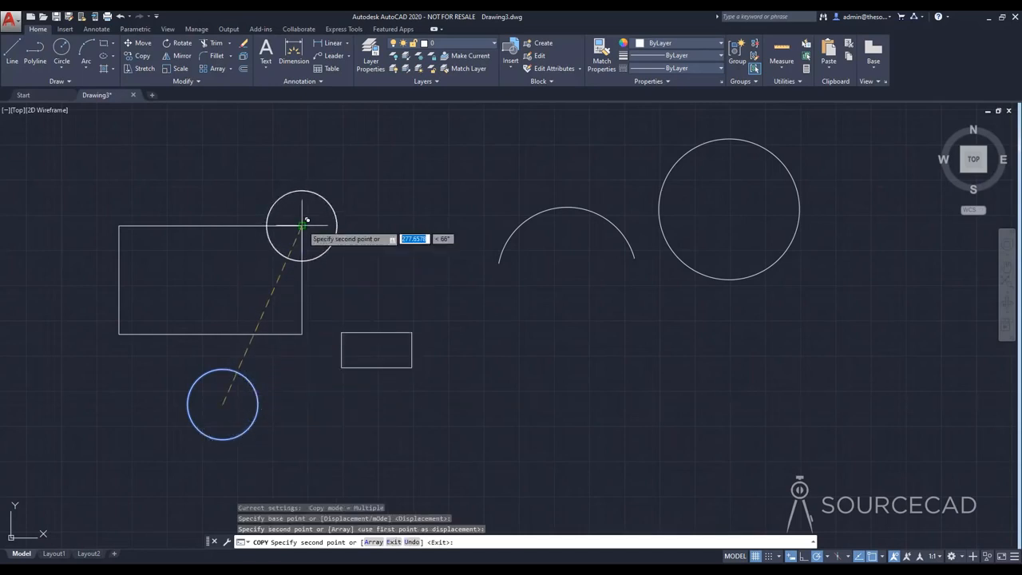
{"action": "left_click", "coordinate": [119, 226]}
{"action": "left_click", "coordinate": [419, 202]}
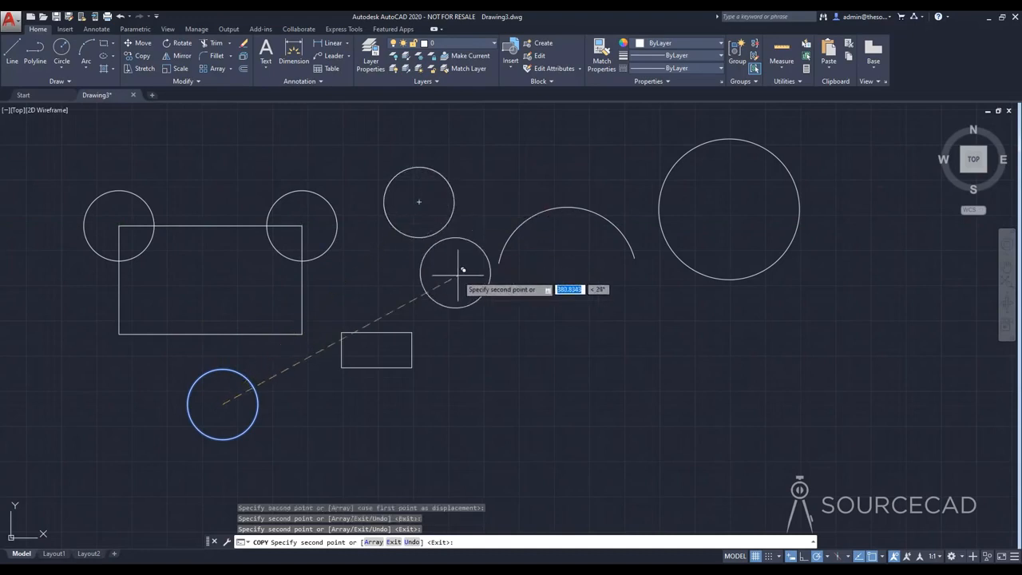
{"action": "left_click", "coordinate": [523, 345]}
{"action": "left_click", "coordinate": [685, 351]}
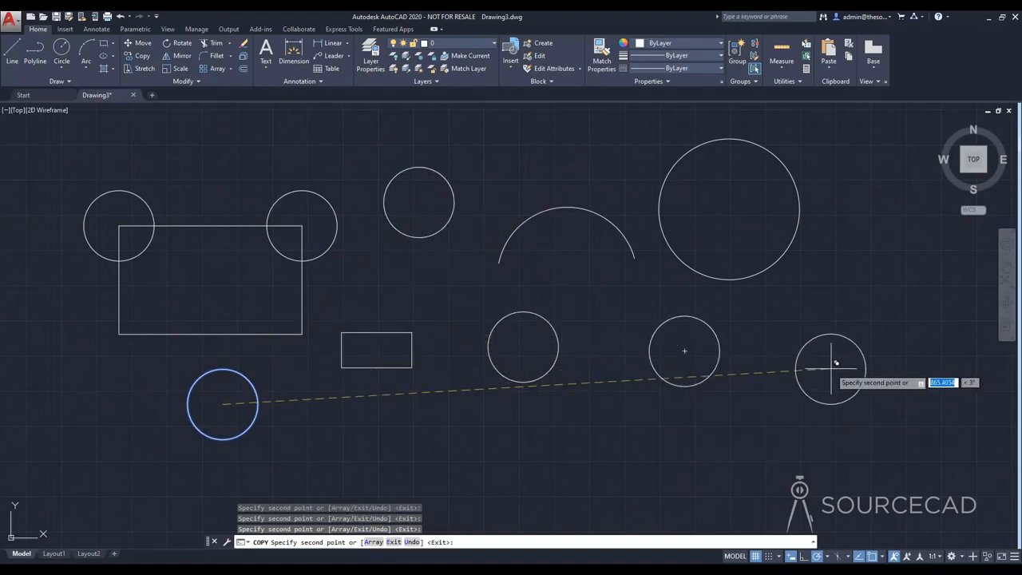
{"action": "key", "text": "Escape"}
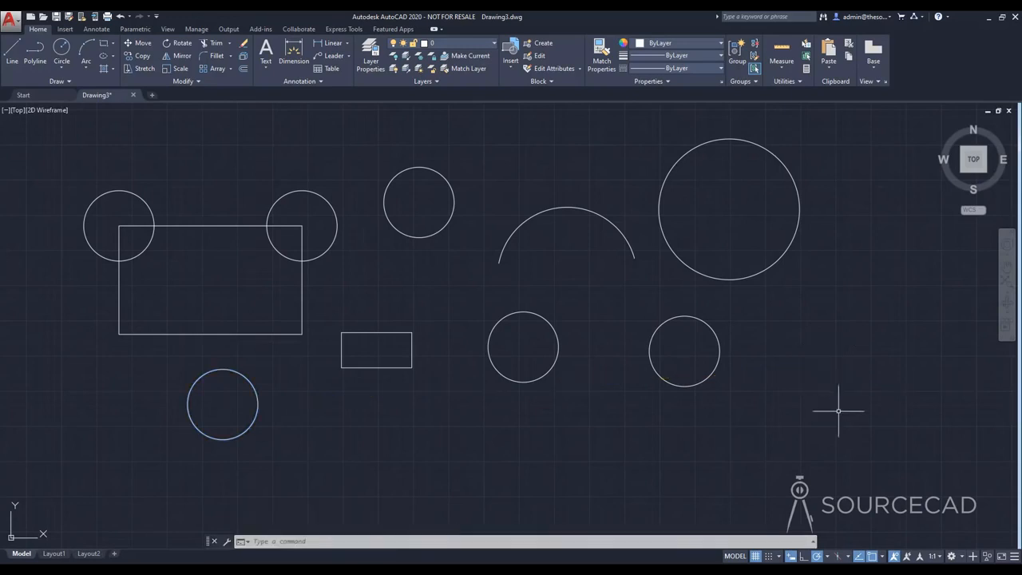
Step: Delete all circles, the arc and the large rectangle, keeping only the small rectangle
{"action": "left_click", "coordinate": [843, 417]}
{"action": "left_click", "coordinate": [489, 200]}
{"action": "left_click", "coordinate": [479, 239]}
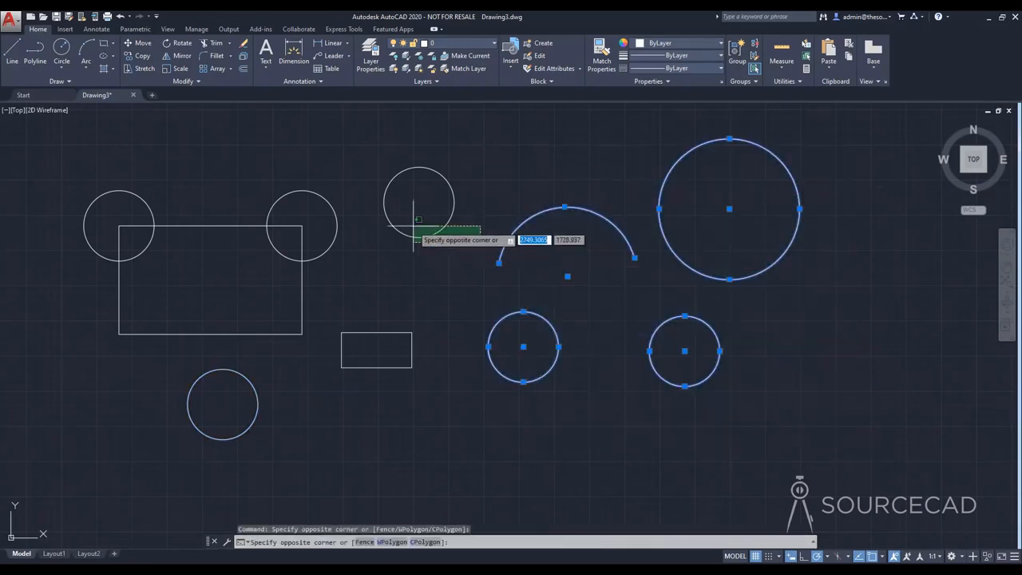
{"action": "left_click", "coordinate": [85, 165]}
{"action": "left_click", "coordinate": [257, 458]}
{"action": "left_click", "coordinate": [198, 408]}
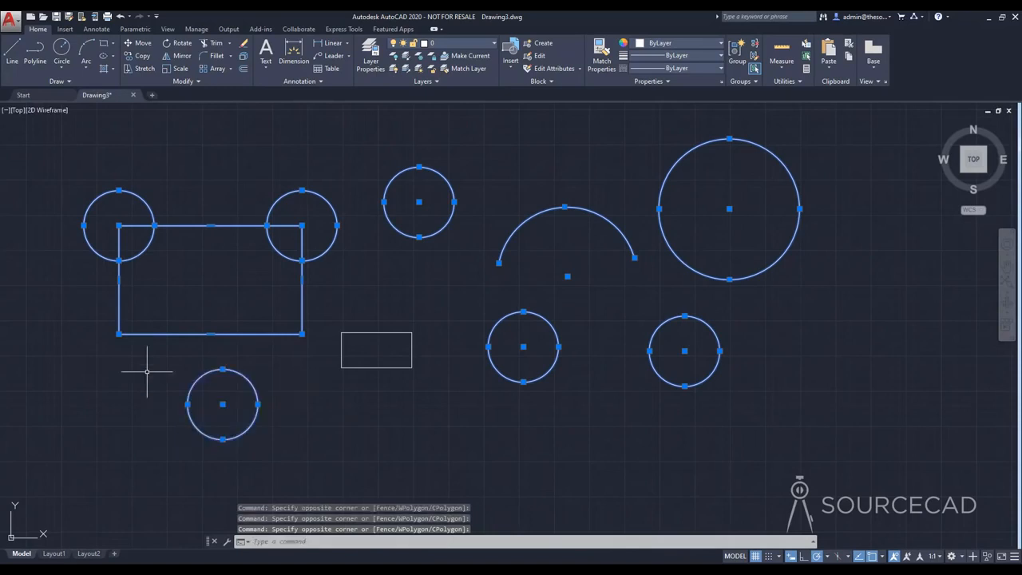
{"action": "key", "text": "Delete"}
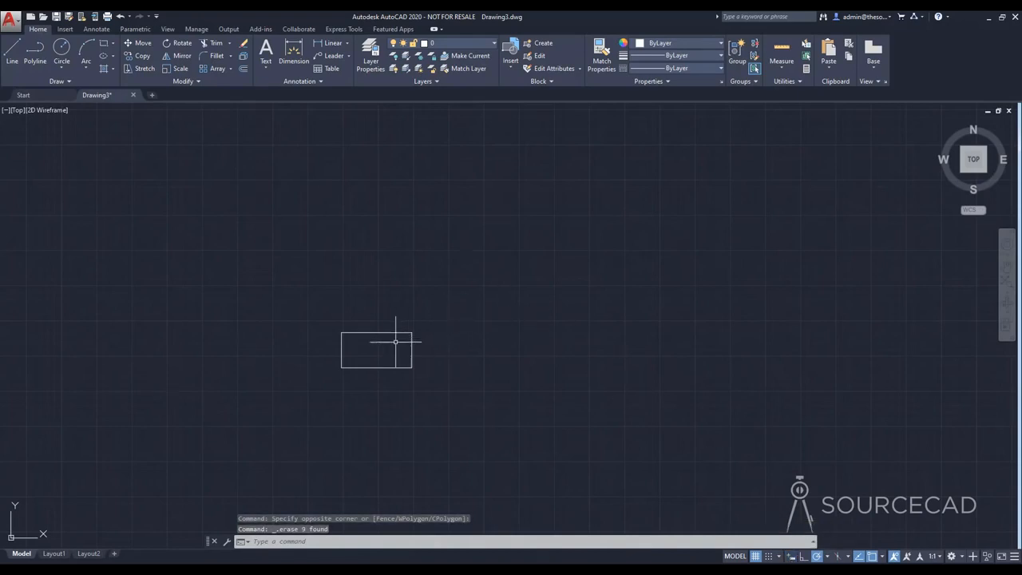
Step: Rotate the remaining rectangle counterclockwise about its lower-left corner so that it slopes upward to the right
{"action": "scroll", "coordinate": [386, 348], "scroll_direction": "up", "scroll_amount": 4}
{"action": "middle_click_drag", "start_coordinate": [386, 352], "coordinate": [407, 304]}
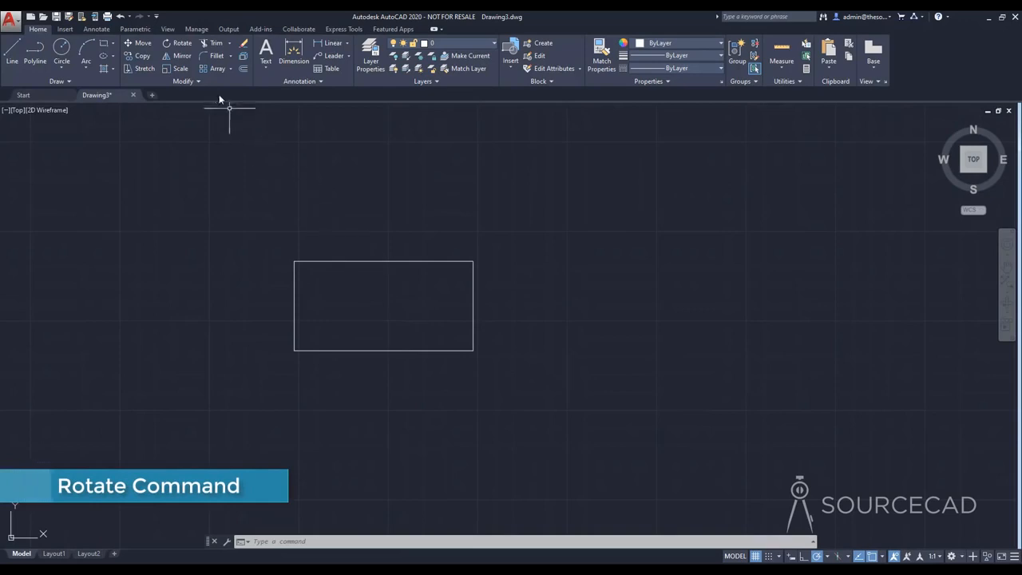
{"action": "left_click", "coordinate": [179, 45]}
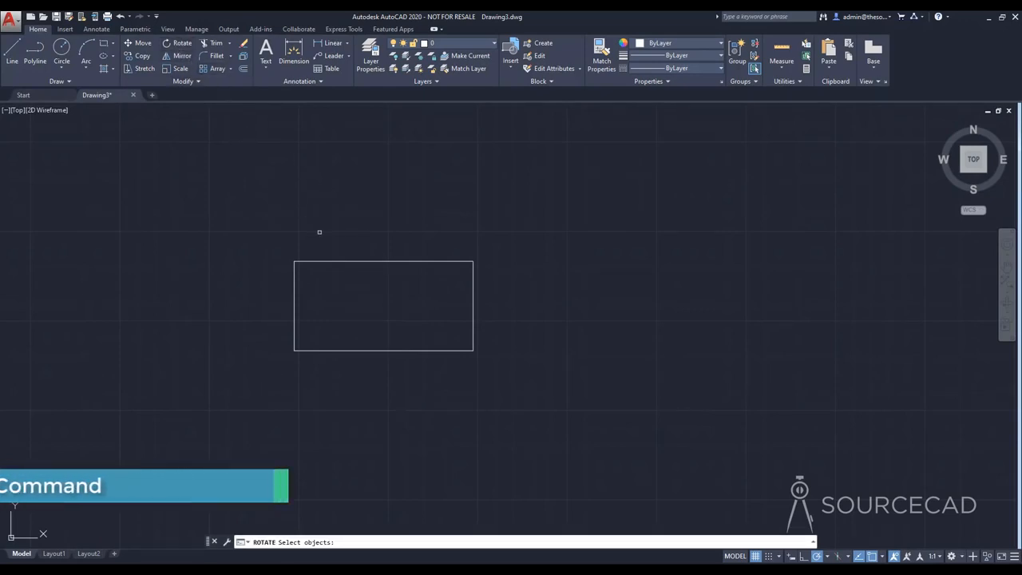
{"action": "left_click", "coordinate": [335, 261]}
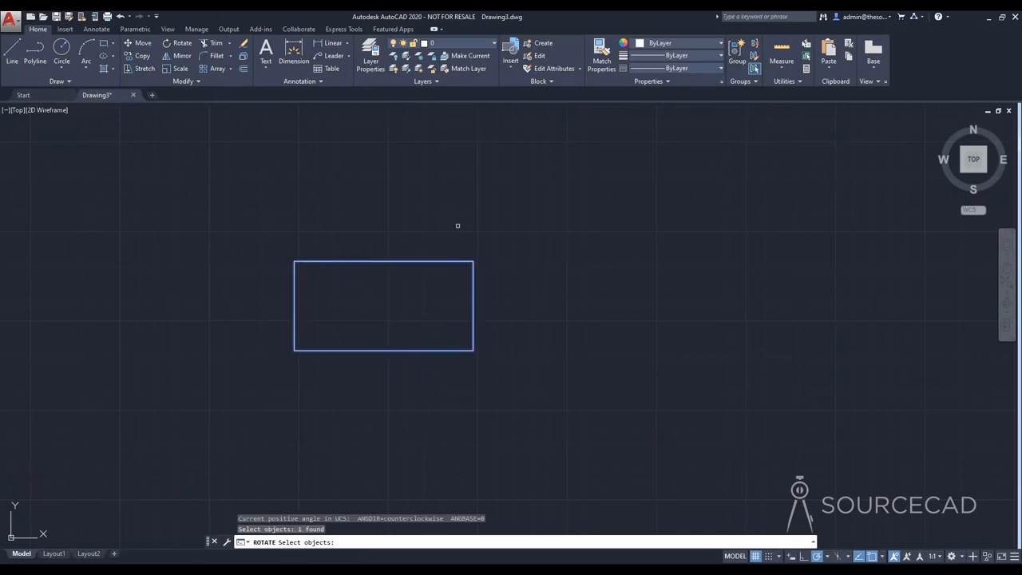
{"action": "key", "text": "Return"}
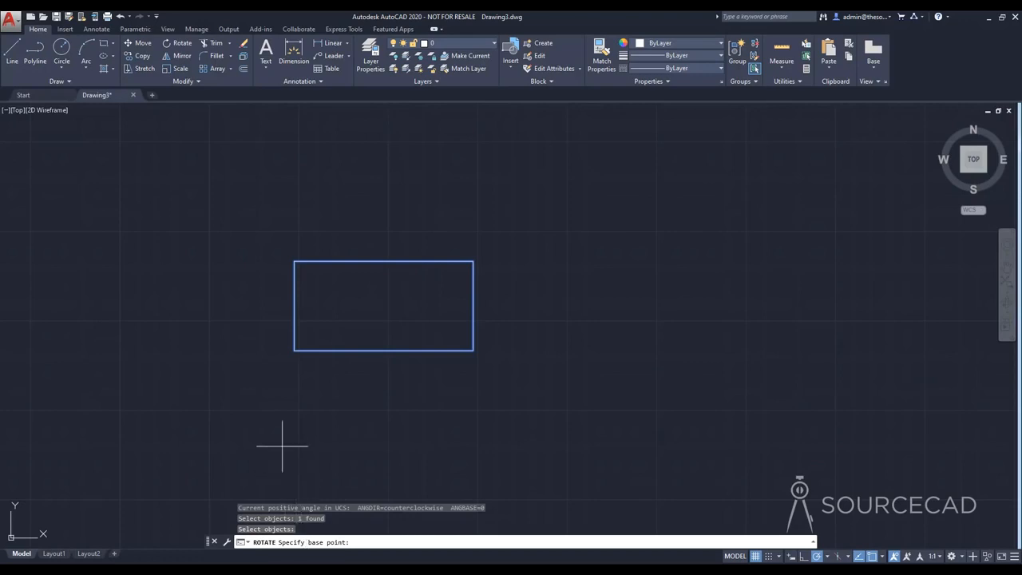
{"action": "left_click", "coordinate": [294, 349]}
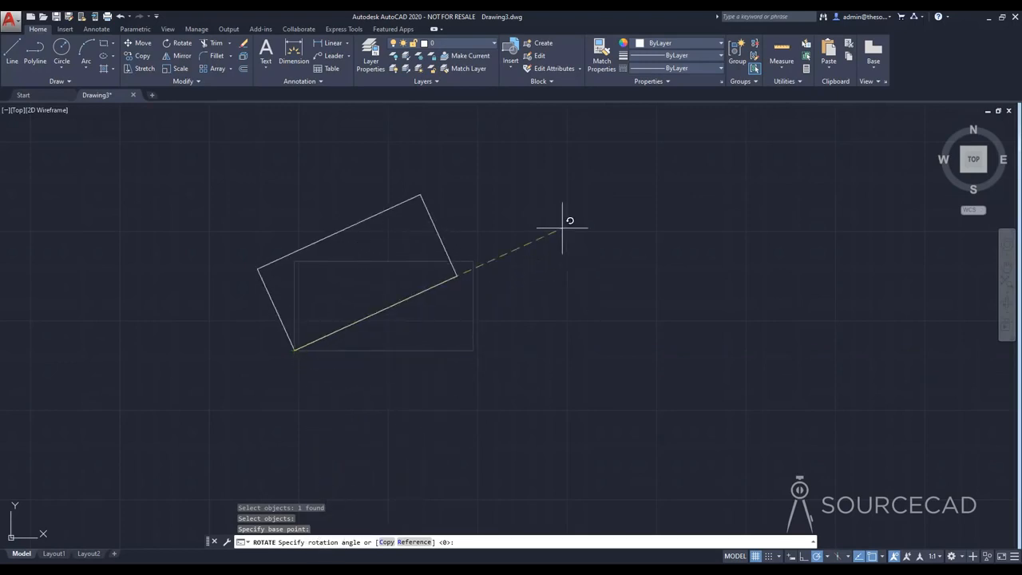
{"action": "key", "text": "Return"}
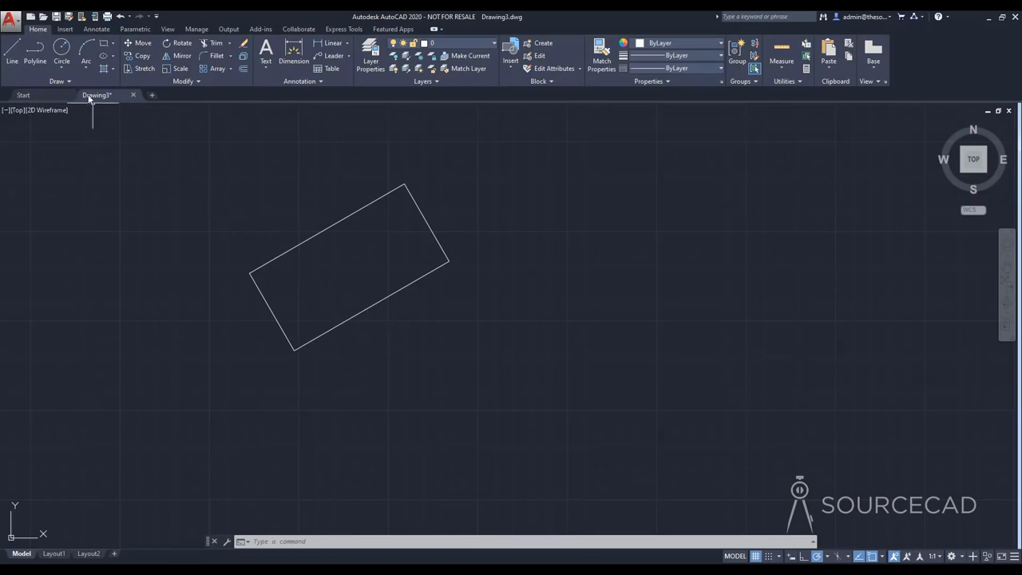
Step: Draw a circle of radius about 10.7 inside the rectangle near its upper-right end and a vertical line just right of the rectangle
{"action": "left_click", "coordinate": [66, 53]}
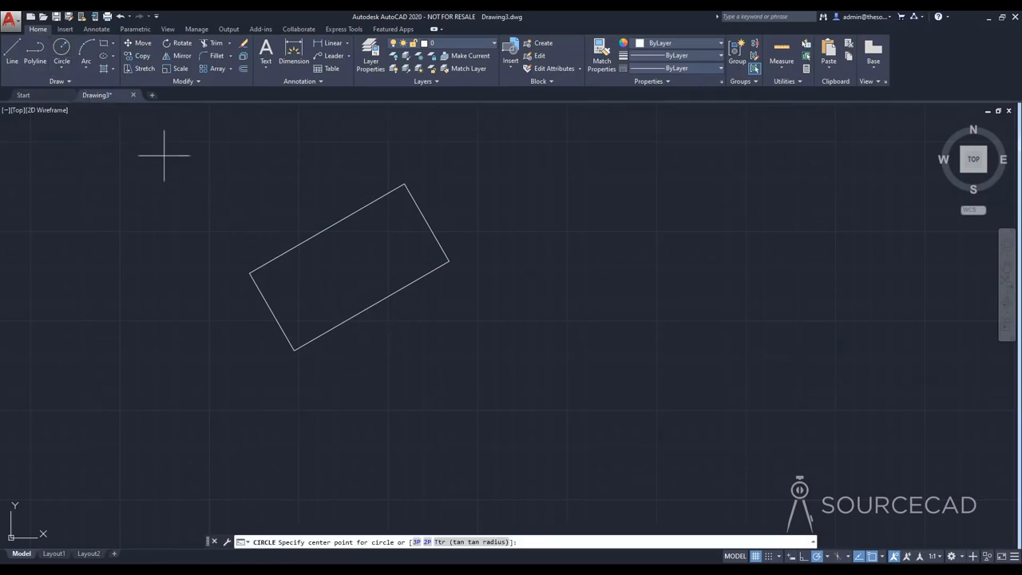
{"action": "left_click", "coordinate": [399, 238]}
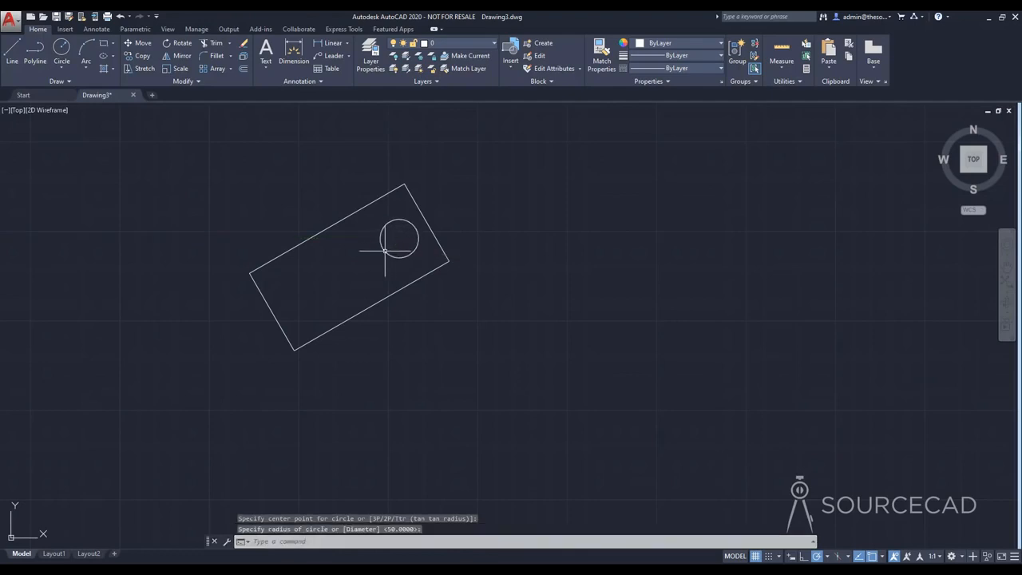
{"action": "left_click", "coordinate": [12, 51]}
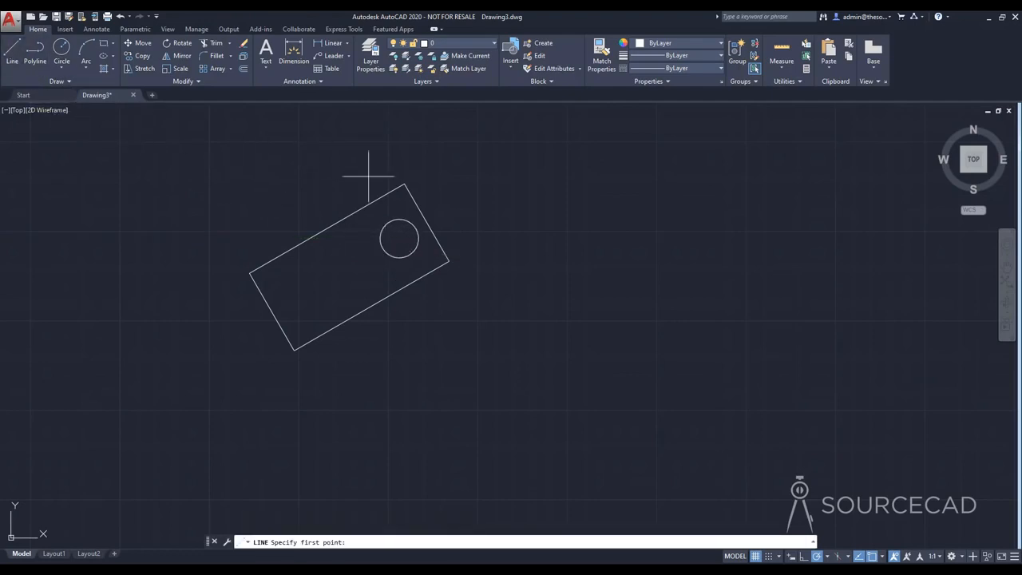
{"action": "left_click", "coordinate": [478, 172]}
{"action": "left_click", "coordinate": [478, 304]}
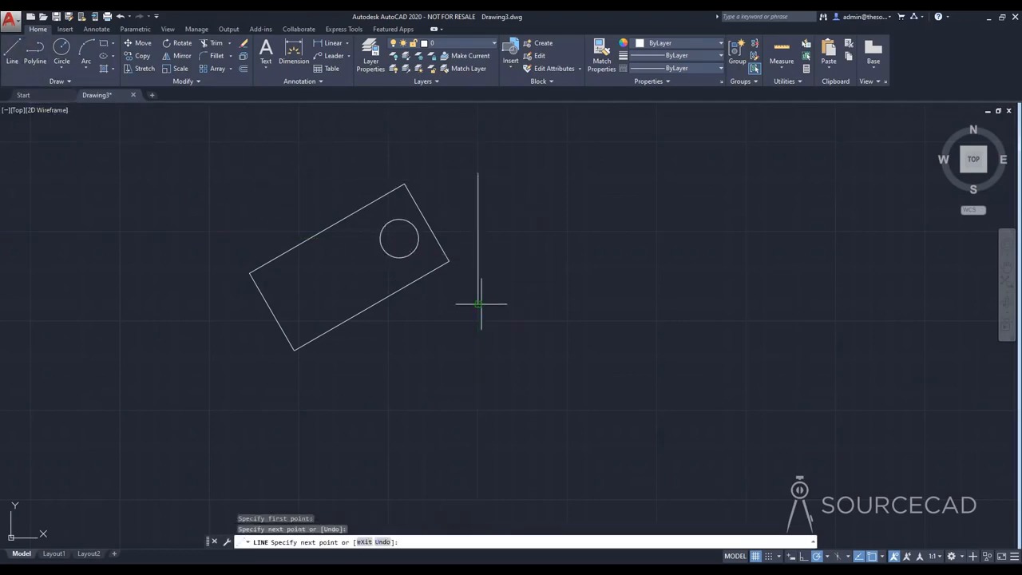
{"action": "key", "text": "Return"}
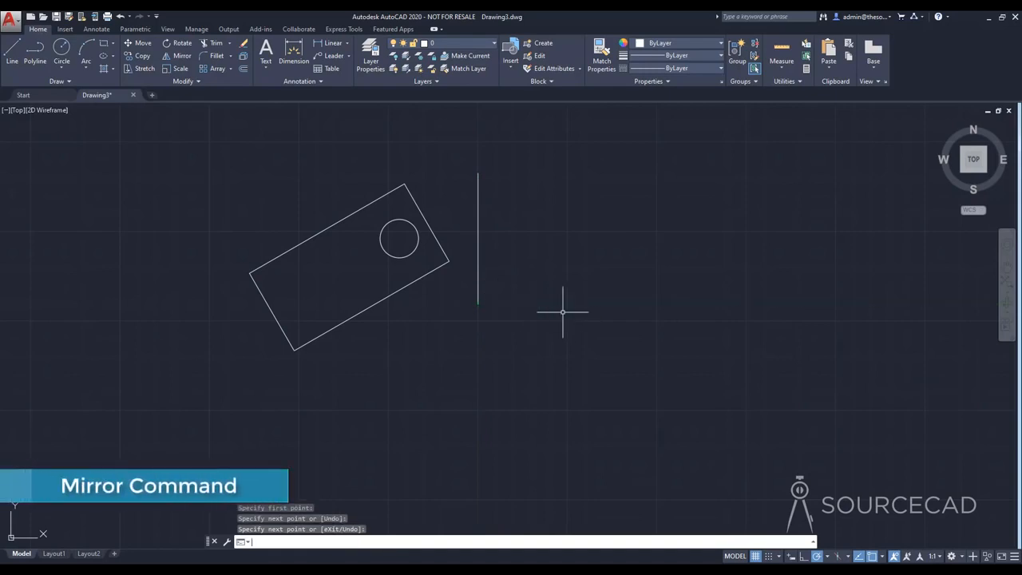
Step: Mirror the rectangle and circle across the vertical line using its two endpoints, keeping the source objects
{"action": "middle_click_drag", "start_coordinate": [548, 285], "coordinate": [508, 329]}
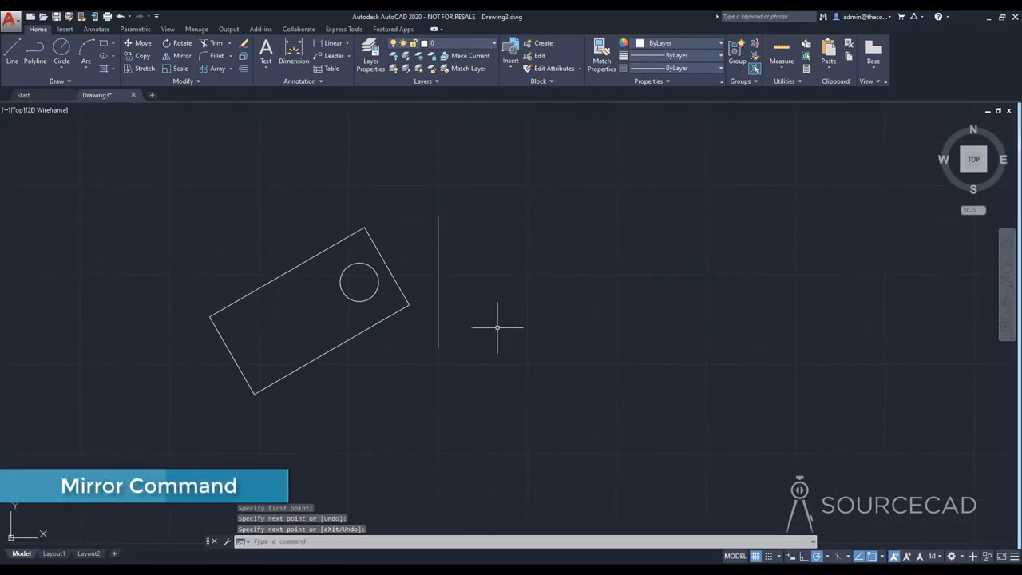
{"action": "left_click", "coordinate": [182, 58]}
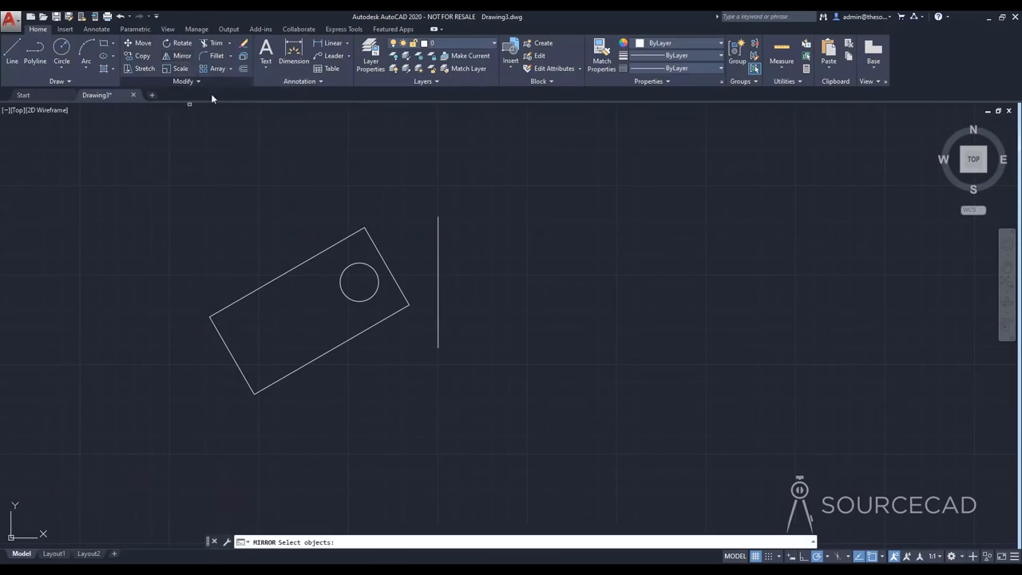
{"action": "left_click", "coordinate": [309, 258]}
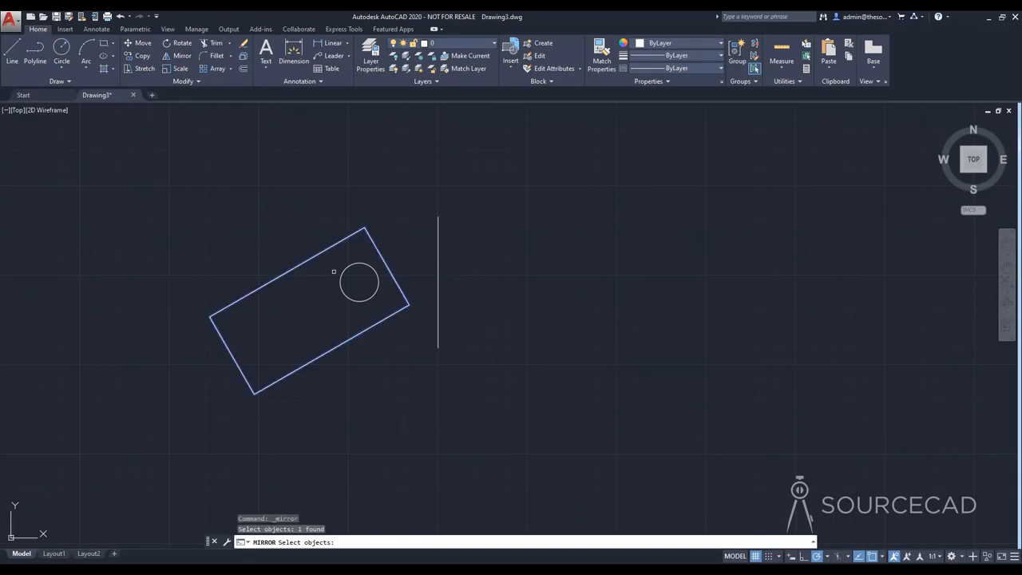
{"action": "left_click", "coordinate": [340, 283]}
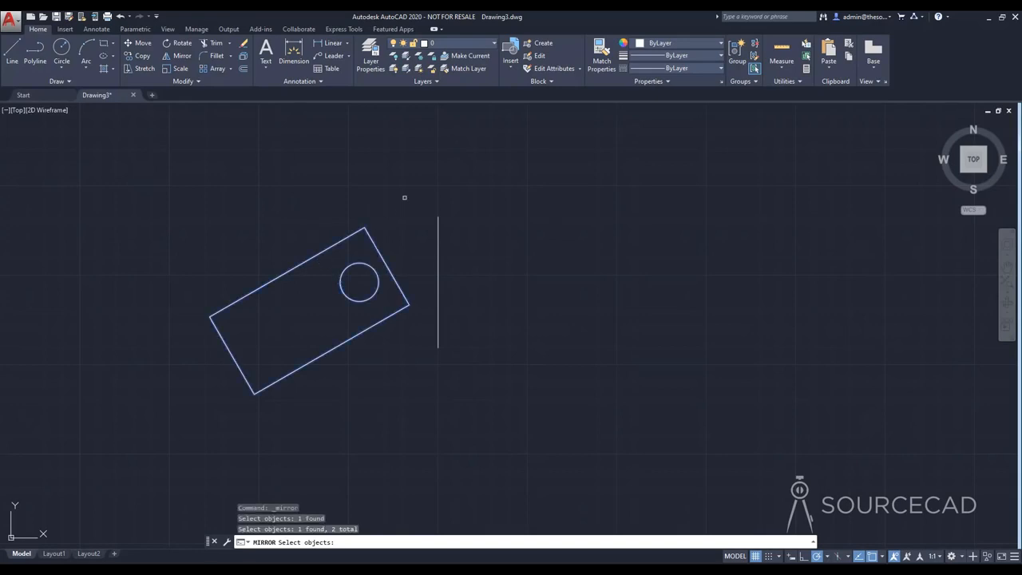
{"action": "key", "text": "Return"}
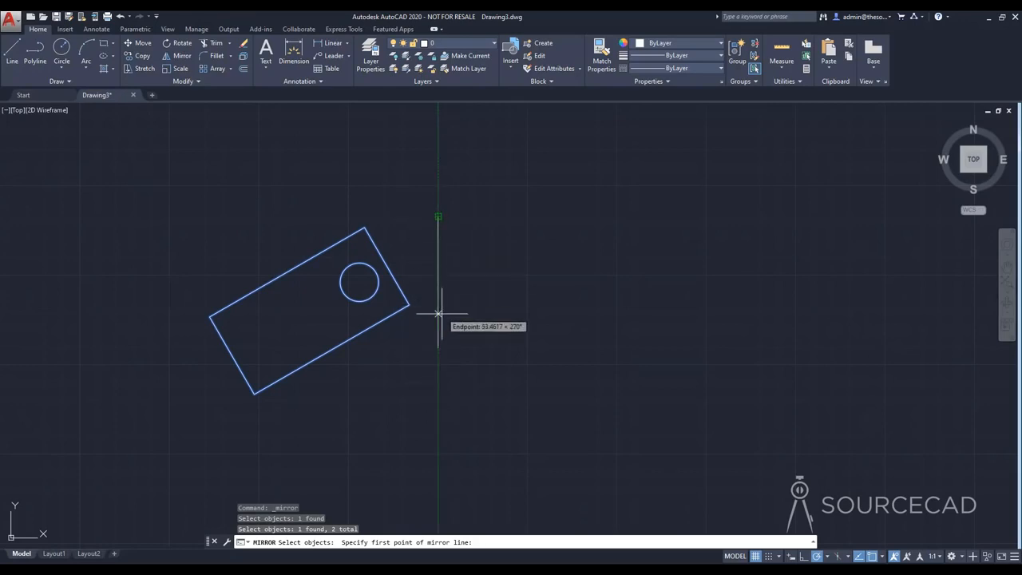
{"action": "left_click", "coordinate": [438, 216]}
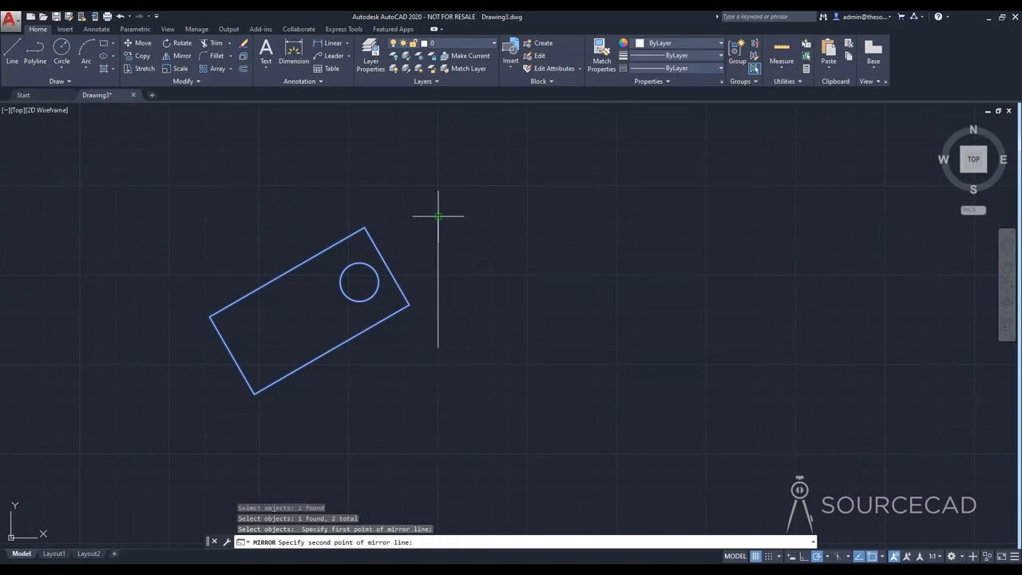
{"action": "left_click", "coordinate": [437, 348]}
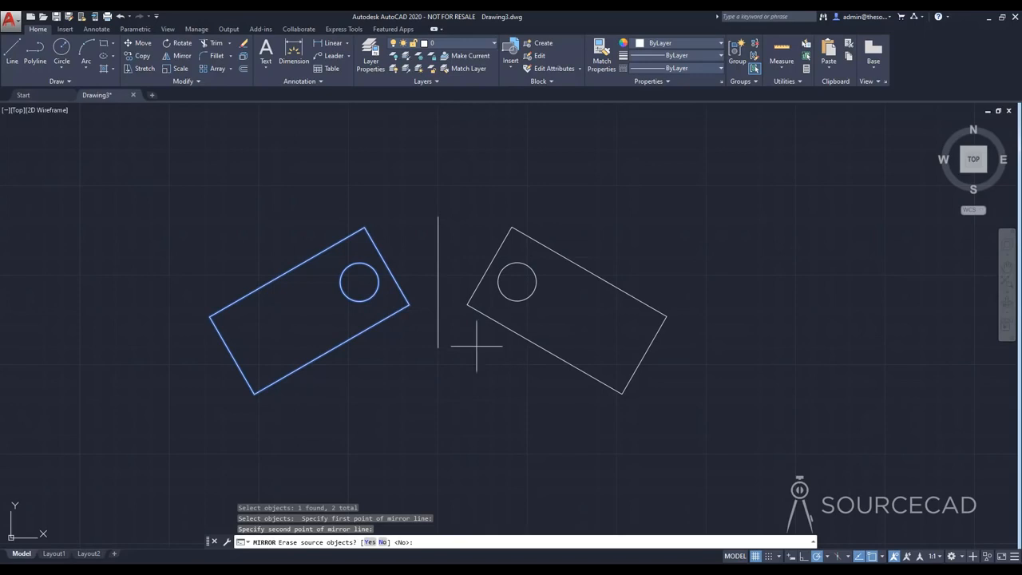
{"action": "key", "text": "Return"}
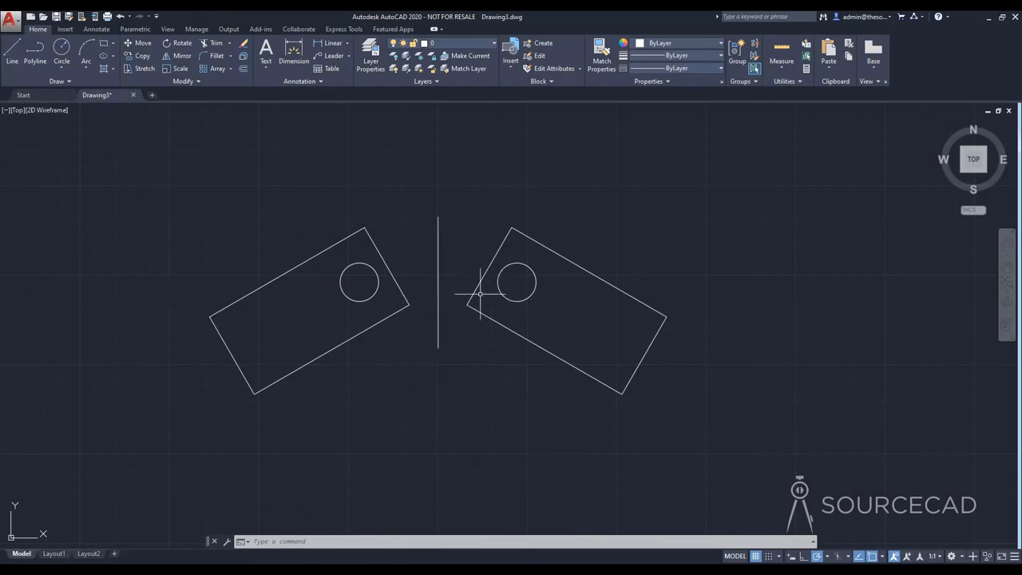
Step: Delete the mirrored rectangle, its circle and the vertical line
{"action": "left_click", "coordinate": [635, 400]}
{"action": "left_click", "coordinate": [430, 213]}
{"action": "key", "text": "Delete"}
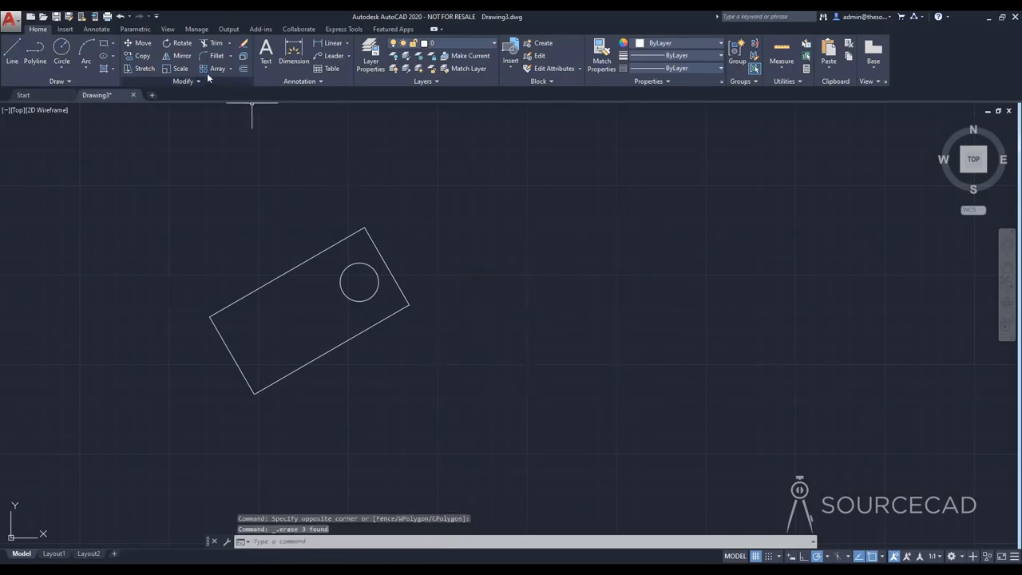
Step: Mirror the rectangle and circle about a vertical axis picked in empty space to their right, keeping the source objects
{"action": "left_click", "coordinate": [176, 56]}
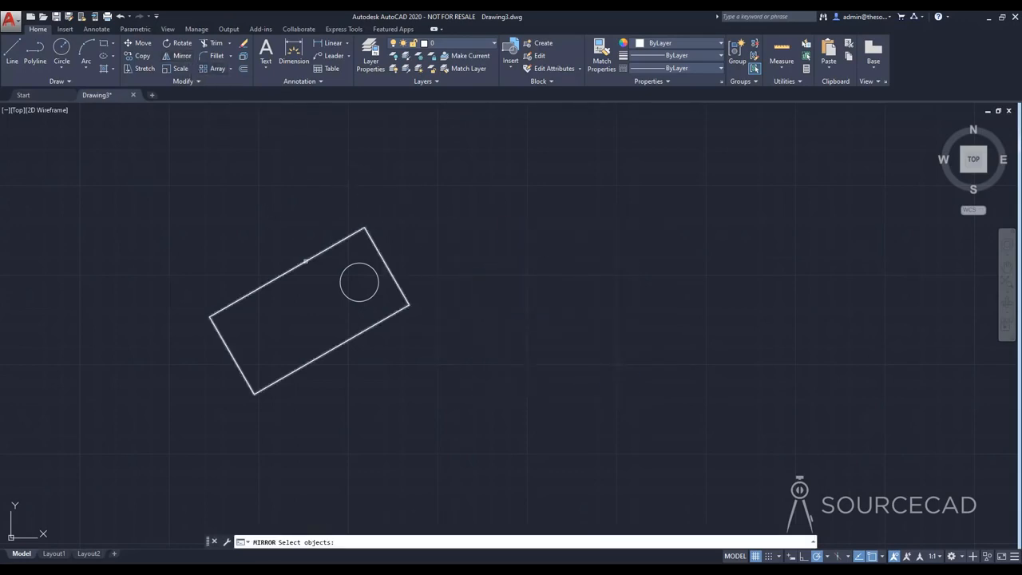
{"action": "left_click", "coordinate": [304, 264]}
{"action": "left_click", "coordinate": [352, 265]}
{"action": "key", "text": "Return"}
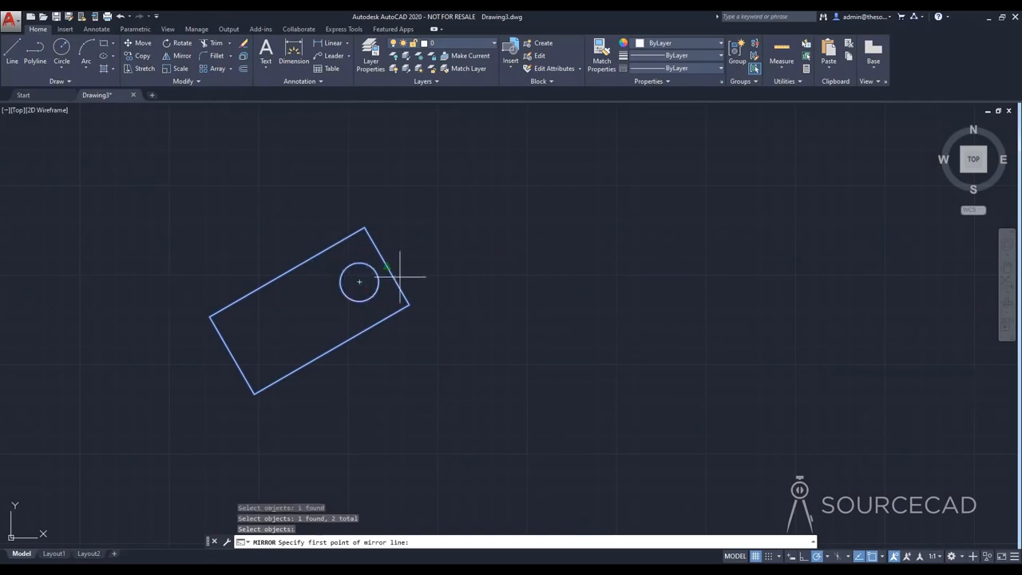
{"action": "left_click", "coordinate": [467, 216]}
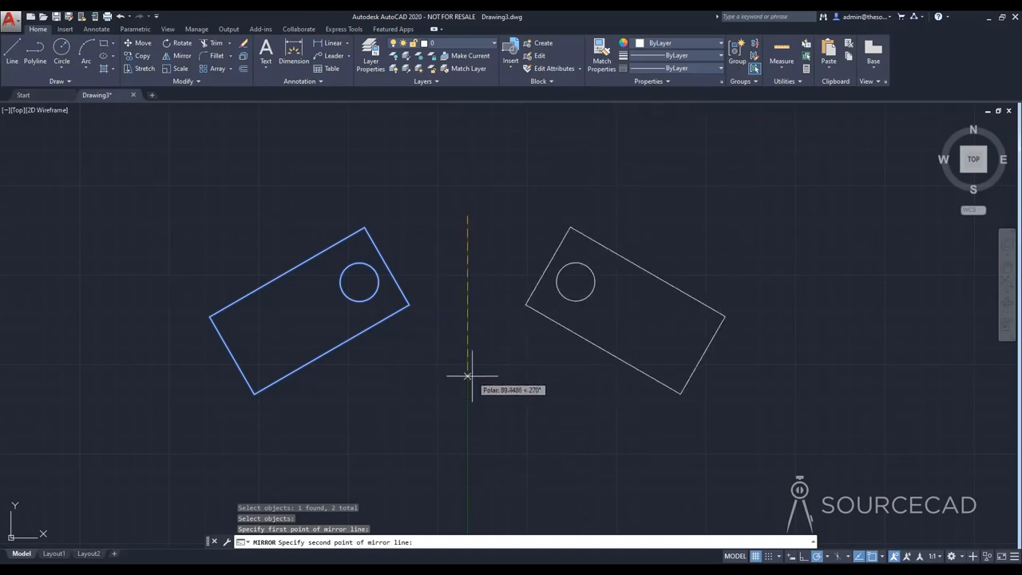
{"action": "left_click", "coordinate": [471, 351]}
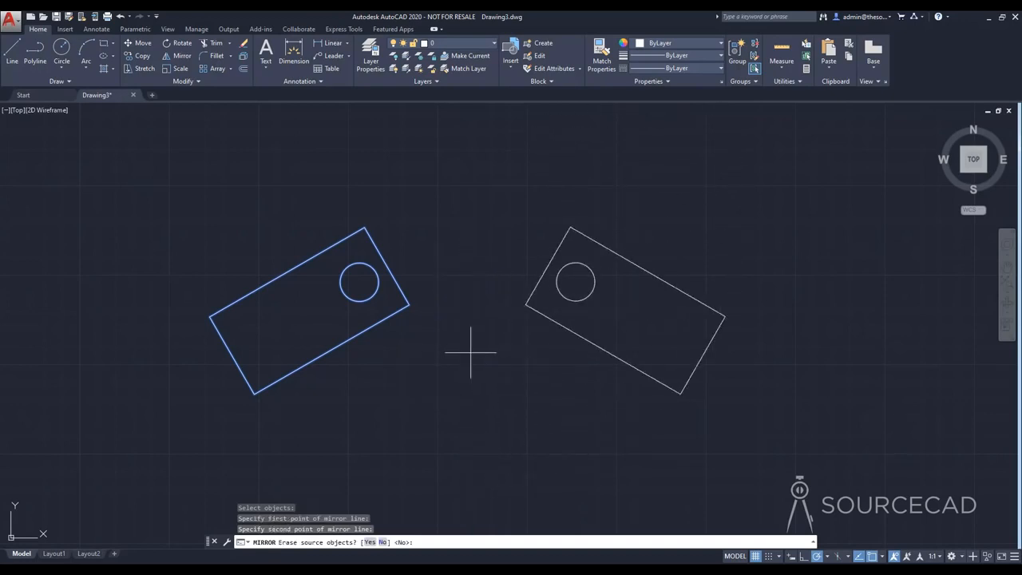
{"action": "key", "text": "Return"}
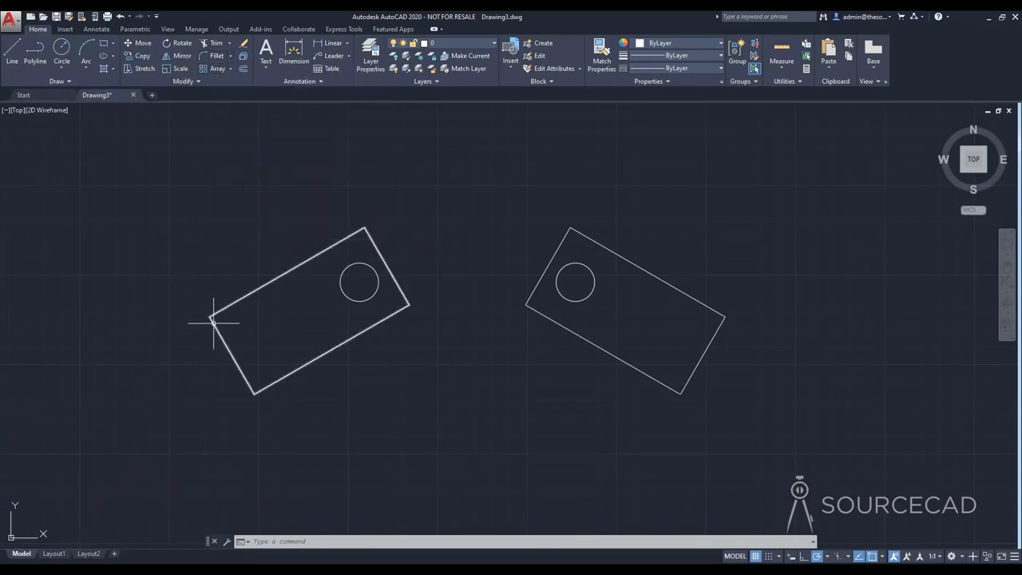
Step: Fillet the leftmost corner of the left rectangle with a radius of 5
{"action": "left_click", "coordinate": [213, 57]}
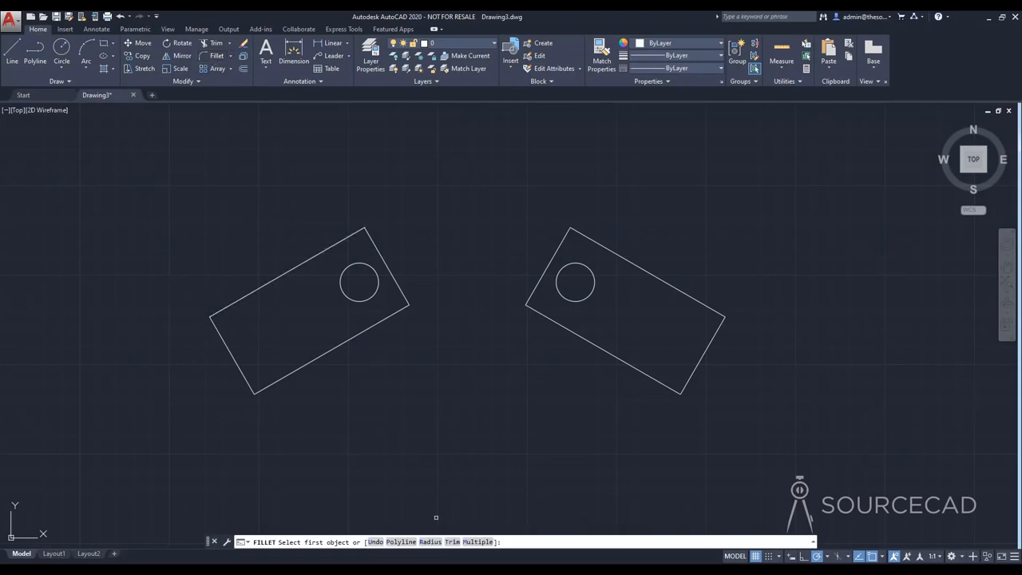
{"action": "left_click", "coordinate": [431, 542]}
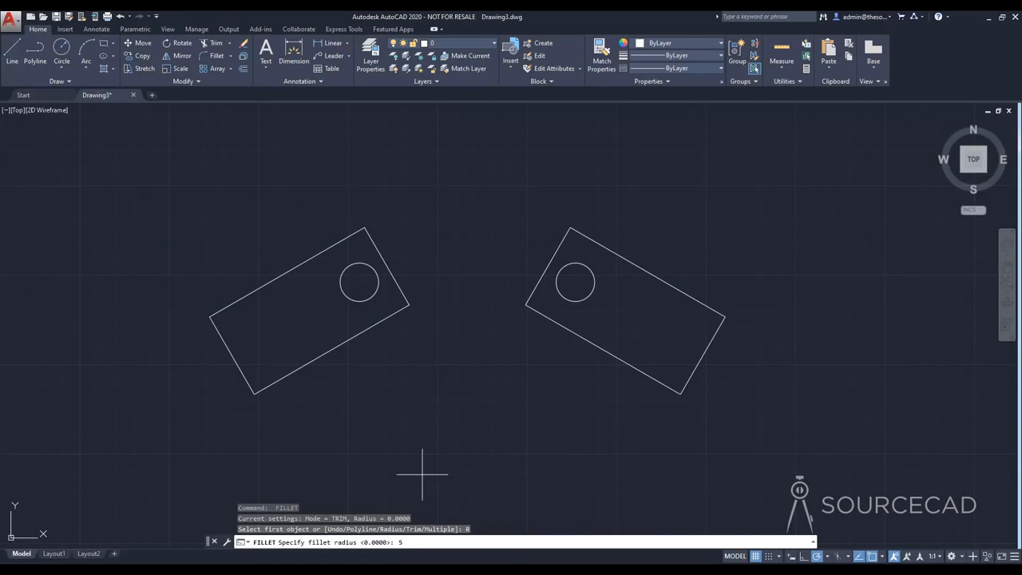
{"action": "key", "text": "Return"}
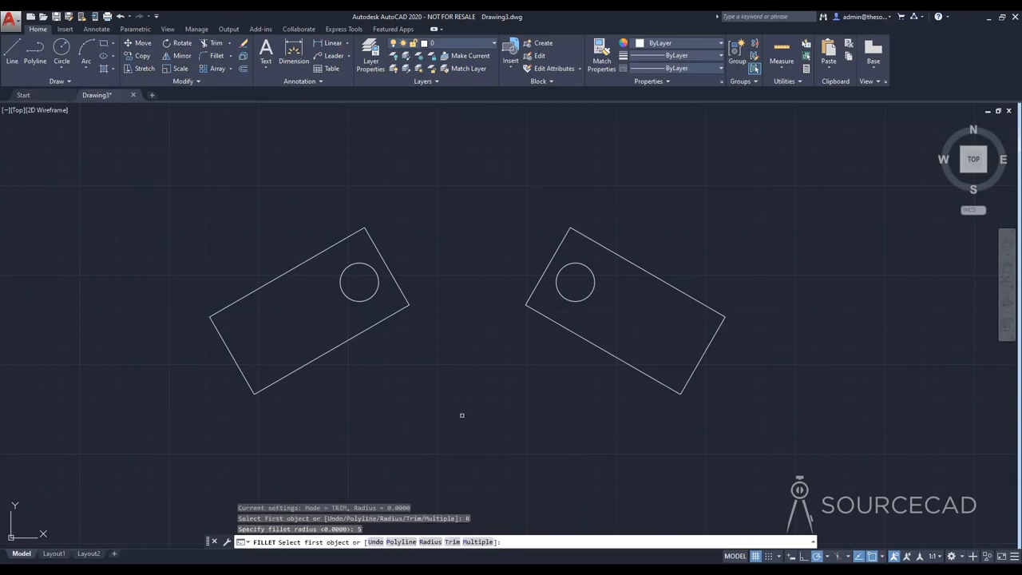
{"action": "left_click", "coordinate": [237, 302]}
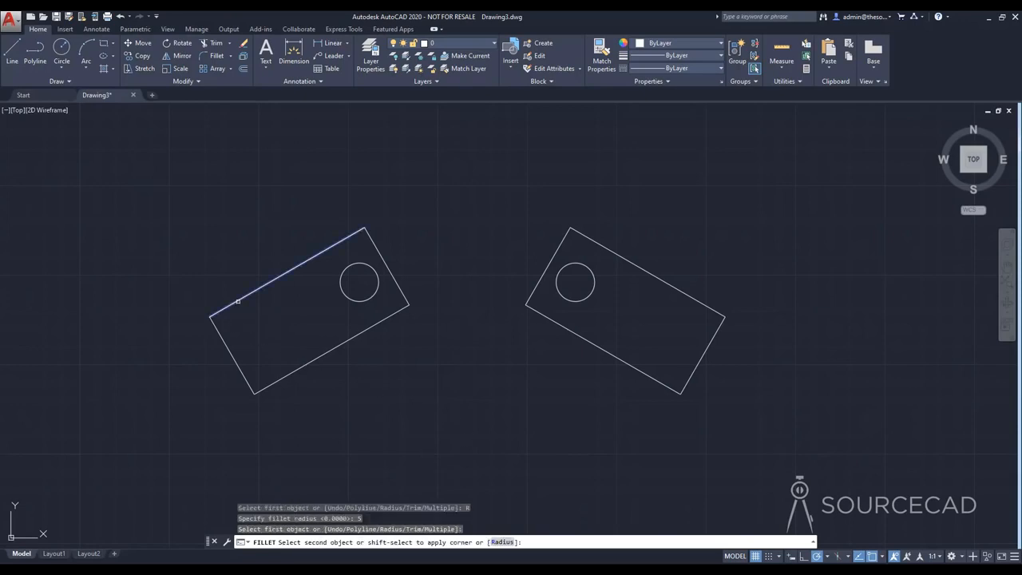
{"action": "left_click", "coordinate": [224, 342]}
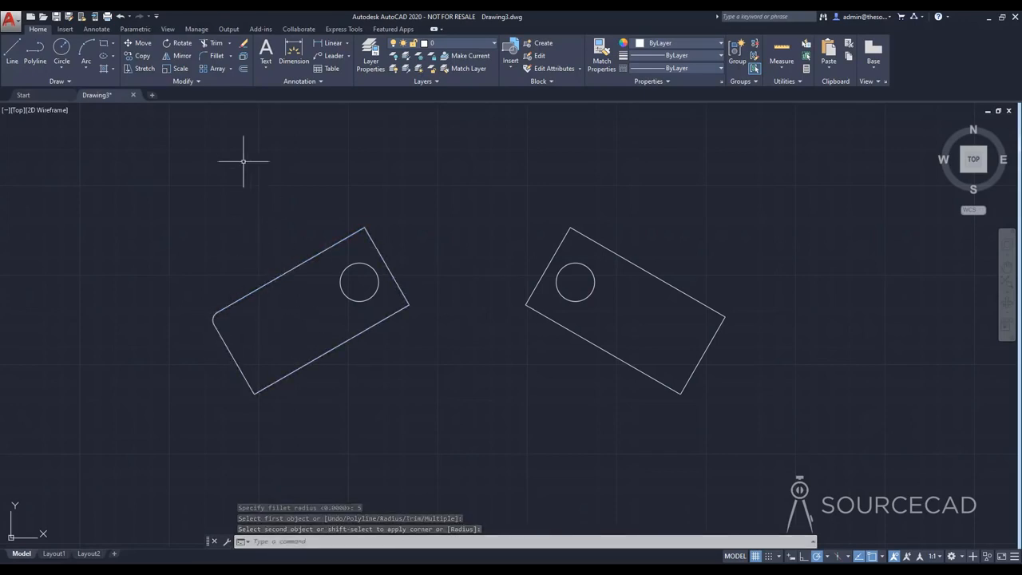
Step: Fillet the bottom corner of the left rectangle with a radius of 12
{"action": "left_click", "coordinate": [216, 56]}
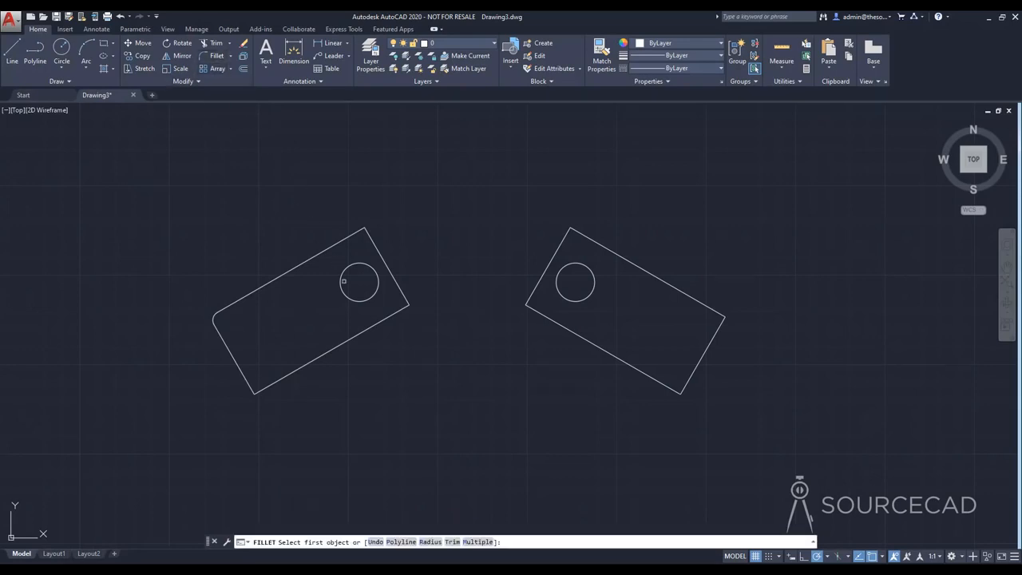
{"action": "left_click", "coordinate": [430, 541]}
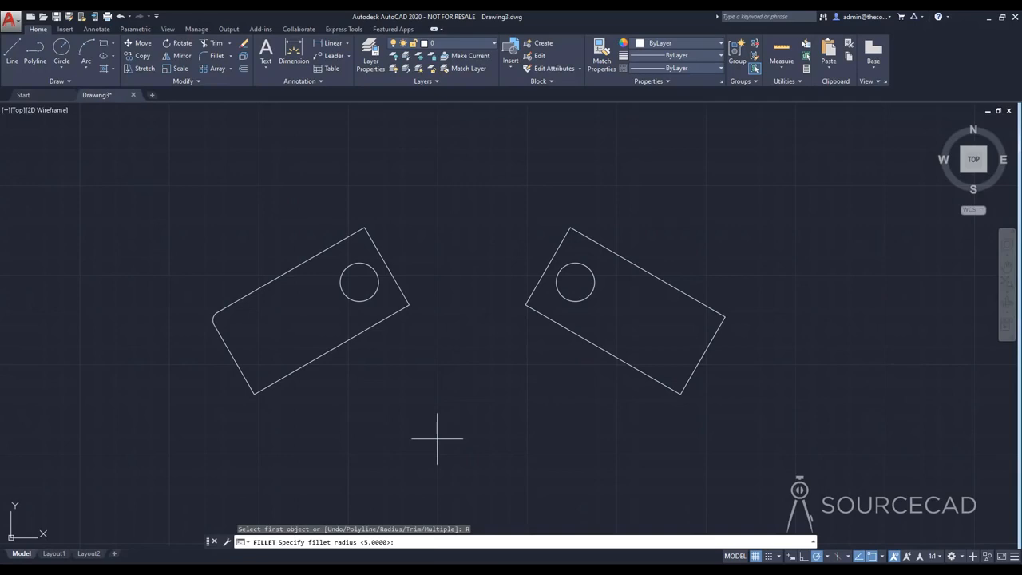
{"action": "type", "text": "12"}
{"action": "key", "text": "Return"}
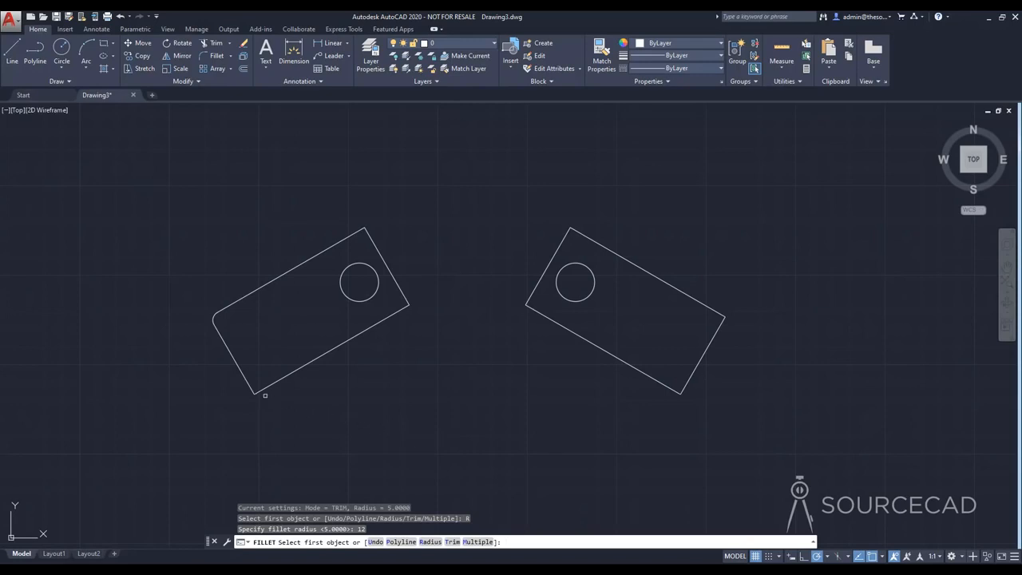
{"action": "left_click", "coordinate": [243, 370]}
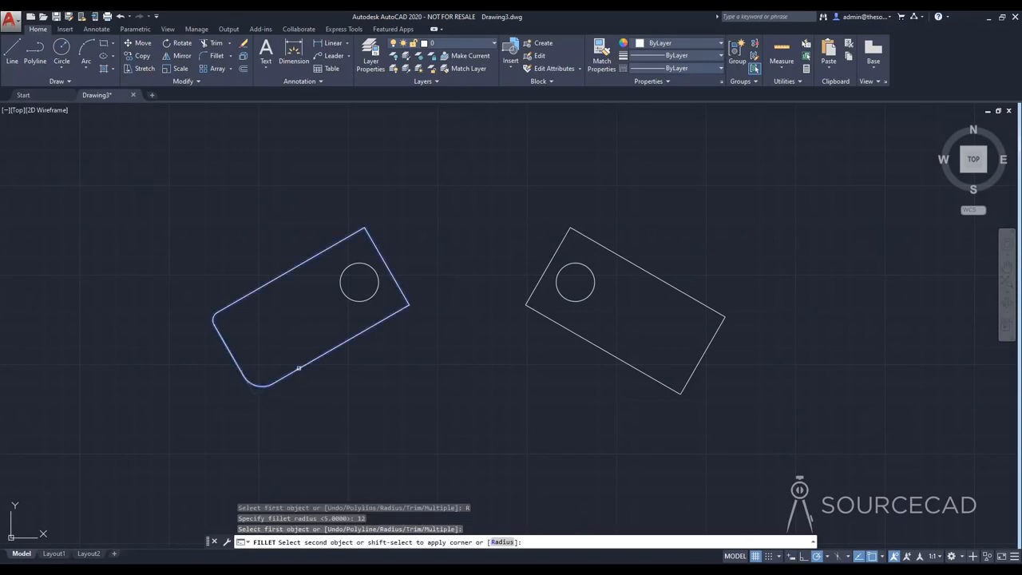
{"action": "left_click", "coordinate": [264, 385]}
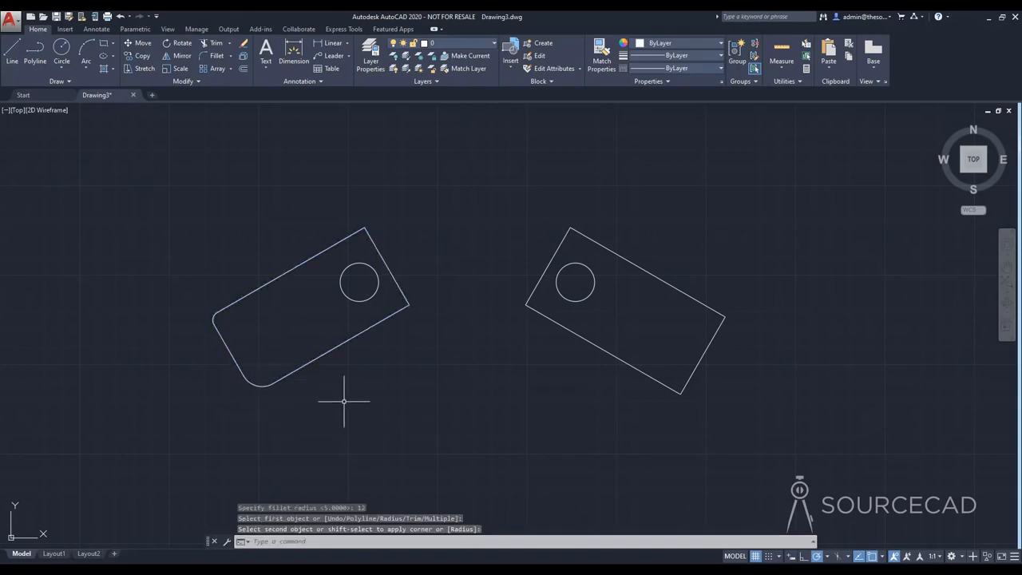
Step: Draw three connected line segments crossing both rectangles, turning at the far right and below the gap, and ending above the left rectangle
{"action": "left_click", "coordinate": [12, 52]}
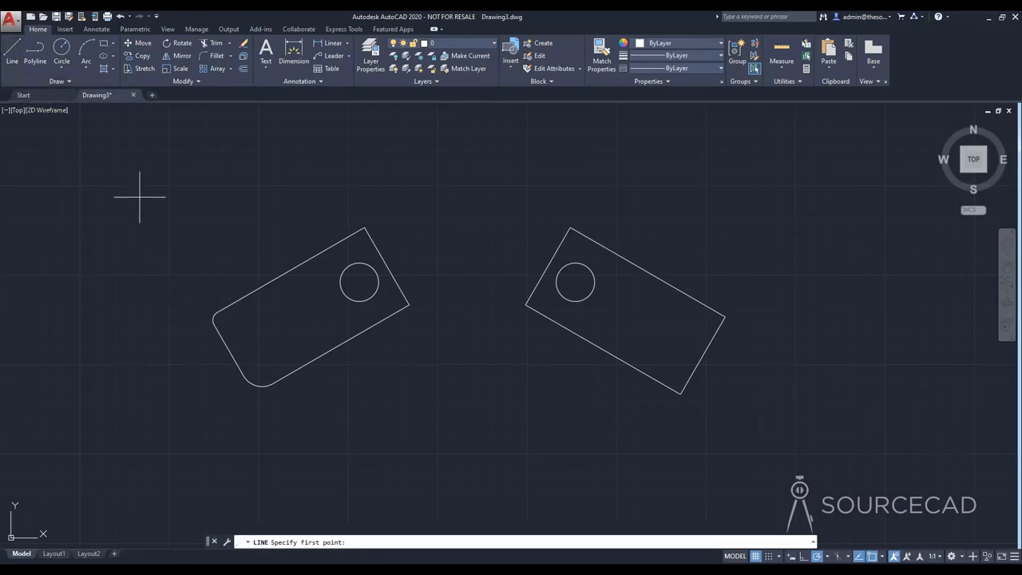
{"action": "left_click", "coordinate": [139, 197]}
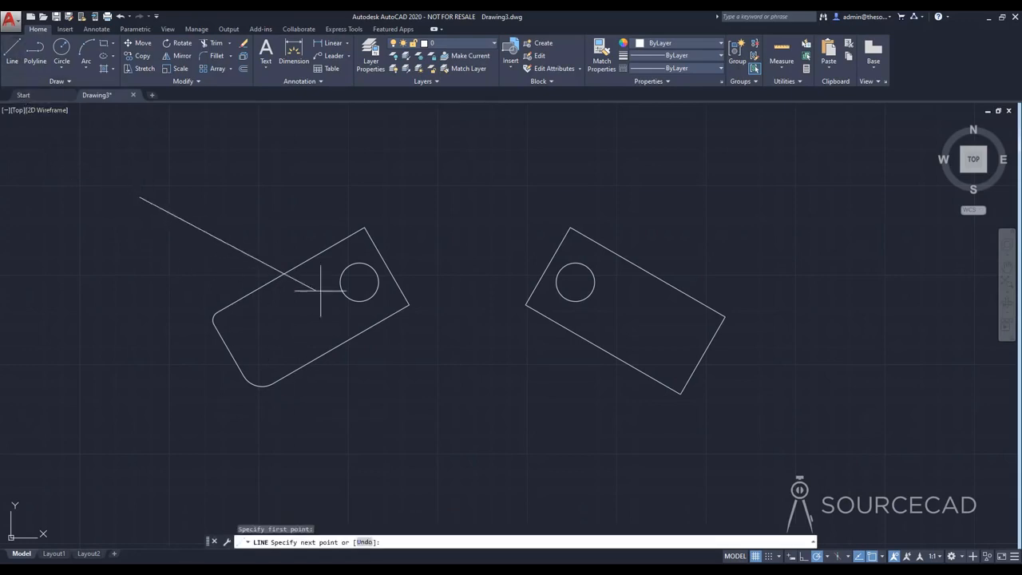
{"action": "left_click", "coordinate": [834, 343]}
{"action": "left_click", "coordinate": [469, 376]}
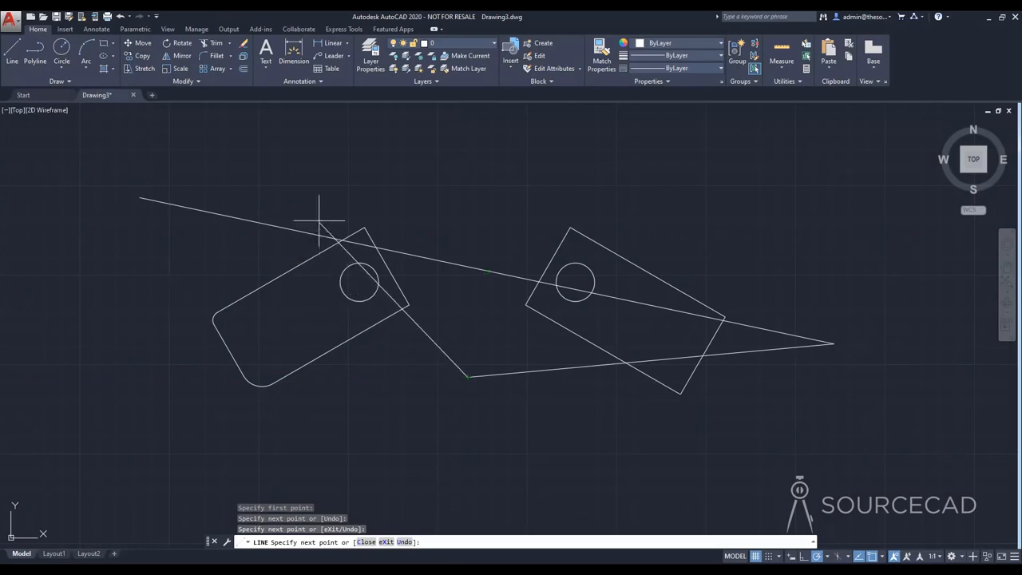
{"action": "left_click", "coordinate": [268, 186]}
{"action": "right_click", "coordinate": [269, 190]}
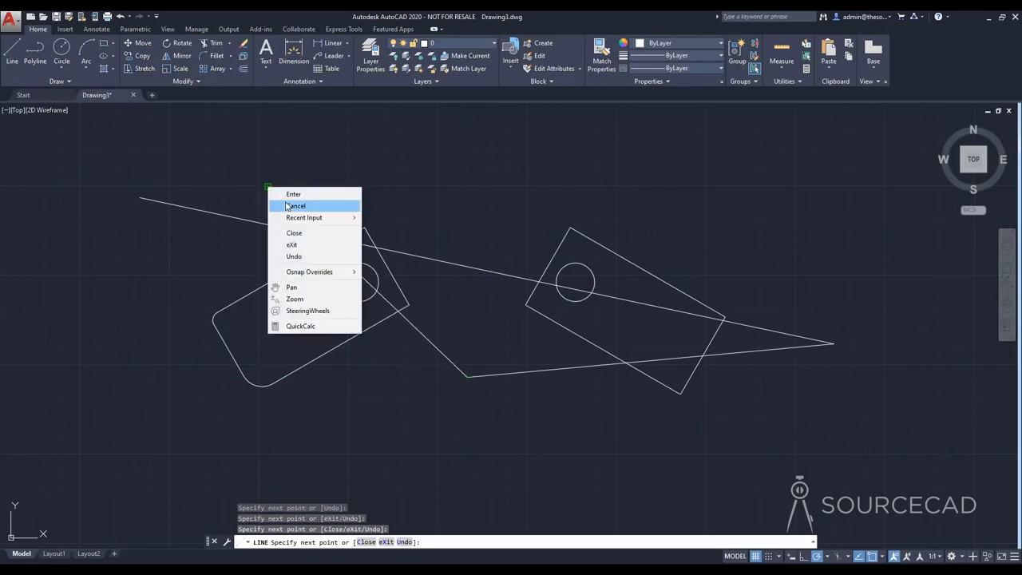
{"action": "left_click", "coordinate": [285, 205]}
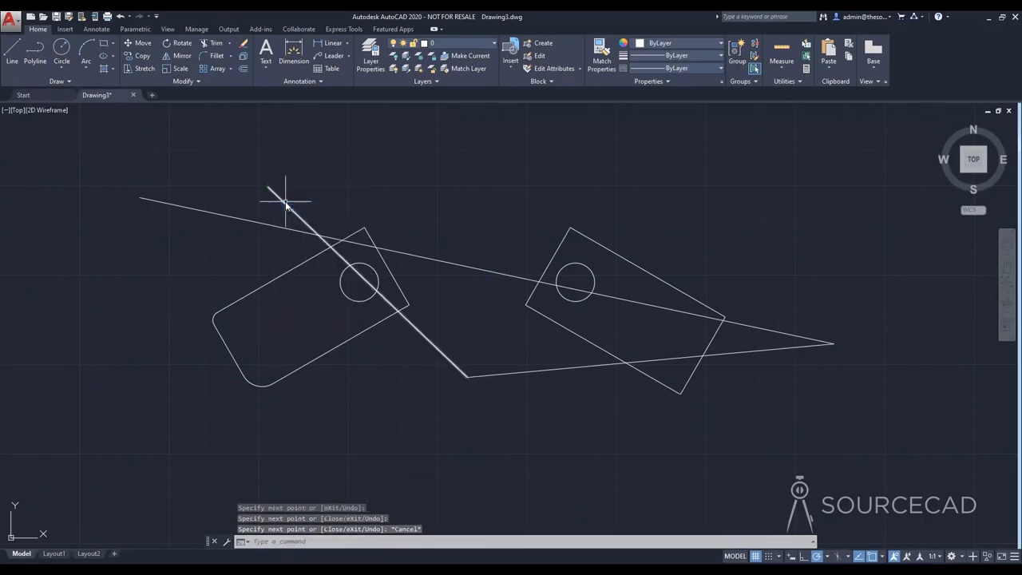
Step: Draw a large circle centred on the lines' lower vertex, wide enough to cross both rectangles and both small circles
{"action": "left_click", "coordinate": [64, 54]}
{"action": "left_click", "coordinate": [468, 374]}
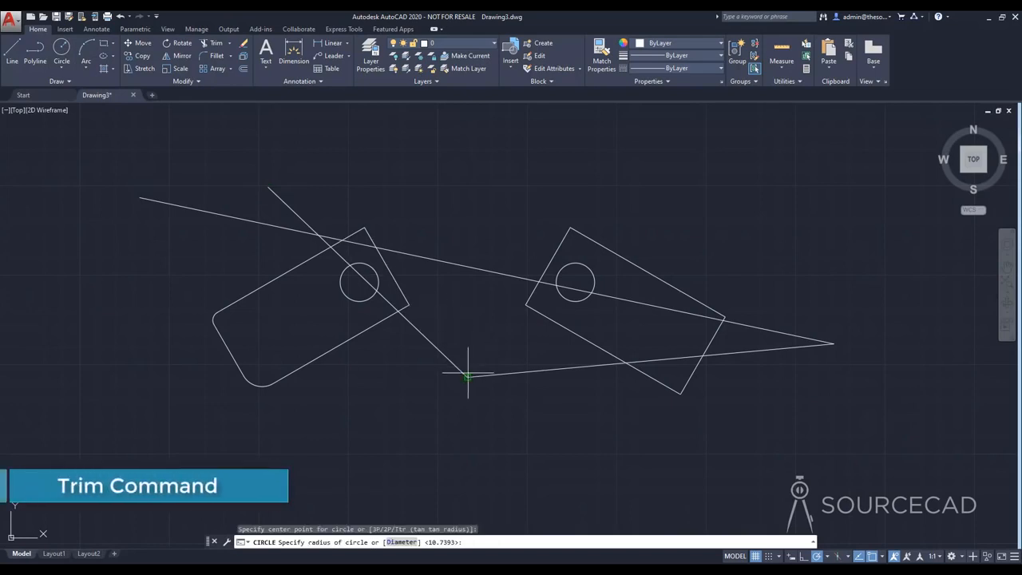
{"action": "left_click", "coordinate": [465, 228]}
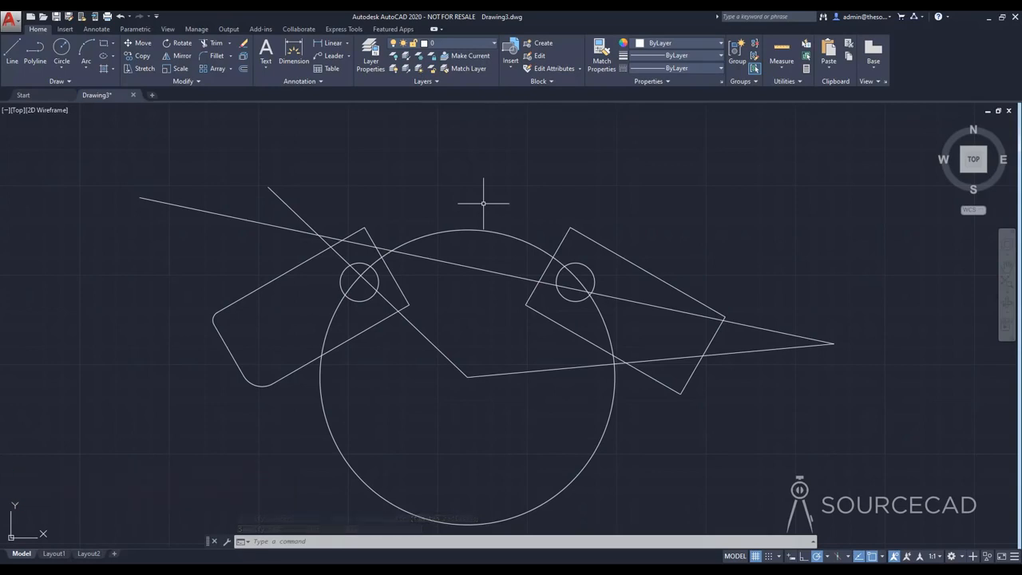
Step: Trim both loose line ends above the left rectangle back to their mutual intersection, using all objects as cutting edges
{"action": "middle_click_drag", "start_coordinate": [501, 216], "coordinate": [510, 198]}
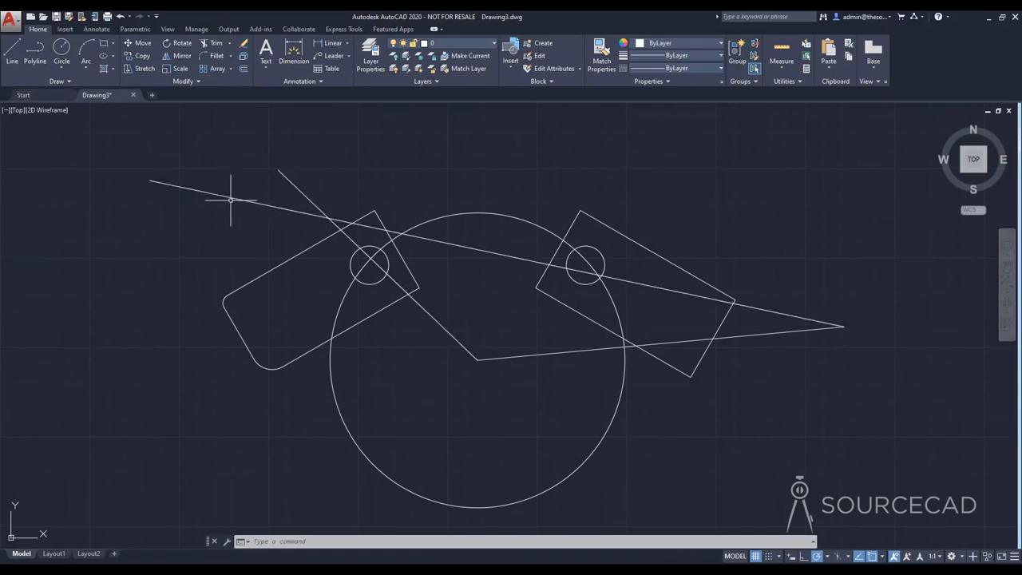
{"action": "left_click", "coordinate": [214, 46]}
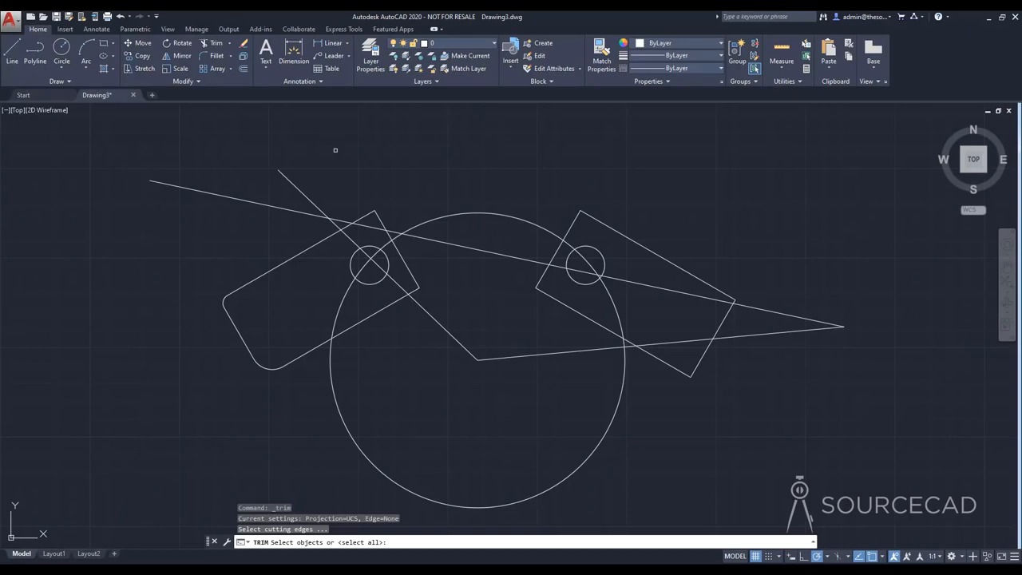
{"action": "key", "text": "Return"}
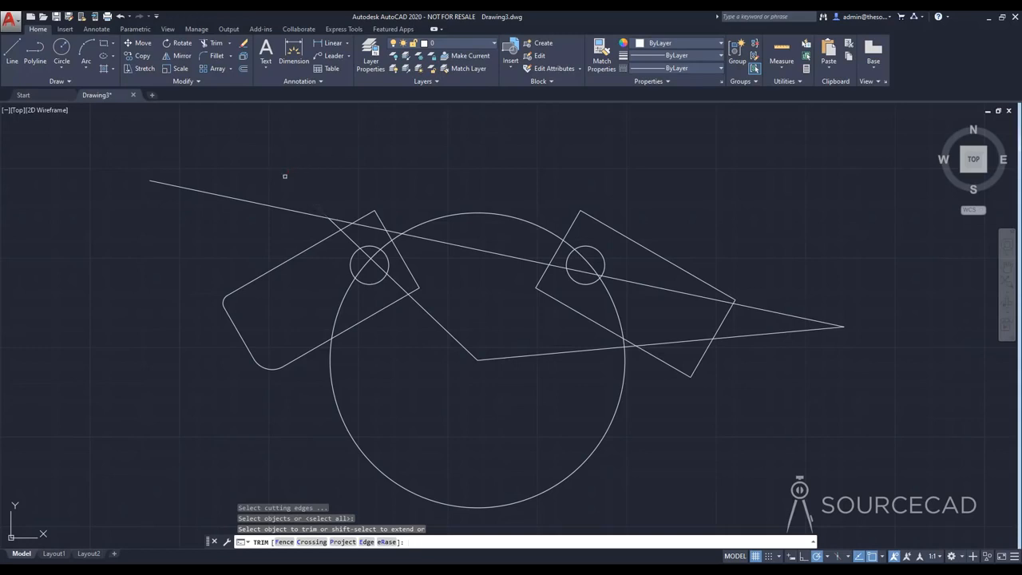
{"action": "left_click", "coordinate": [286, 176]}
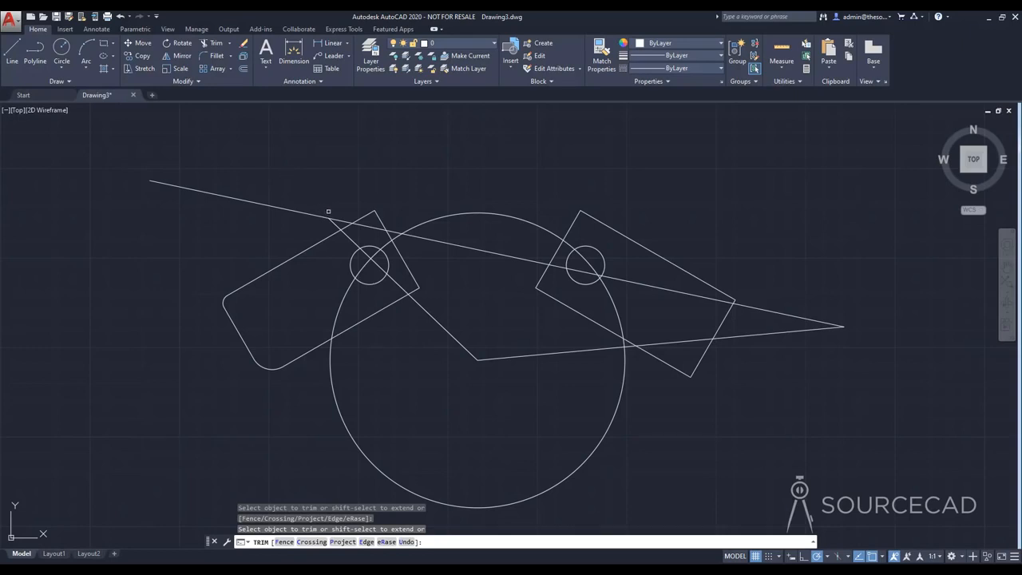
{"action": "left_click", "coordinate": [185, 188]}
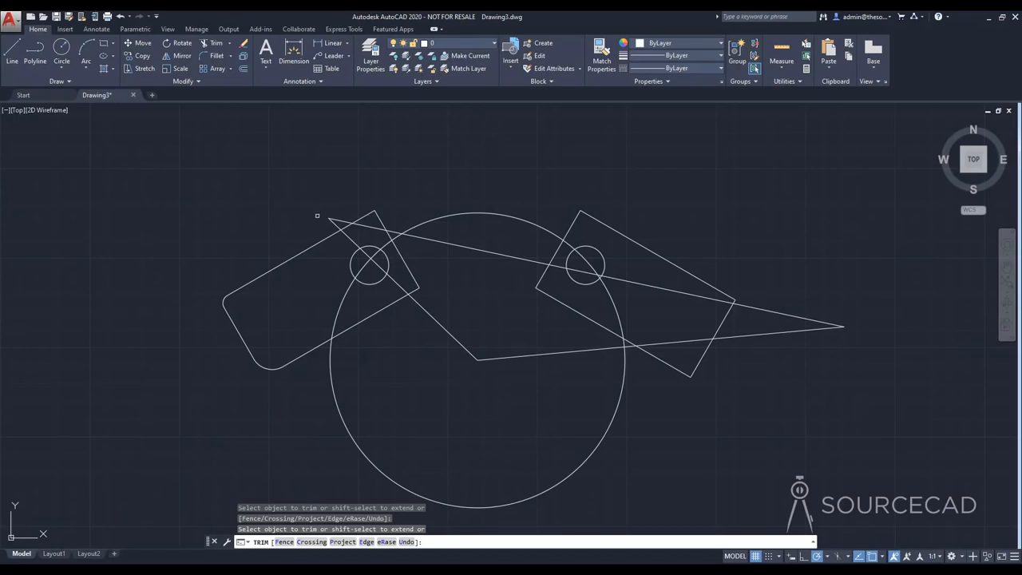
Step: Trim the large circle's top and lower arcs, the right small circle's outer arc, and line portions inside the right rectangle and large circle
{"action": "left_click", "coordinate": [457, 214]}
{"action": "left_click", "coordinate": [643, 282]}
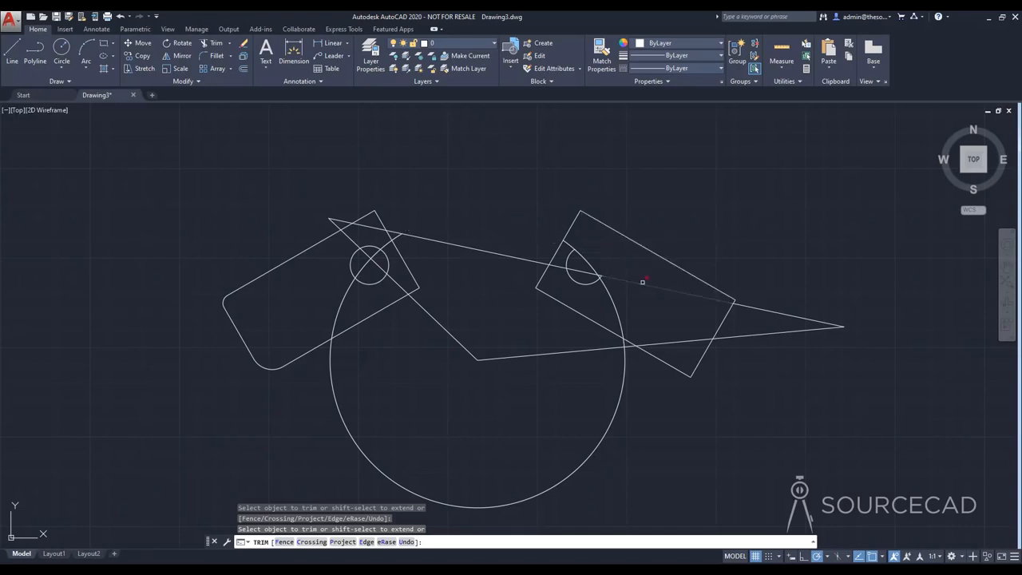
{"action": "left_click", "coordinate": [664, 343]}
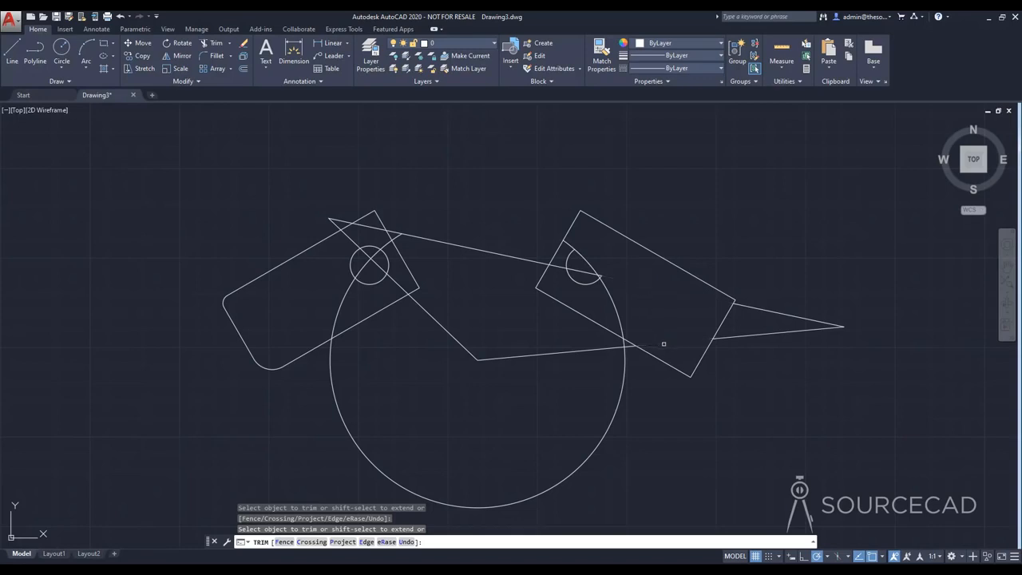
{"action": "left_click", "coordinate": [539, 354]}
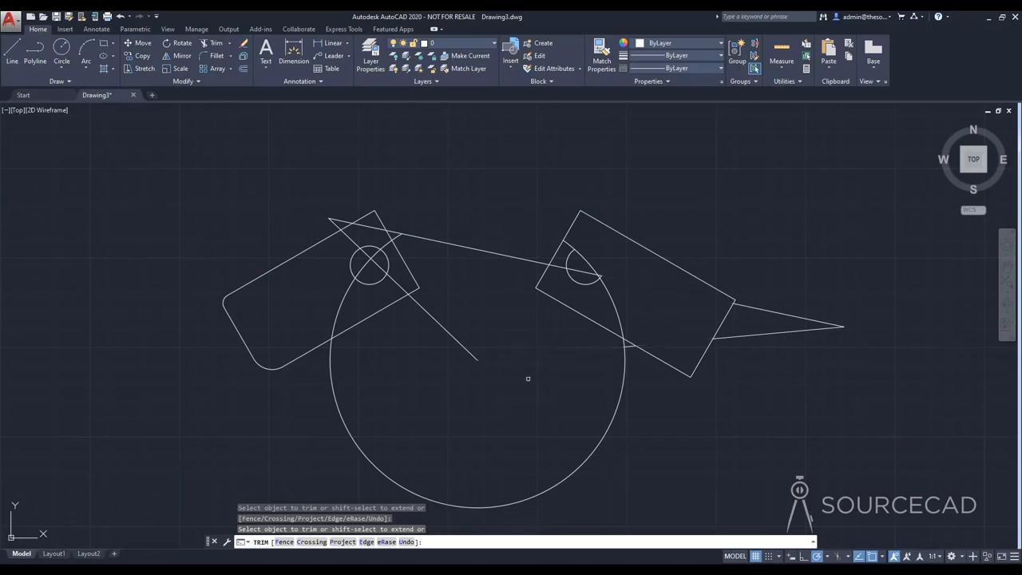
{"action": "left_click", "coordinate": [579, 468]}
{"action": "key", "text": "Escape"}
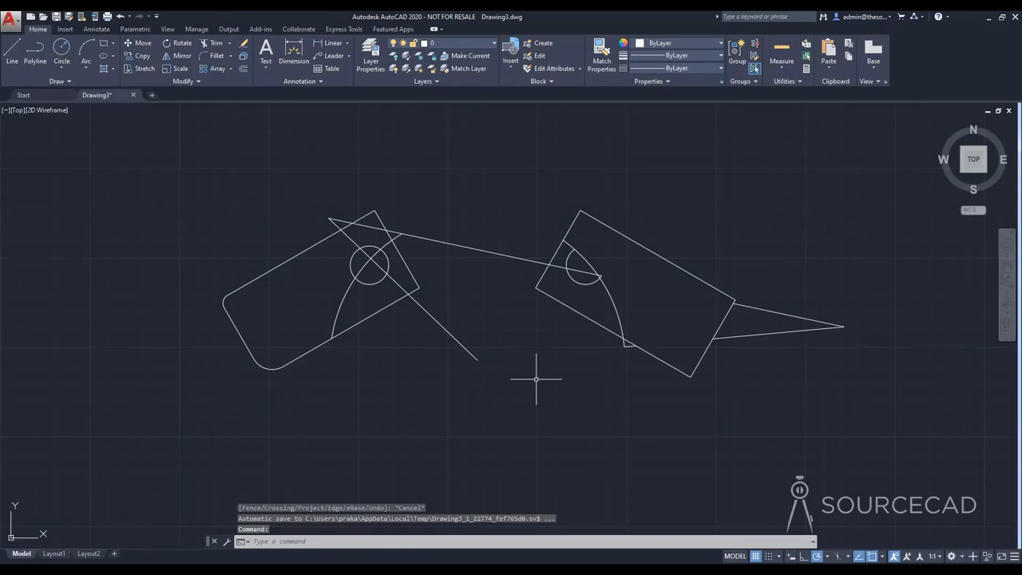
Step: Erase all objects in the drawing
{"action": "left_click", "coordinate": [173, 186]}
{"action": "left_click", "coordinate": [897, 450]}
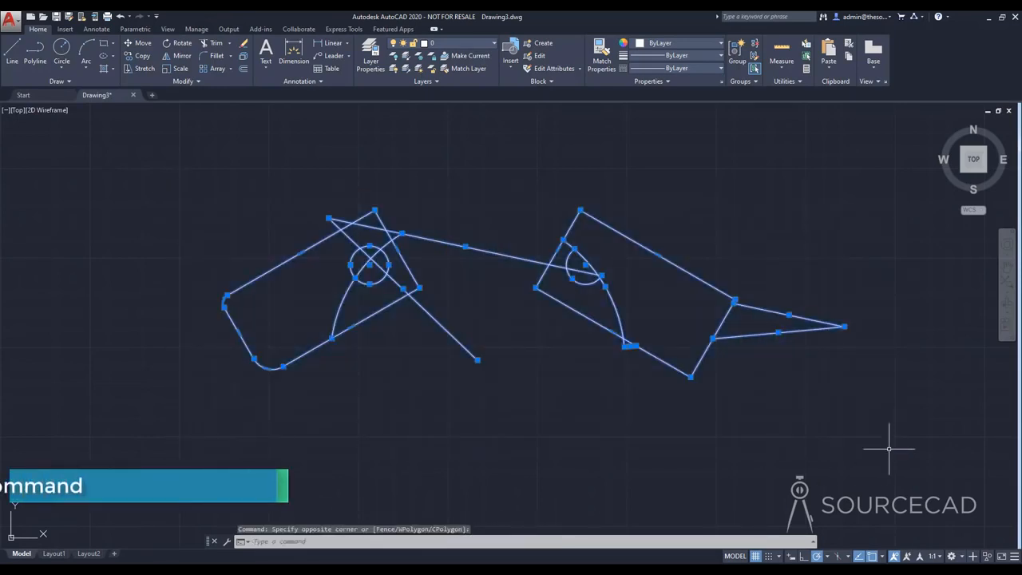
{"action": "key", "text": "Delete"}
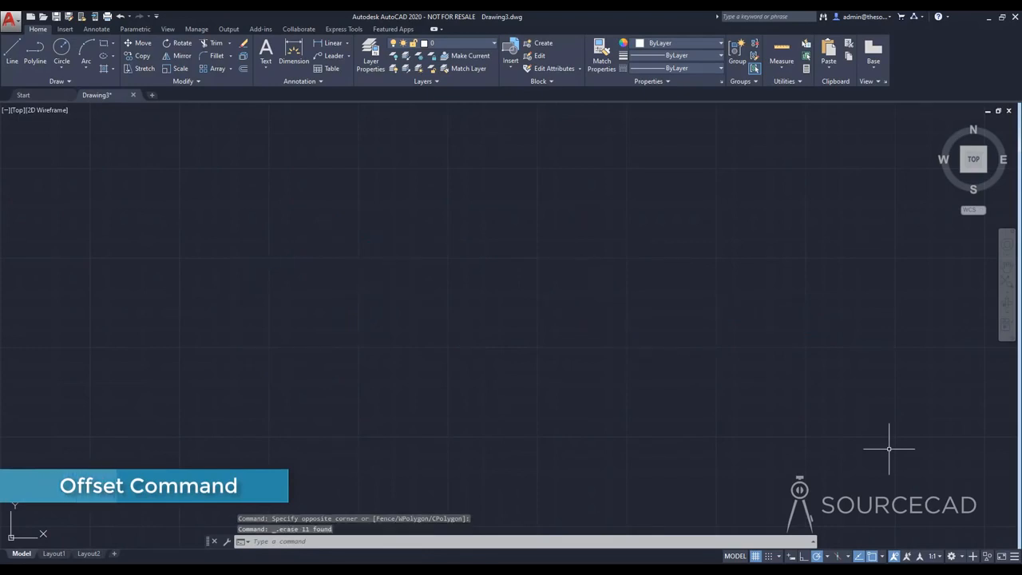
Step: Draw an upright rectangle, slightly taller than wide, near the middle of the empty drawing area
{"action": "left_click", "coordinate": [104, 43]}
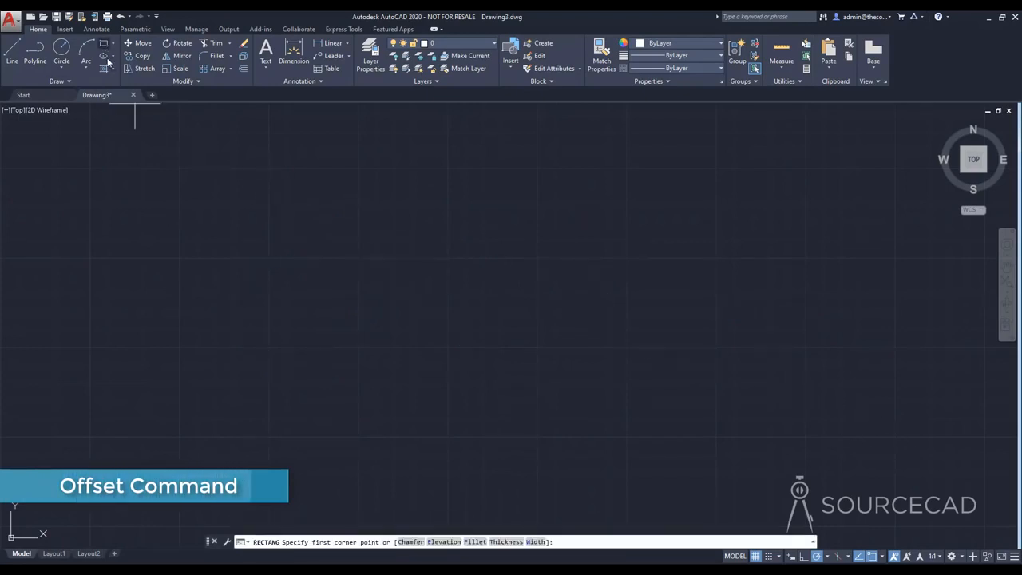
{"action": "left_click", "coordinate": [397, 367]}
{"action": "left_click", "coordinate": [508, 226]}
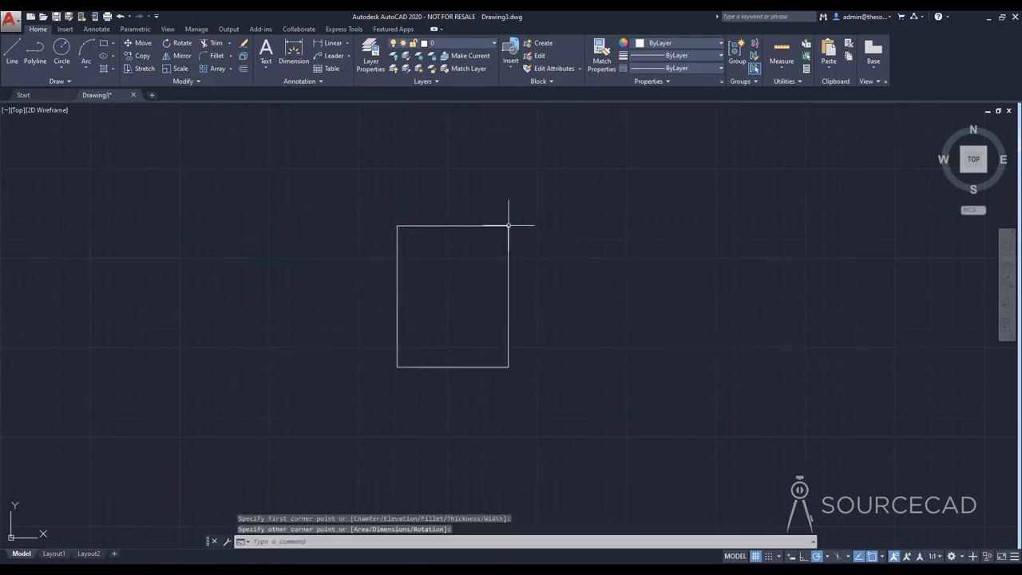
Step: Fillet both upper corners of the rectangle with a radius of 10
{"action": "left_click", "coordinate": [212, 56]}
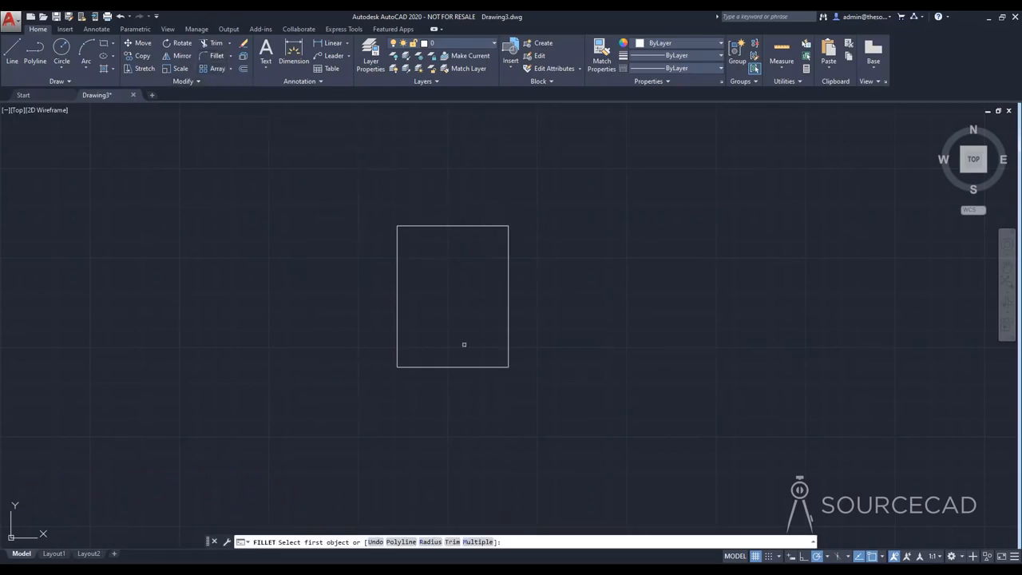
{"action": "left_click", "coordinate": [430, 541]}
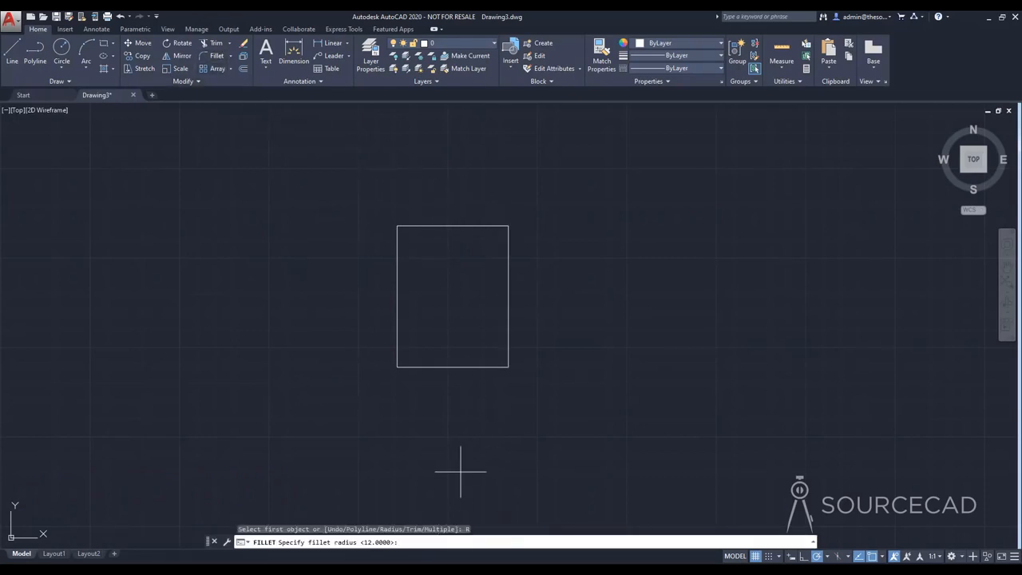
{"action": "type", "text": "10"}
{"action": "key", "text": "Return"}
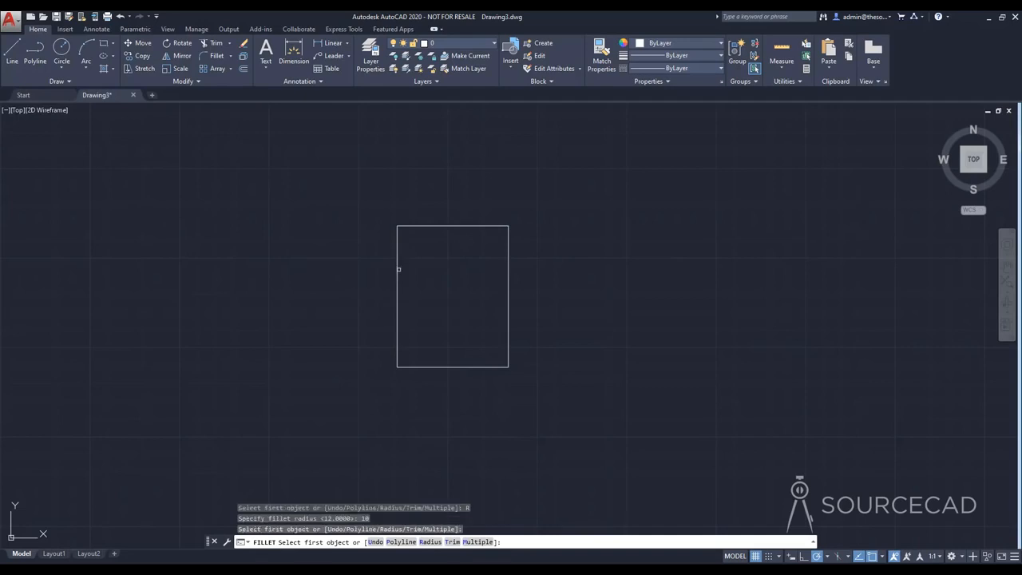
{"action": "left_click", "coordinate": [404, 227]}
{"action": "left_click", "coordinate": [399, 242]}
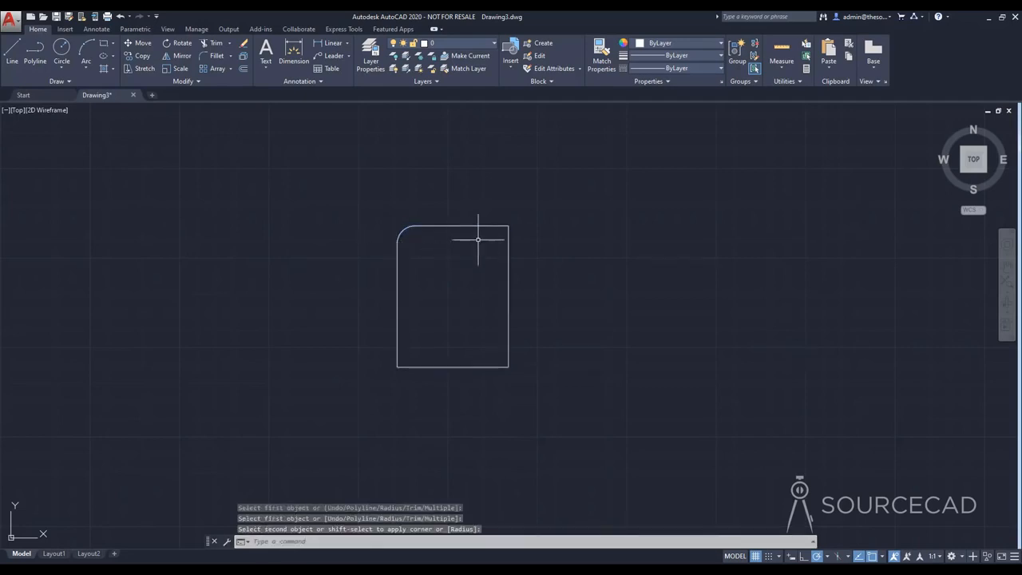
{"action": "key", "text": "Return"}
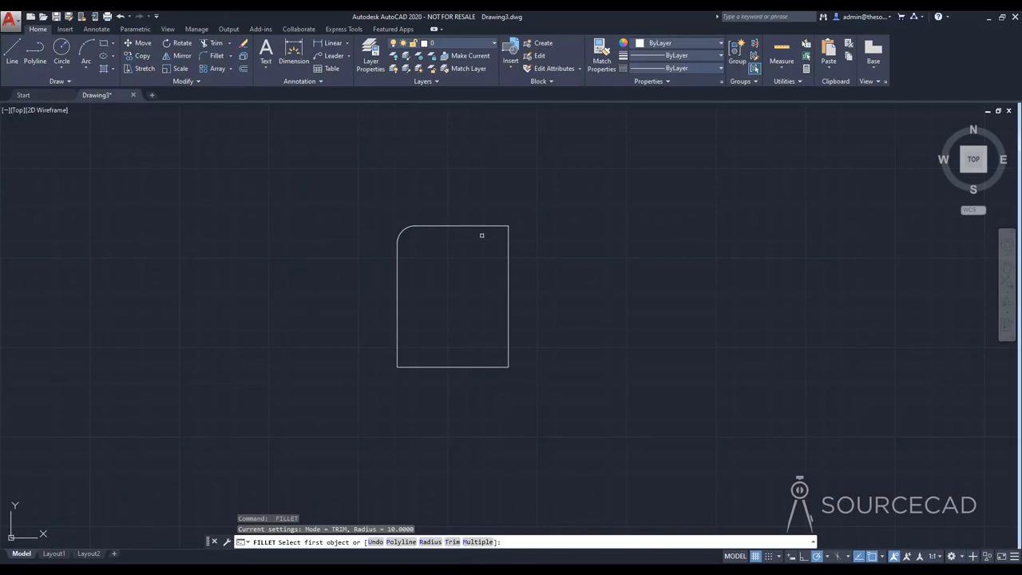
{"action": "left_click", "coordinate": [487, 226]}
{"action": "left_click", "coordinate": [507, 254]}
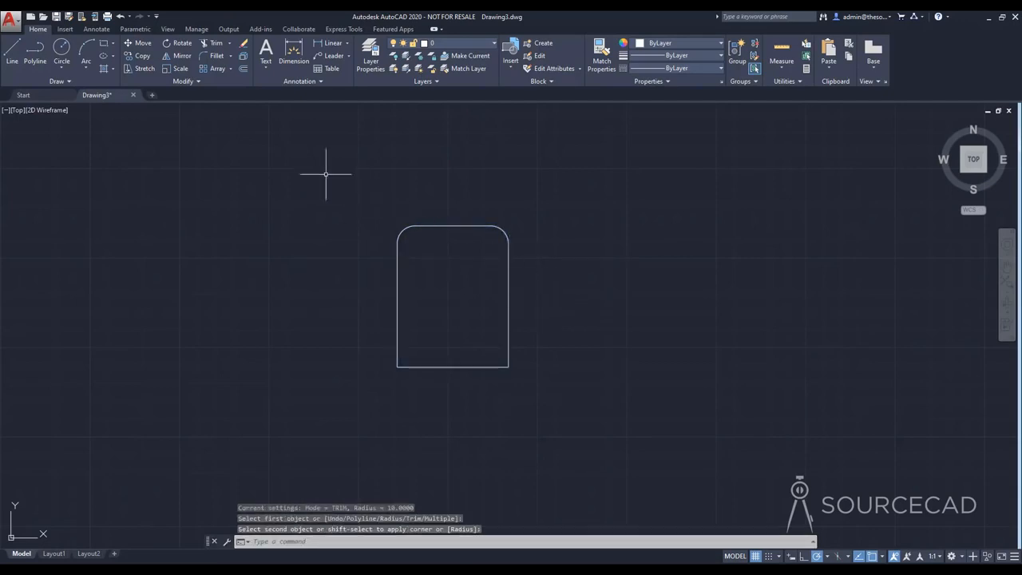
Step: Offset the rounded rectangle outward by a distance of 2
{"action": "left_click", "coordinate": [244, 69]}
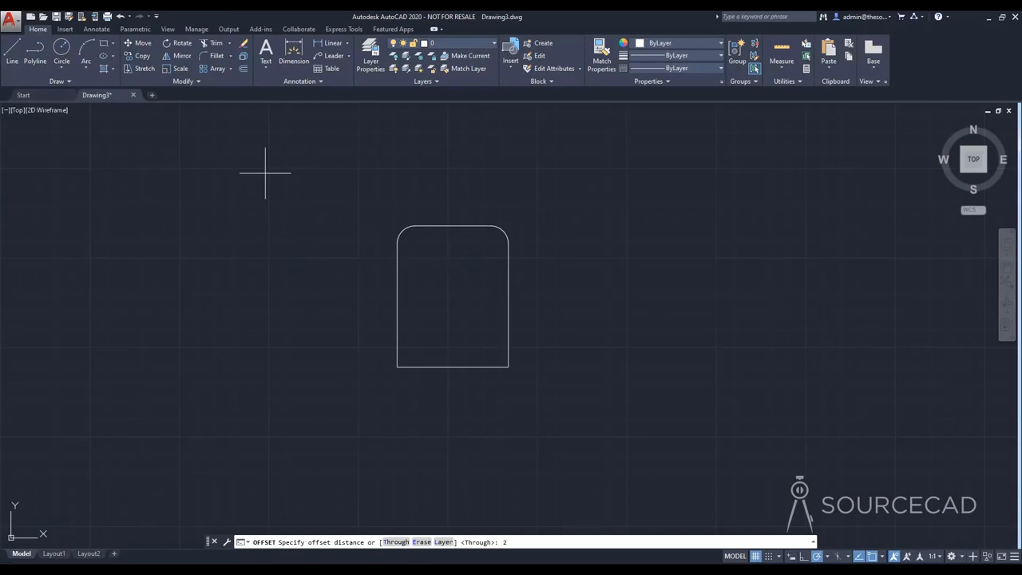
{"action": "key", "text": "Return"}
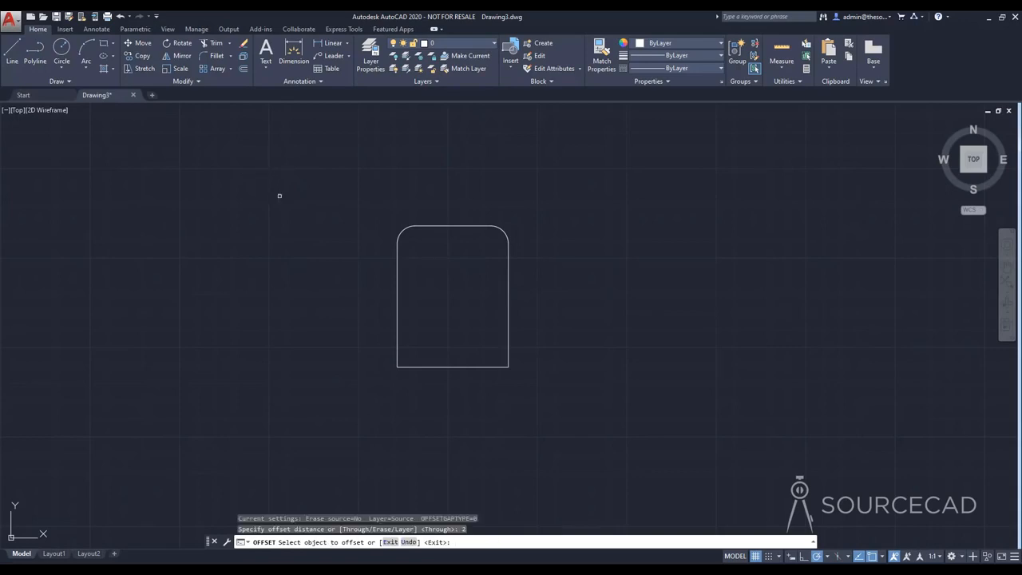
{"action": "left_click", "coordinate": [396, 287]}
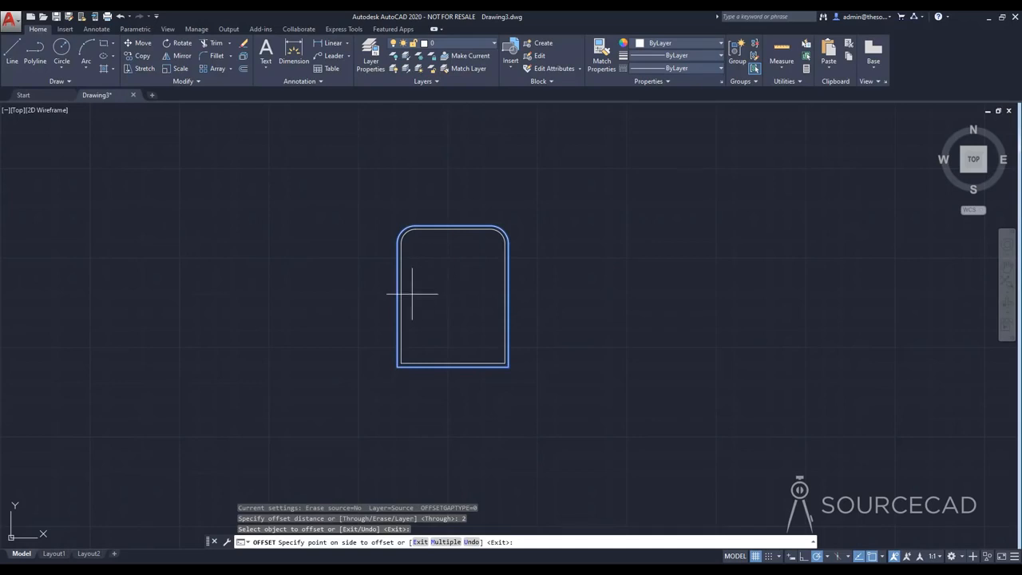
{"action": "scroll", "coordinate": [412, 294], "scroll_direction": "up", "scroll_amount": 4}
{"action": "scroll", "coordinate": [391, 290], "scroll_direction": "up", "scroll_amount": 1}
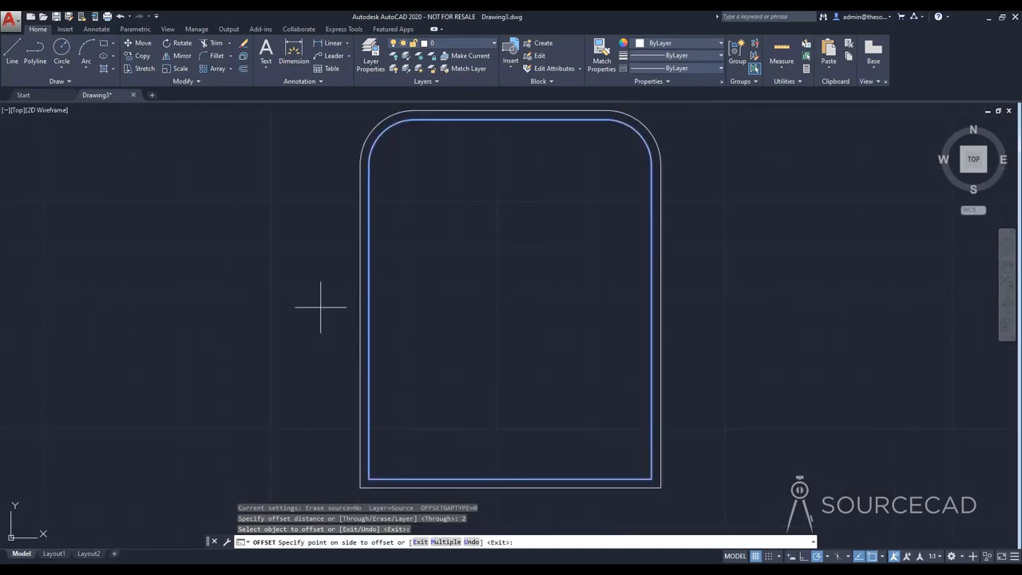
{"action": "left_click", "coordinate": [319, 310]}
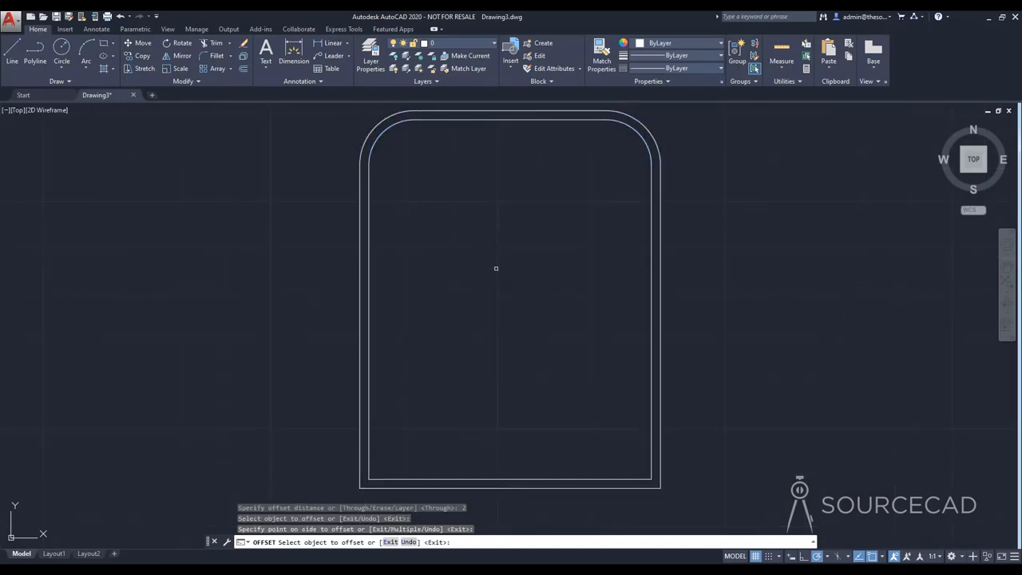
Step: Offset the innermost outline outward by a distance of 10, creating an outer border around both outlines
{"action": "scroll", "coordinate": [496, 274], "scroll_direction": "down", "scroll_amount": 2}
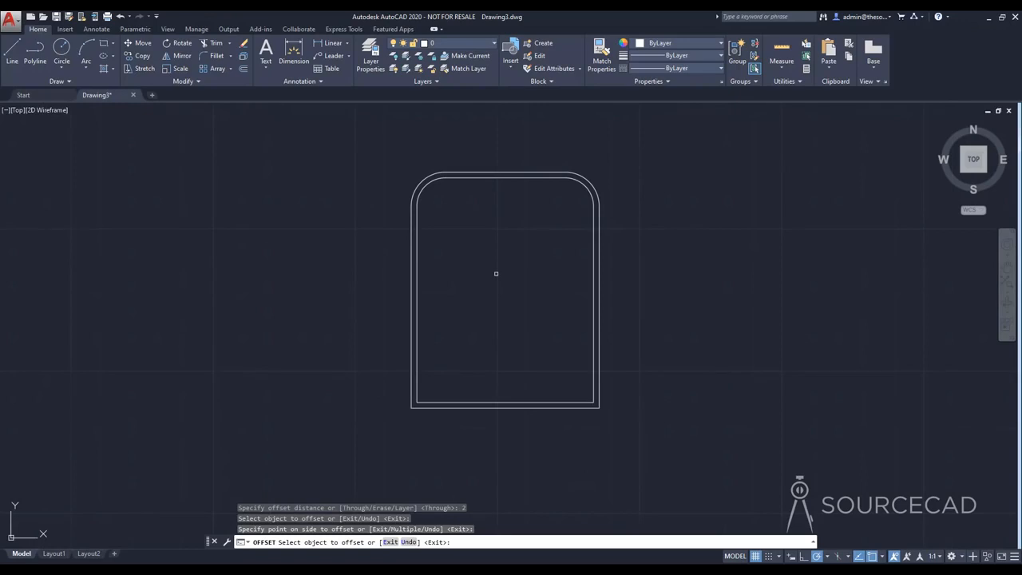
{"action": "left_click", "coordinate": [244, 69]}
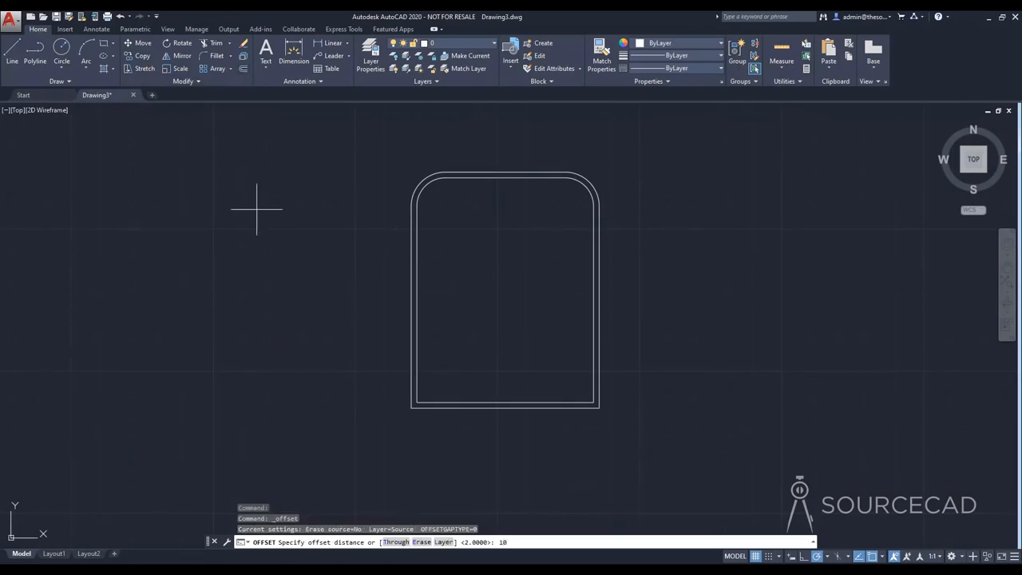
{"action": "key", "text": "Return"}
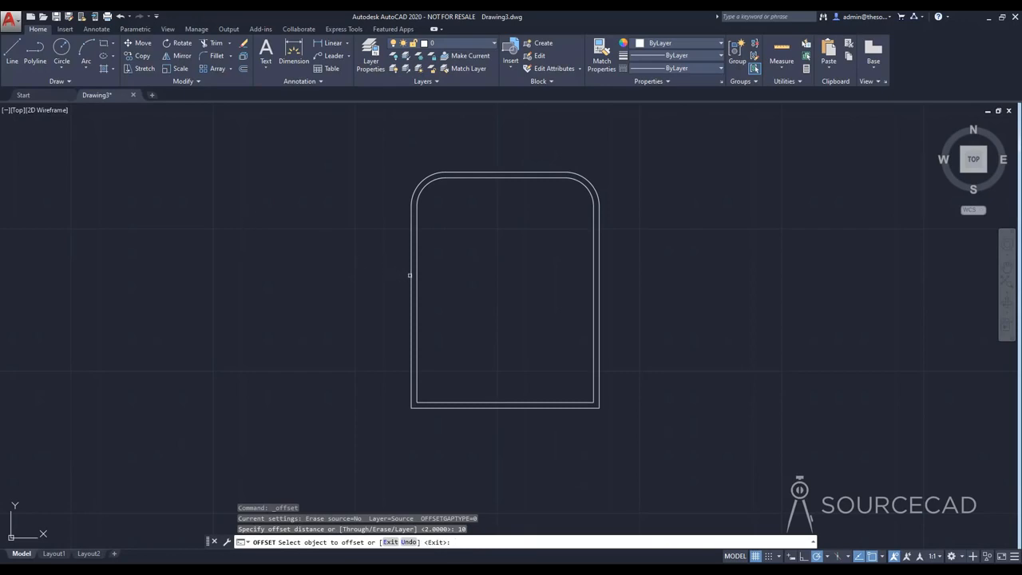
{"action": "left_click", "coordinate": [416, 271]}
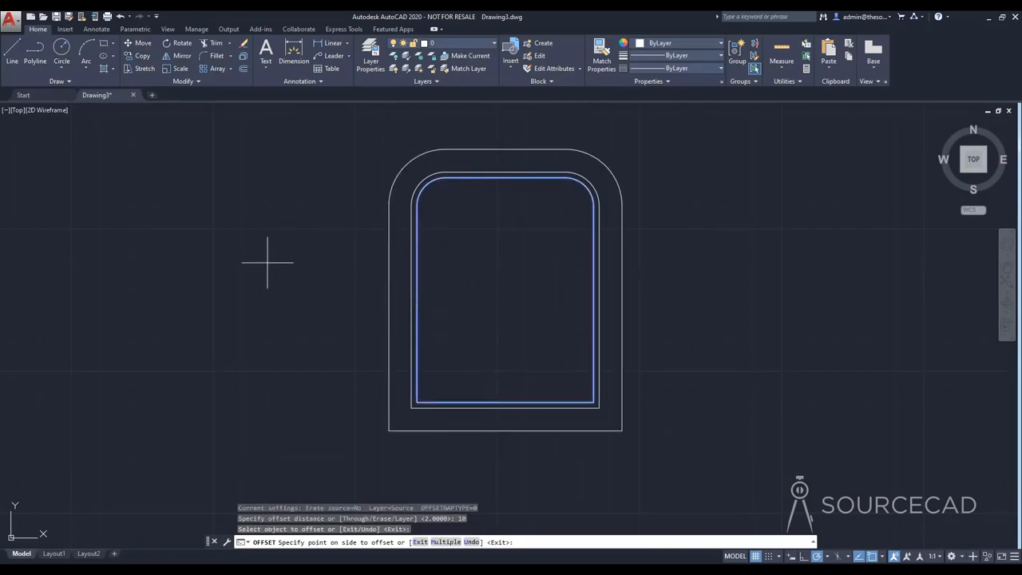
{"action": "left_click", "coordinate": [268, 262]}
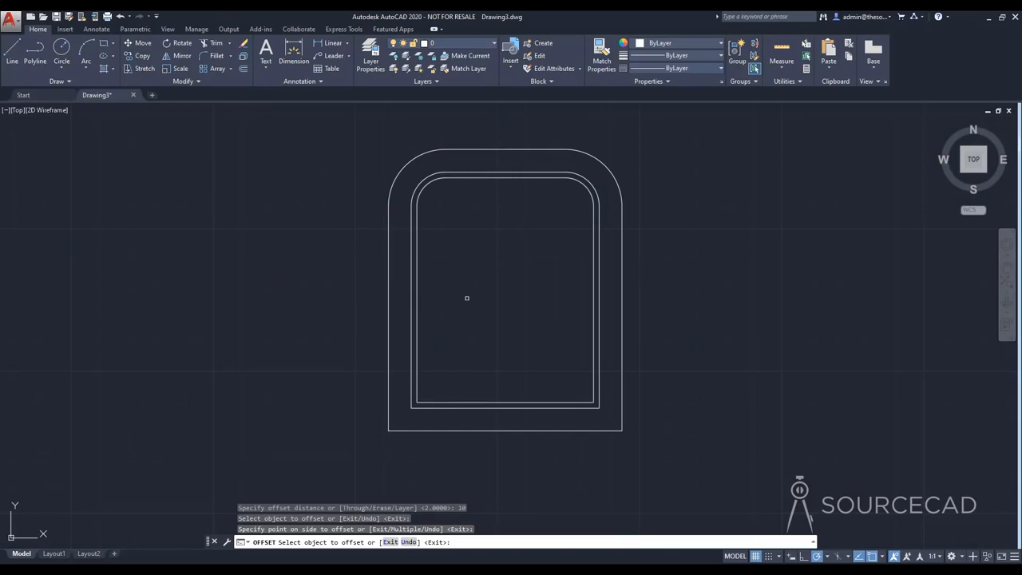
{"action": "key", "text": "Escape"}
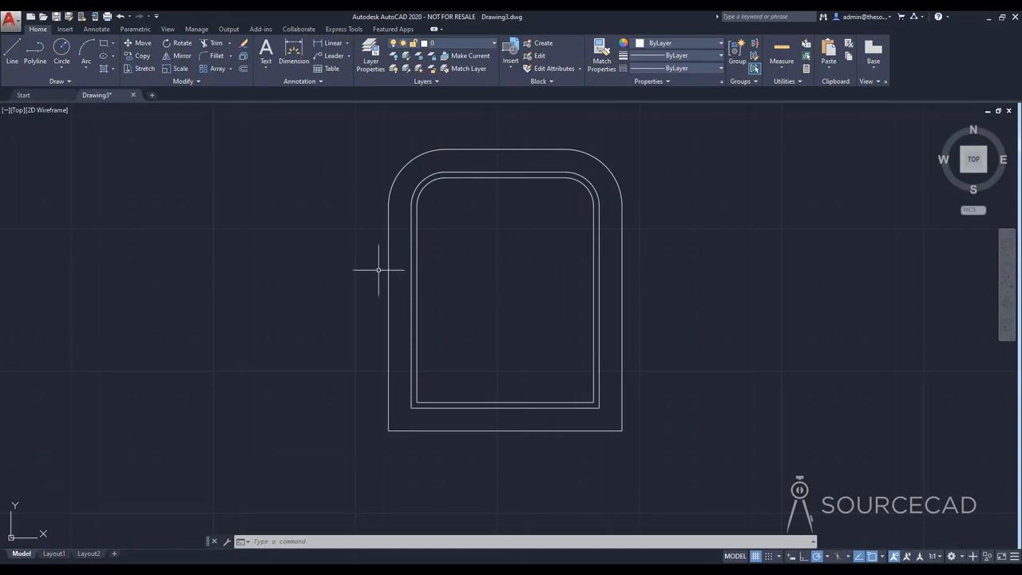
Step: Draw a line from the outer border's lower-left corner to a point below it, undoing the extra segment to the lower-right corner
{"action": "left_click", "coordinate": [12, 52]}
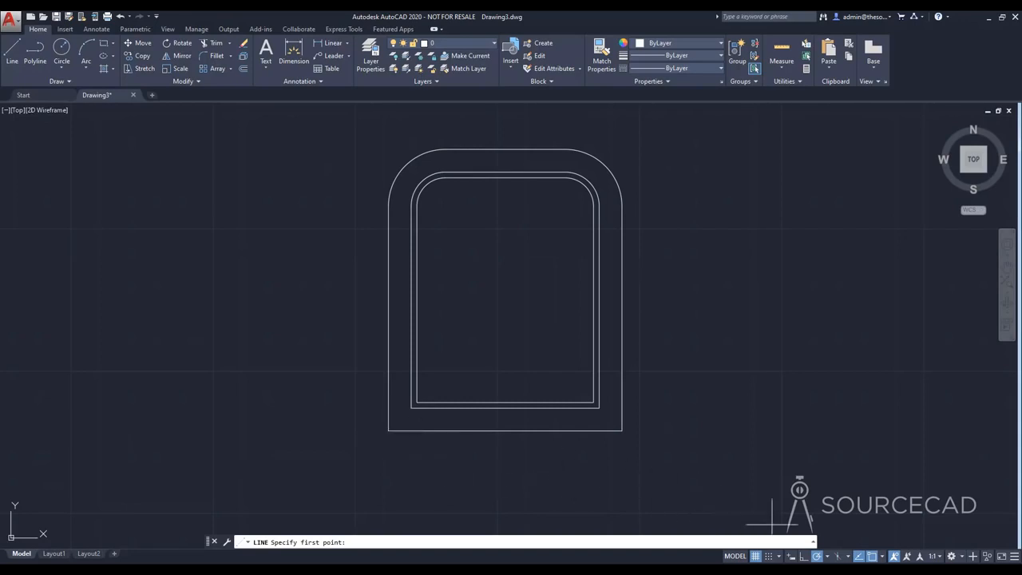
{"action": "left_click", "coordinate": [883, 556]}
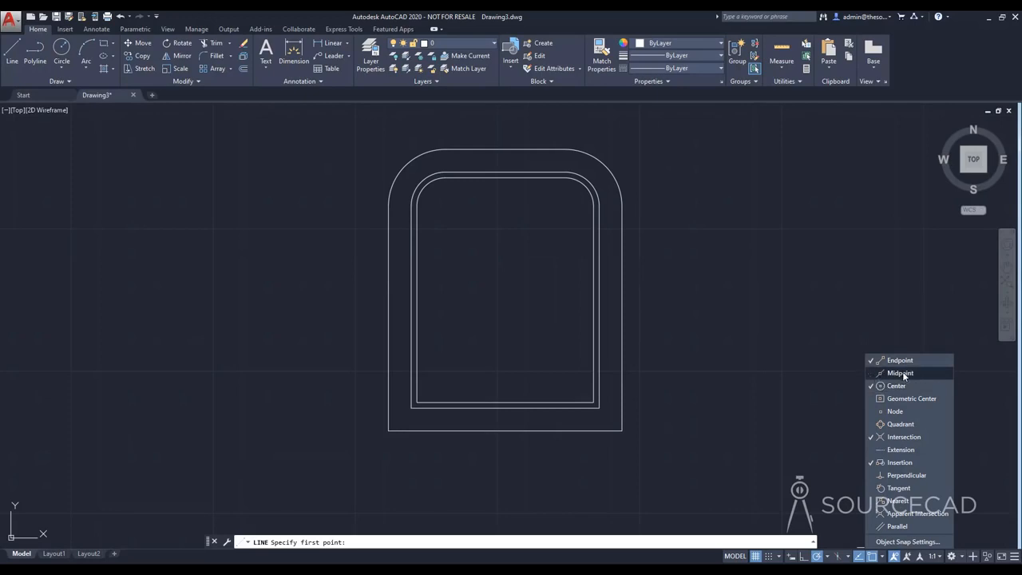
{"action": "left_click", "coordinate": [902, 371]}
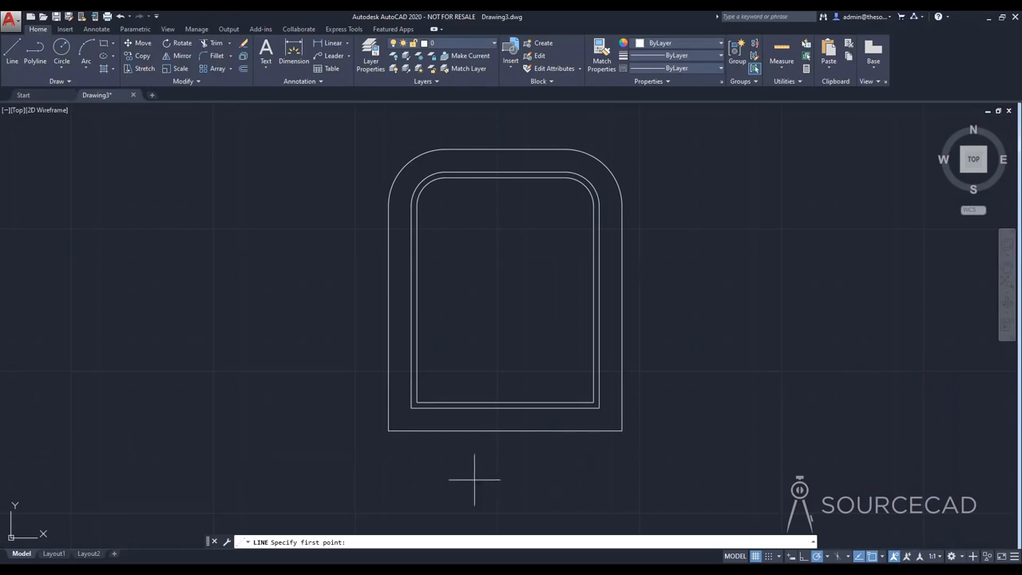
{"action": "left_click", "coordinate": [389, 430]}
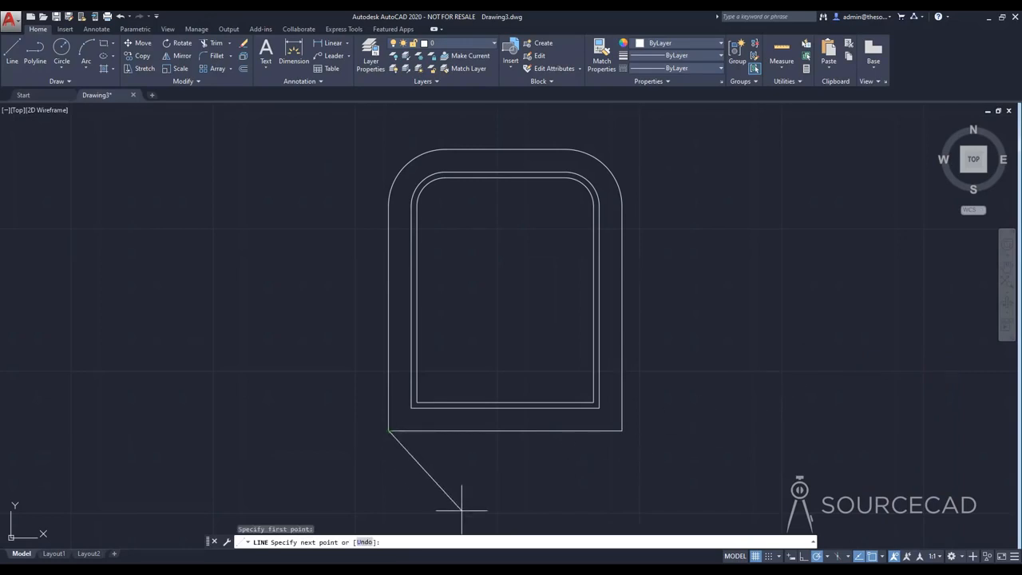
{"action": "left_click", "coordinate": [462, 508]}
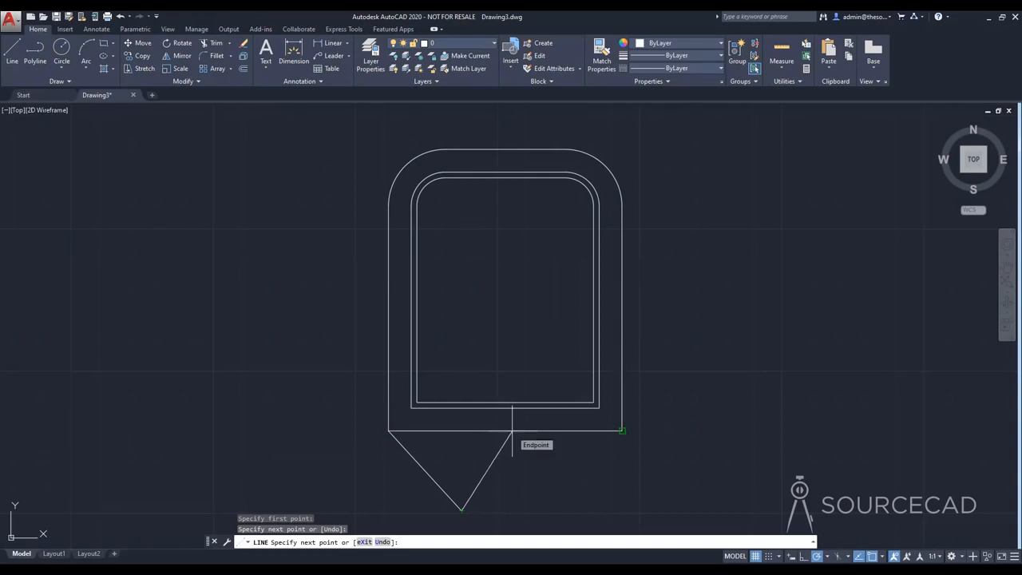
{"action": "left_click", "coordinate": [512, 431]}
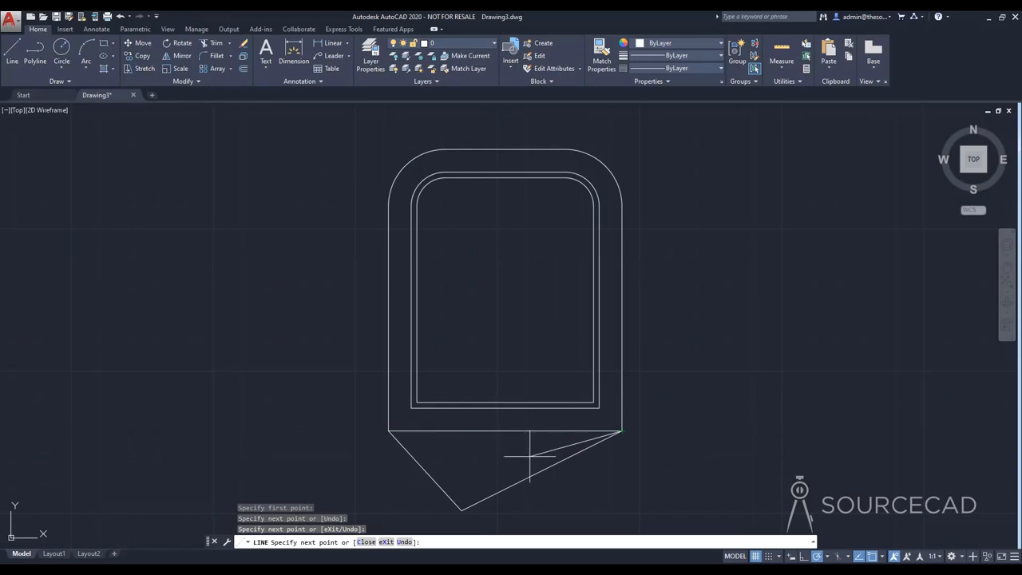
{"action": "key", "text": "ctrl+z"}
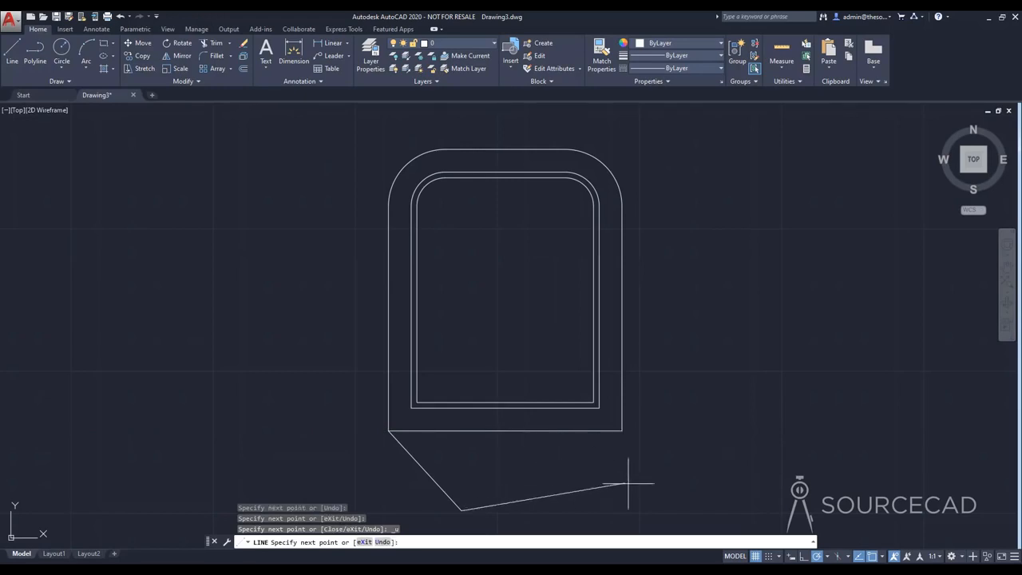
Step: Enable the Midpoint snap and continue the line through the bottom edge's midpoint and a point below, up to the lower-right corner
{"action": "left_click", "coordinate": [884, 558]}
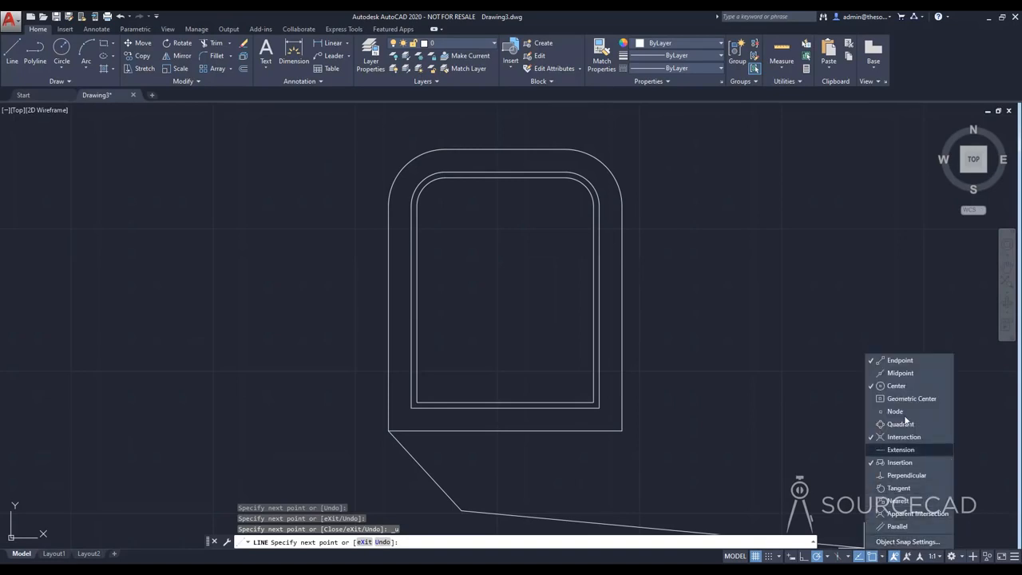
{"action": "left_click", "coordinate": [898, 373]}
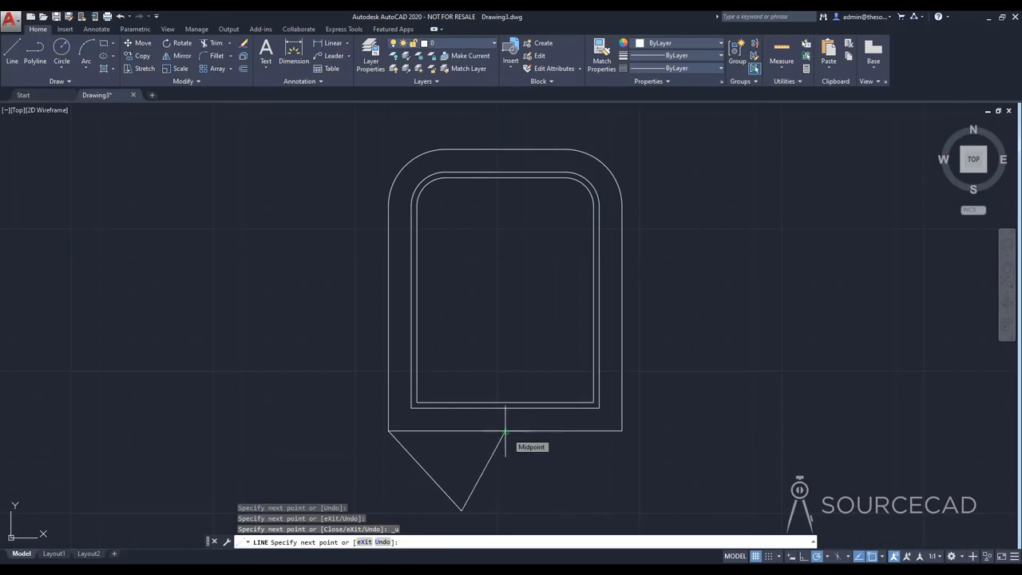
{"action": "left_click", "coordinate": [505, 432]}
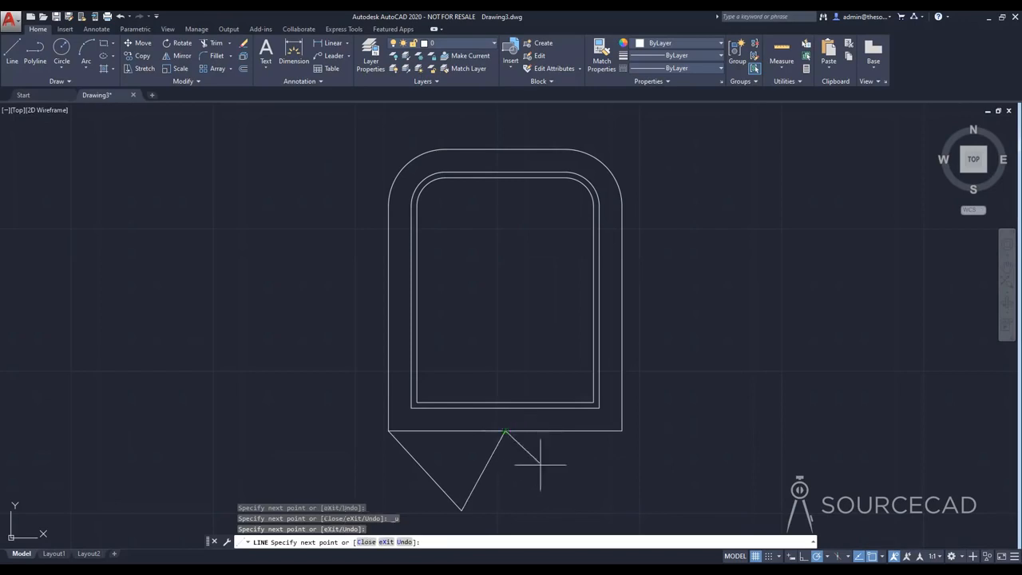
{"action": "left_click", "coordinate": [563, 501]}
{"action": "left_click", "coordinate": [622, 432]}
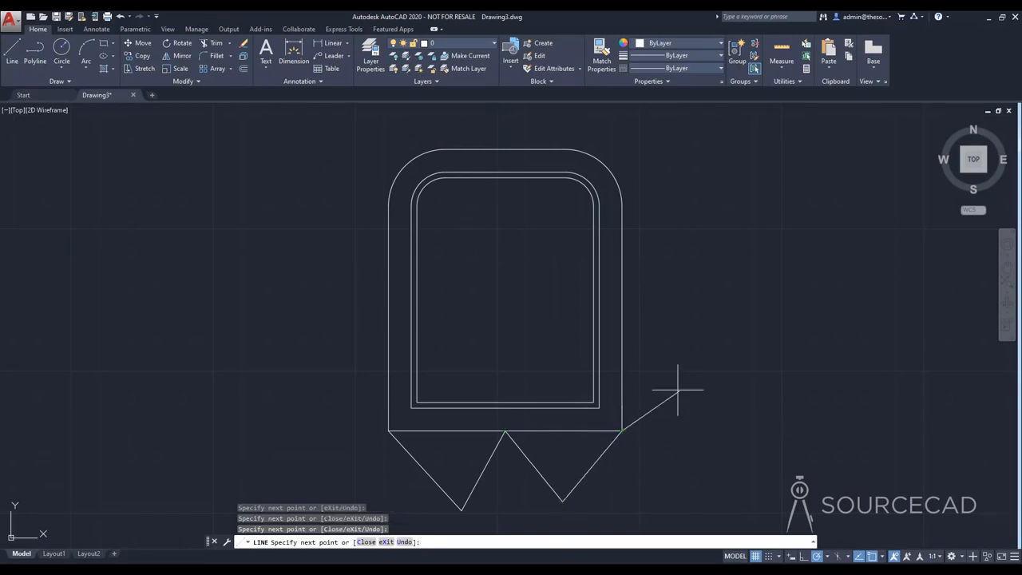
Step: Continue the line with three freehand segments, out to the right and back across the outlines, ending just outside the left edge
{"action": "left_click", "coordinate": [691, 293]}
{"action": "left_click", "coordinate": [532, 259]}
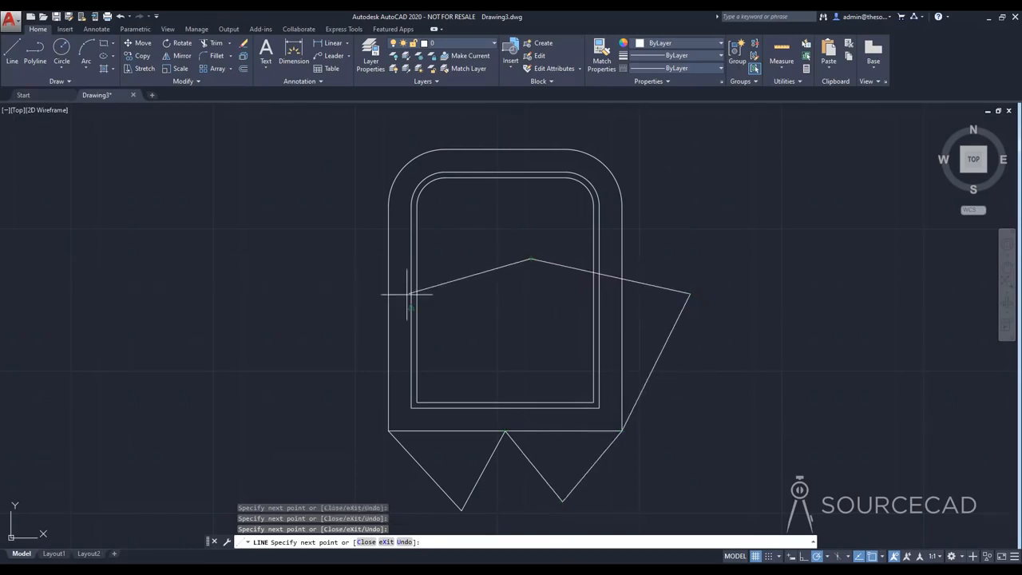
{"action": "left_click", "coordinate": [362, 319]}
{"action": "key", "text": "Escape"}
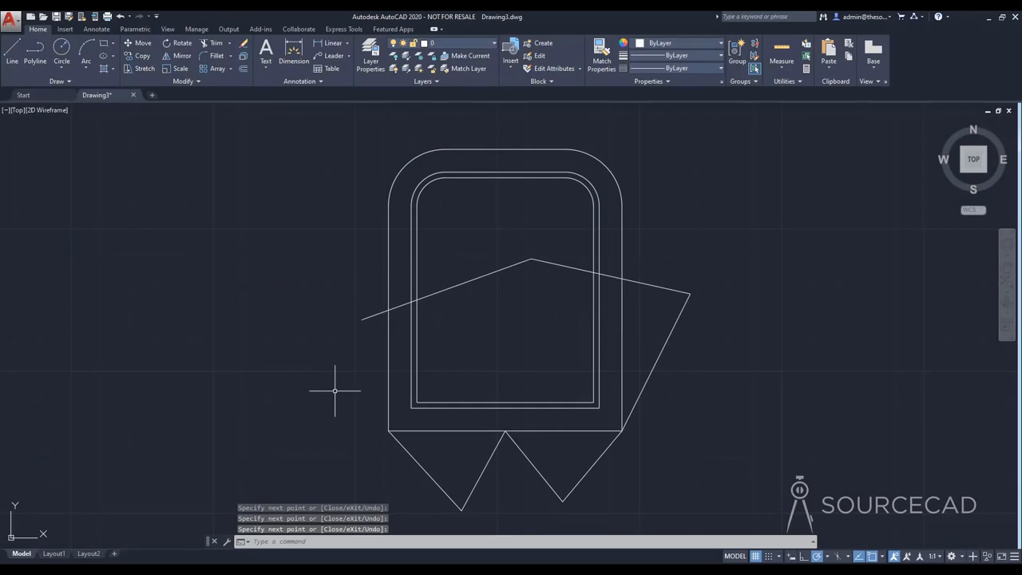
Step: Draw a line from the upper-left fillet's center to a point inside, ending where the sloped line crosses the innermost outline's left side
{"action": "left_click", "coordinate": [12, 52]}
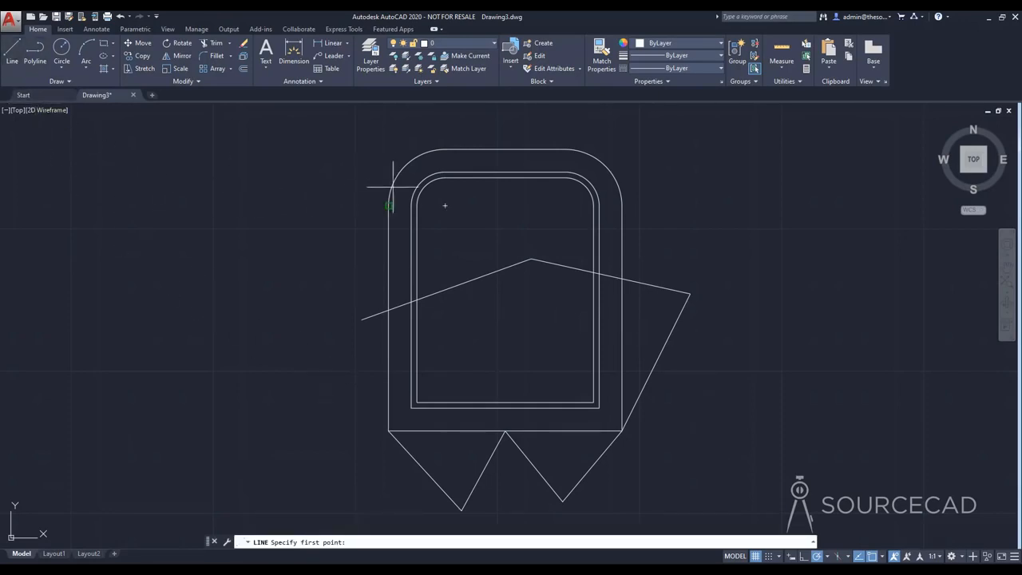
{"action": "left_click", "coordinate": [446, 206]}
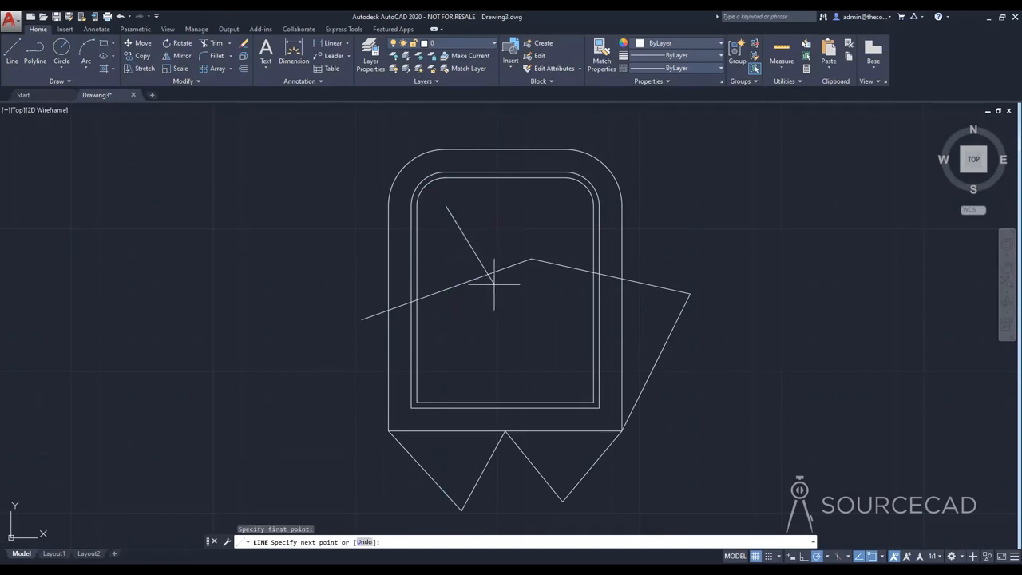
{"action": "left_click", "coordinate": [507, 311]}
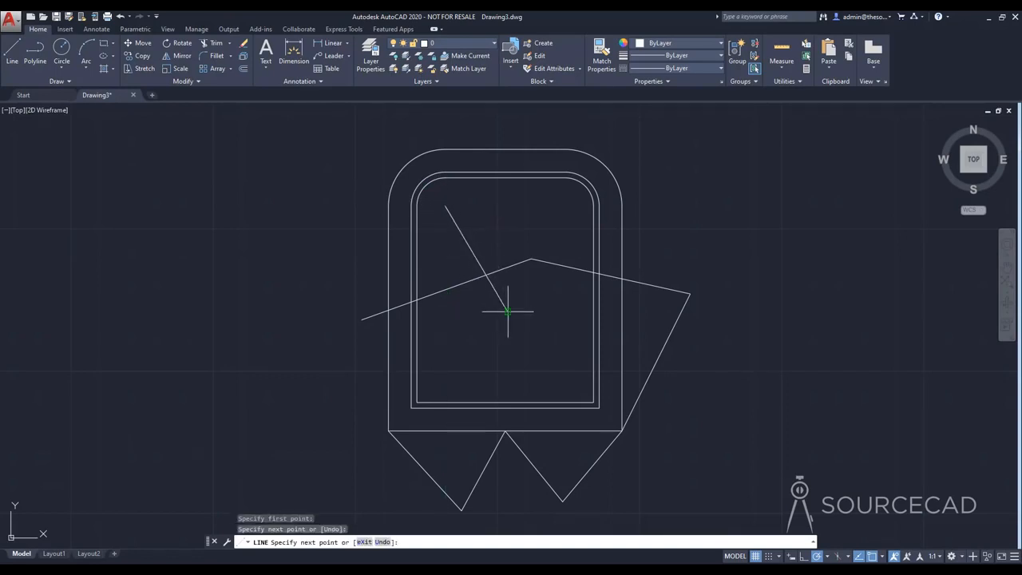
{"action": "left_click", "coordinate": [417, 301]}
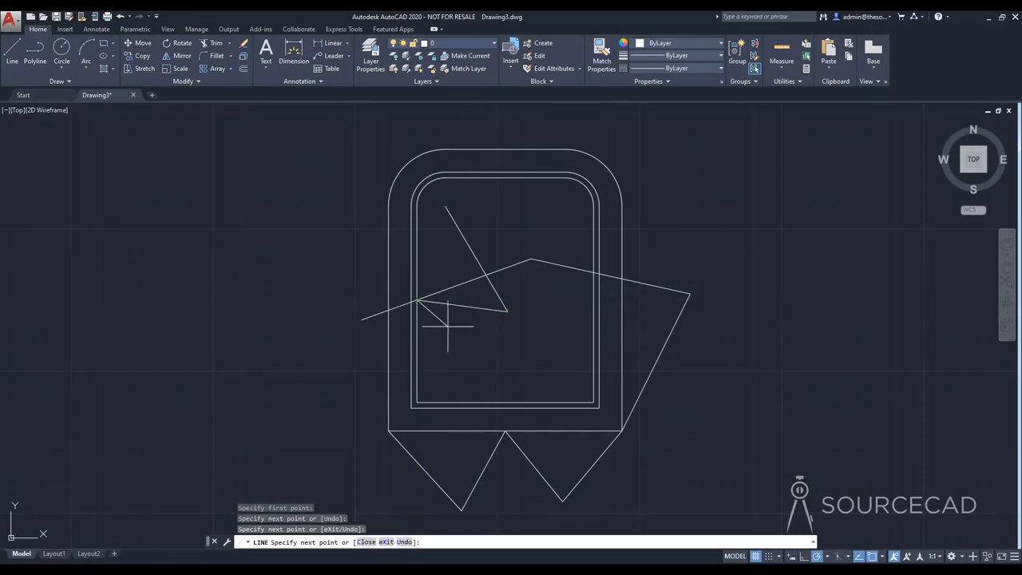
{"action": "key", "text": "Escape"}
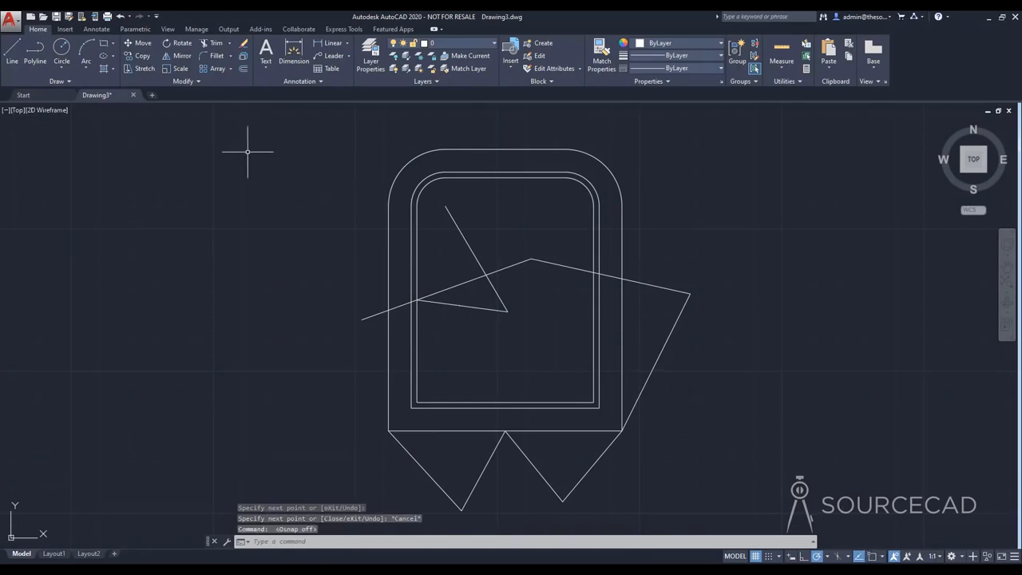
Step: Turn object snap back on during the Line command and check its snap markers on the outlines without drawing anything
{"action": "left_click", "coordinate": [12, 51]}
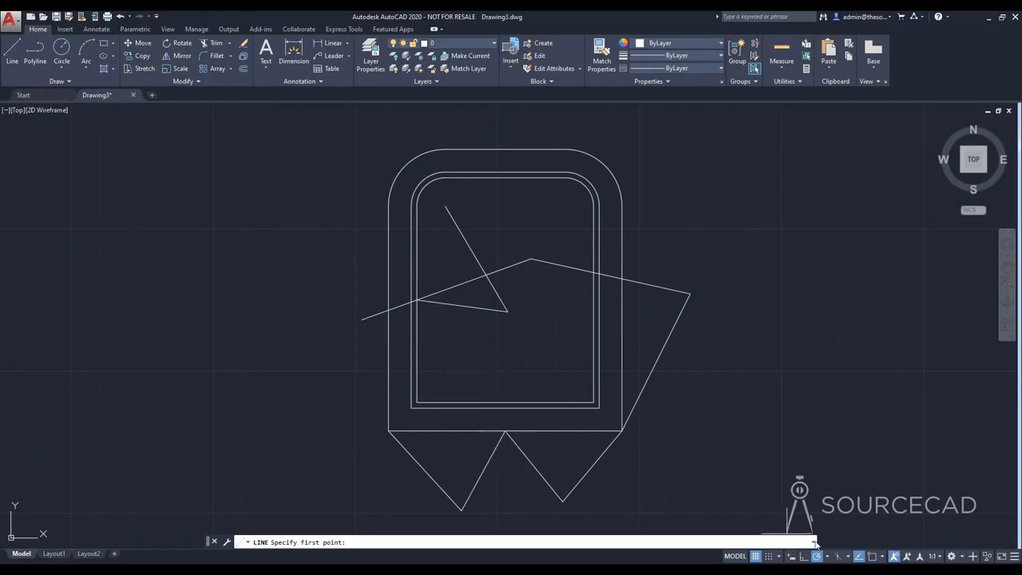
{"action": "left_click", "coordinate": [872, 556]}
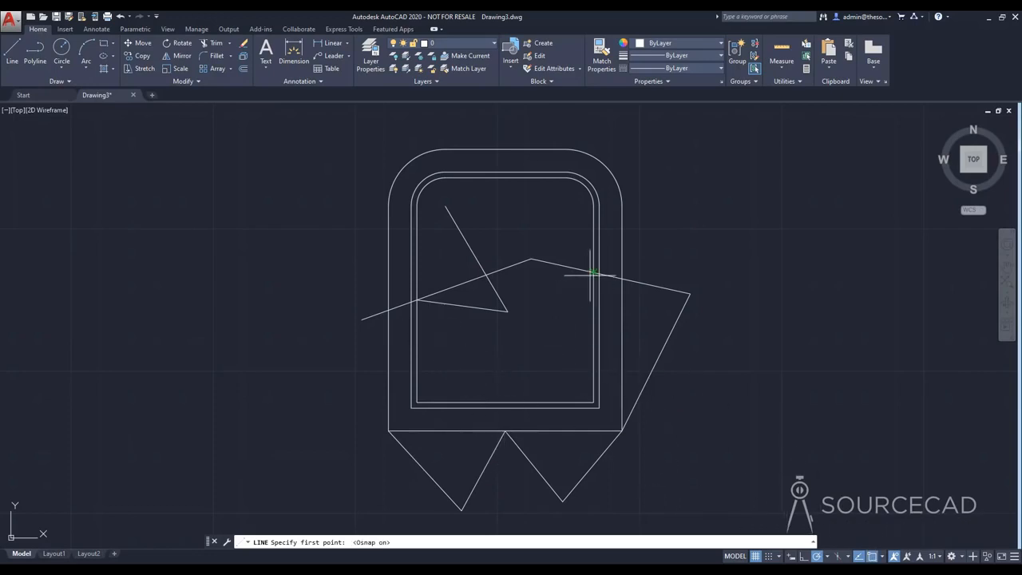
{"action": "key", "text": "Escape"}
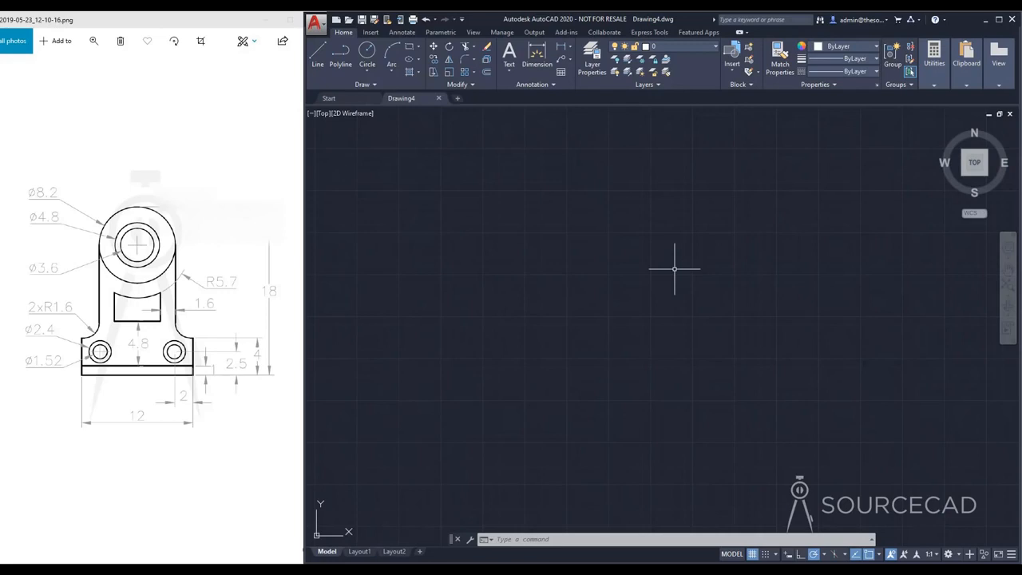
Step: Draw a vertical line 18 units long upward from a point near the middle of the empty Drawing4
{"action": "left_click", "coordinate": [319, 59]}
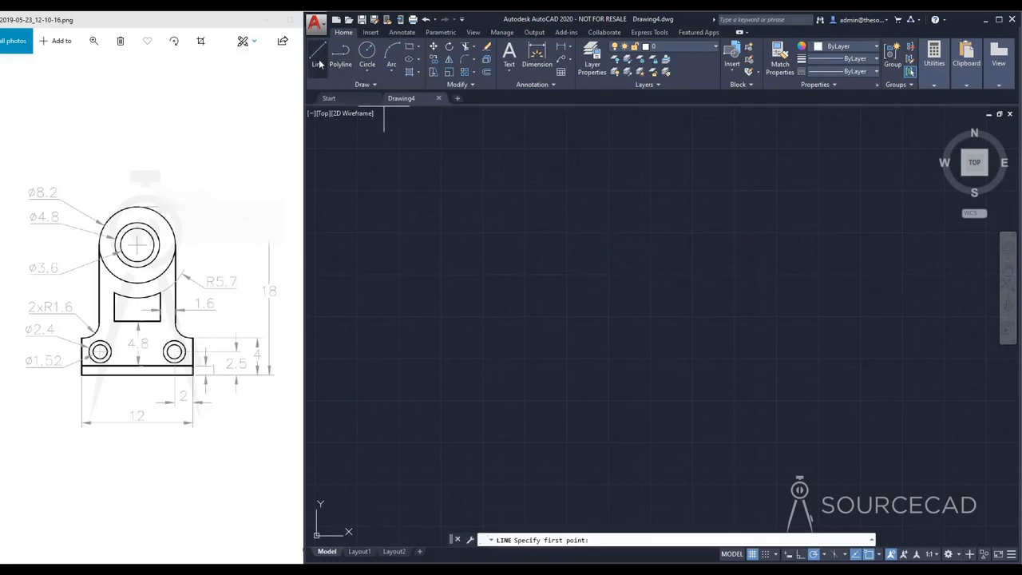
{"action": "left_click", "coordinate": [612, 384]}
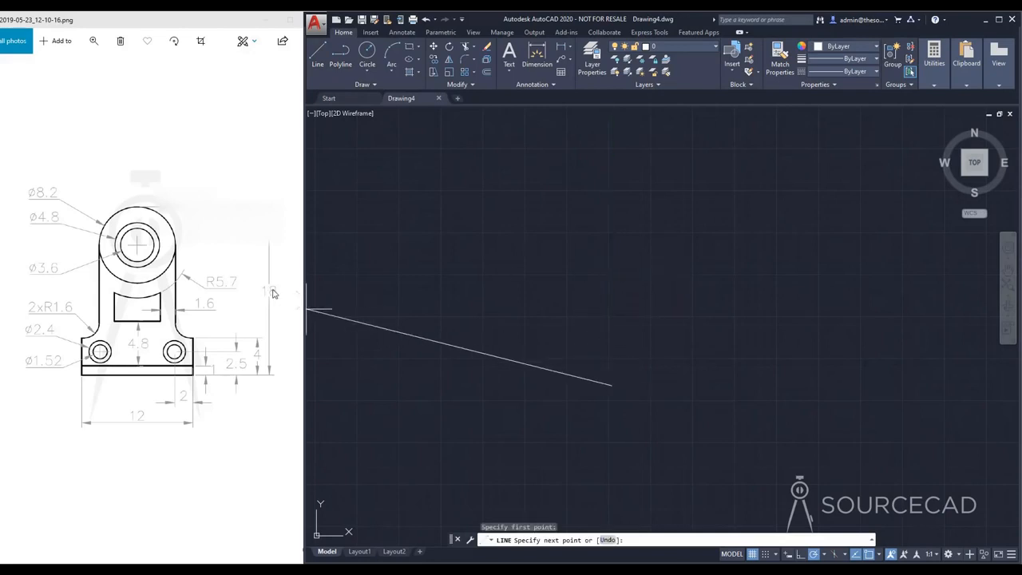
{"action": "type", "text": "18"}
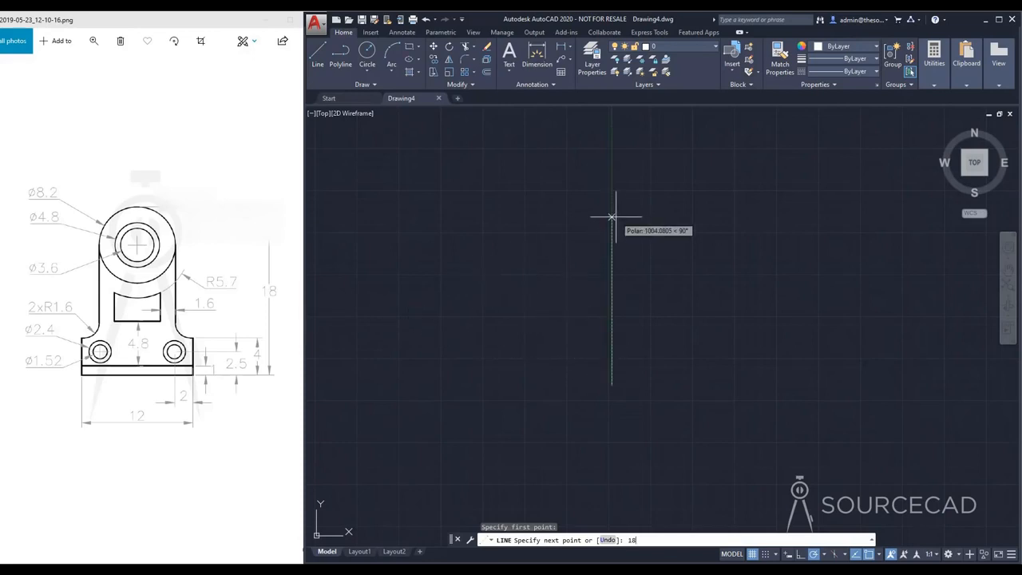
{"action": "key", "text": "Return"}
{"action": "key", "text": "Return"}
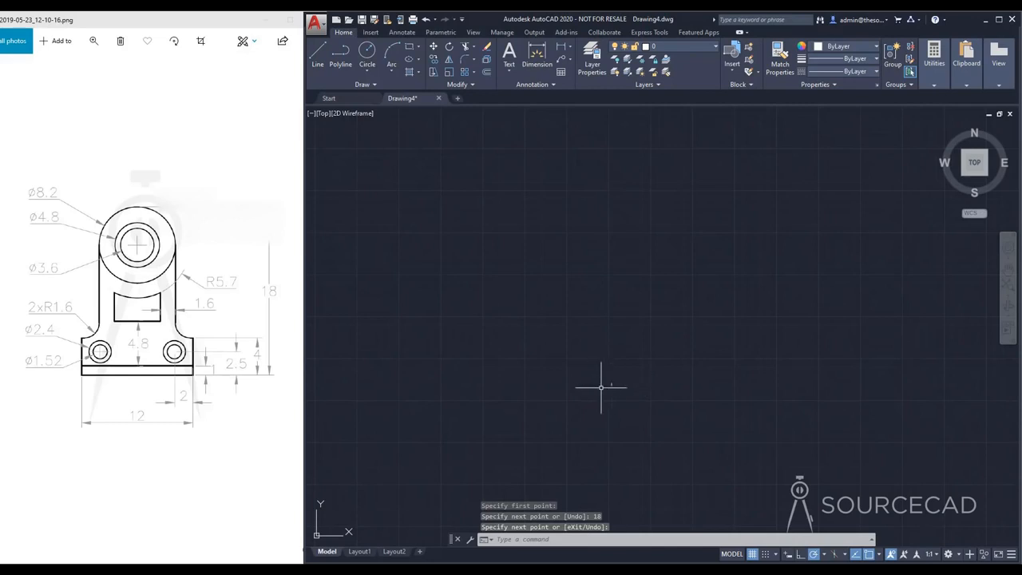
{"action": "scroll", "coordinate": [614, 381], "scroll_direction": "up", "scroll_amount": 12}
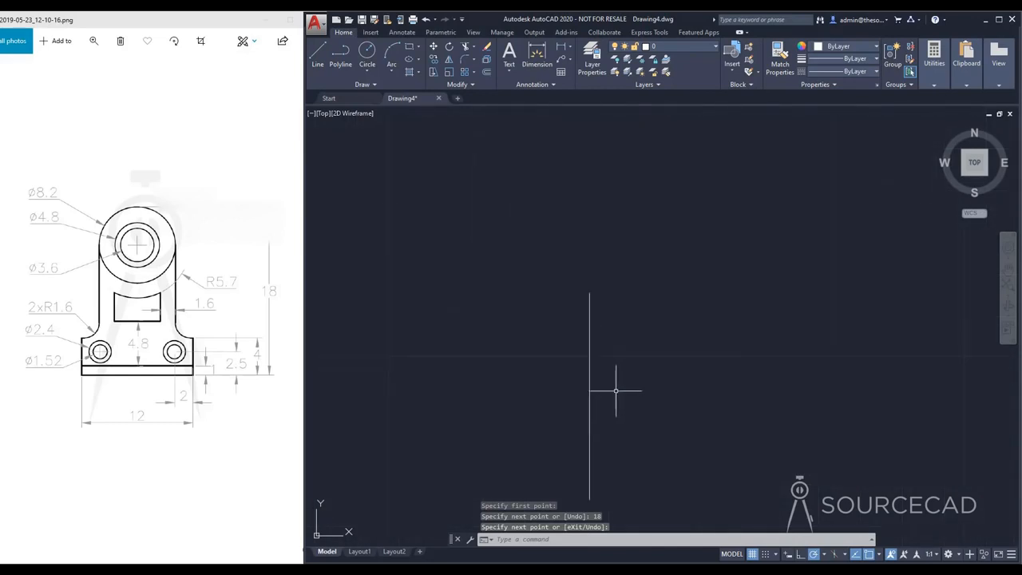
{"action": "middle_click_drag", "start_coordinate": [645, 410], "coordinate": [718, 336]}
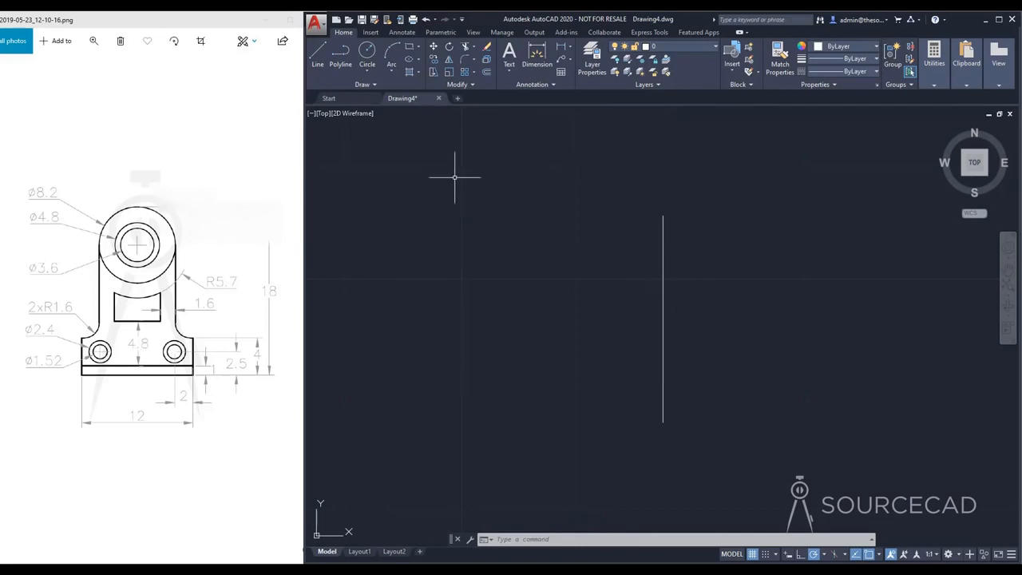
Step: Draw a circle with a diameter of 8.2 centered on the vertical line's upper endpoint
{"action": "left_click", "coordinate": [366, 53]}
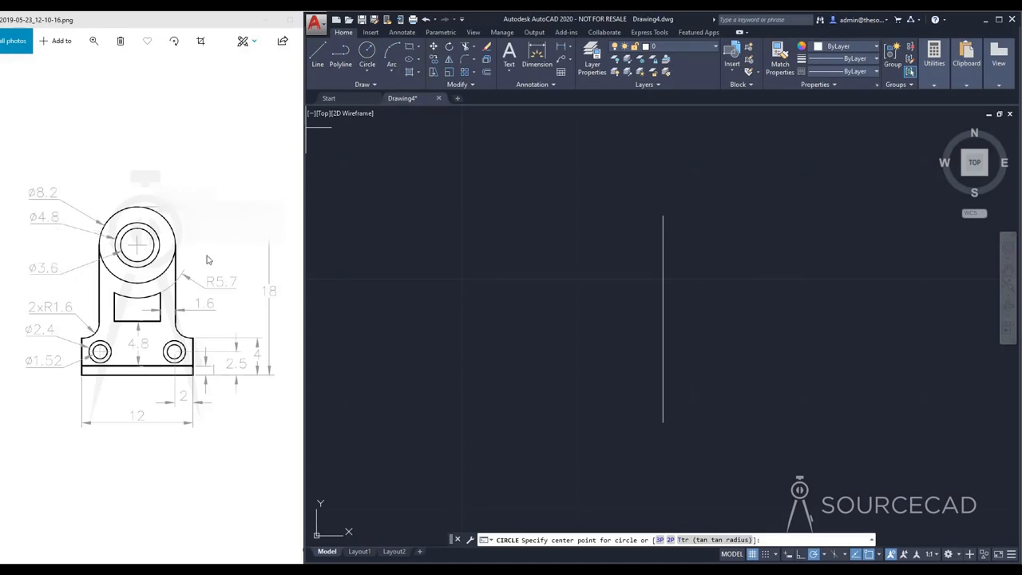
{"action": "left_click", "coordinate": [663, 216]}
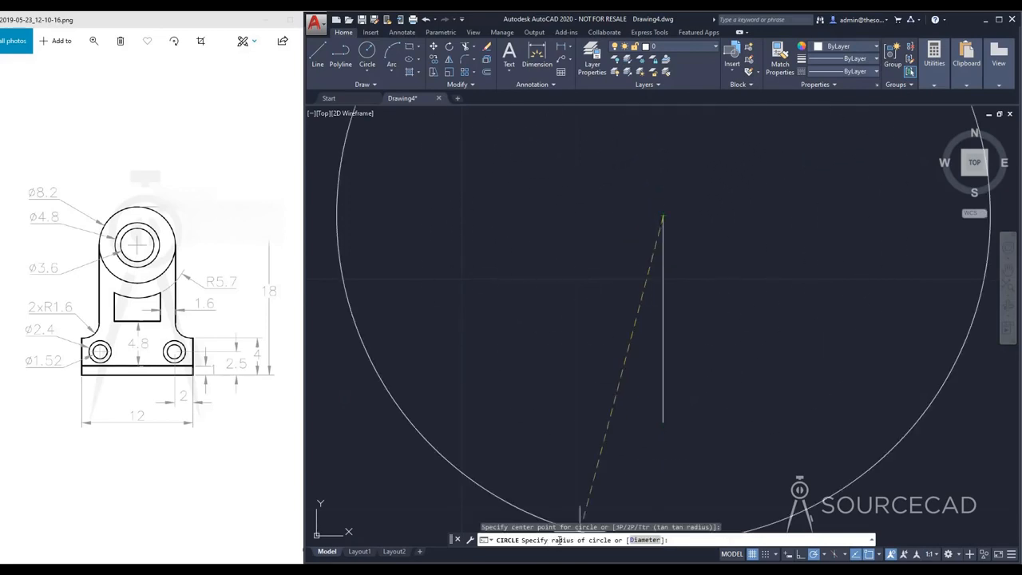
{"action": "left_click", "coordinate": [644, 540]}
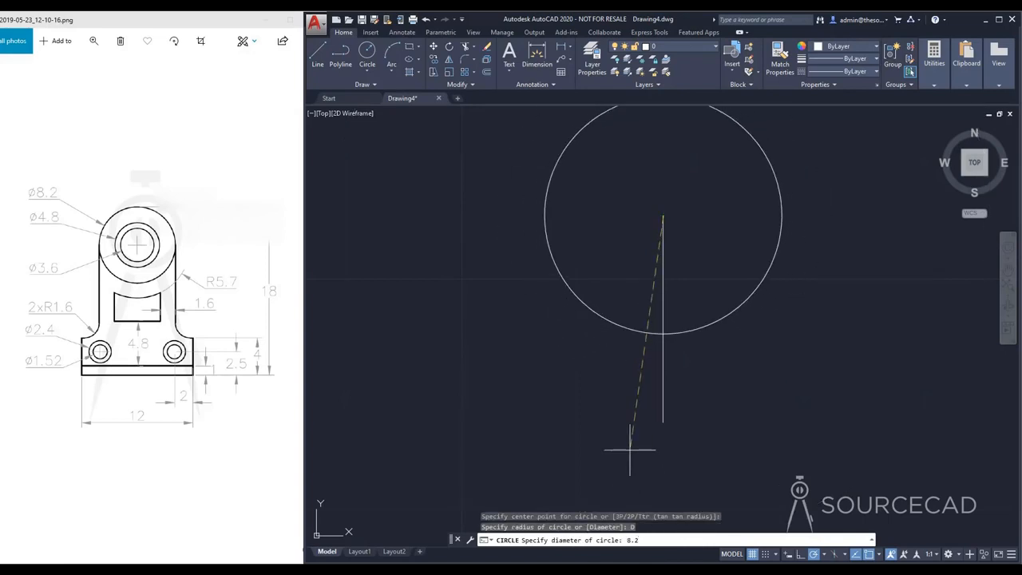
{"action": "key", "text": "Return"}
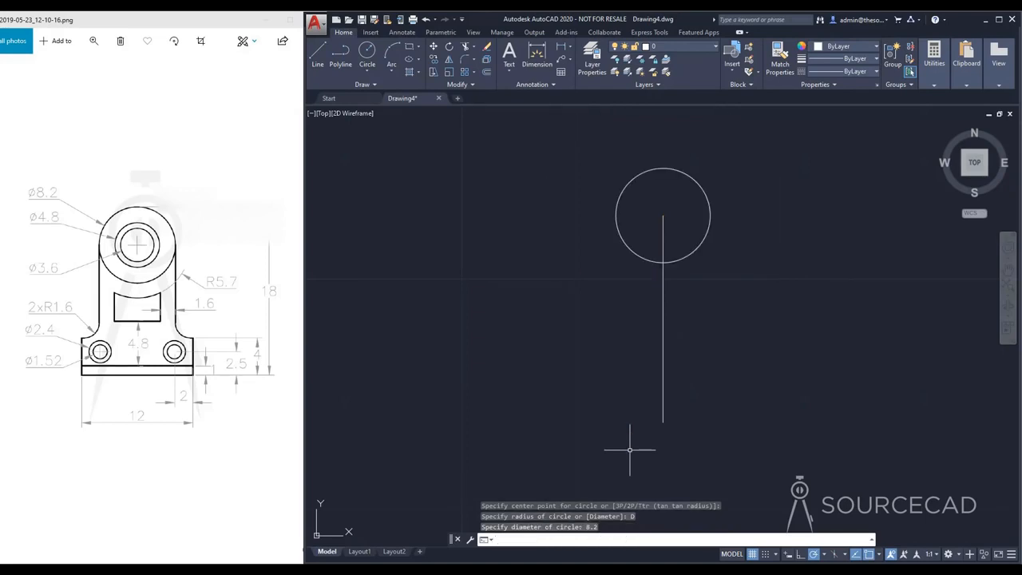
Step: Draw a concentric circle with a diameter of 4.8 inside the first circle, centered on the line's upper endpoint
{"action": "key", "text": "Return"}
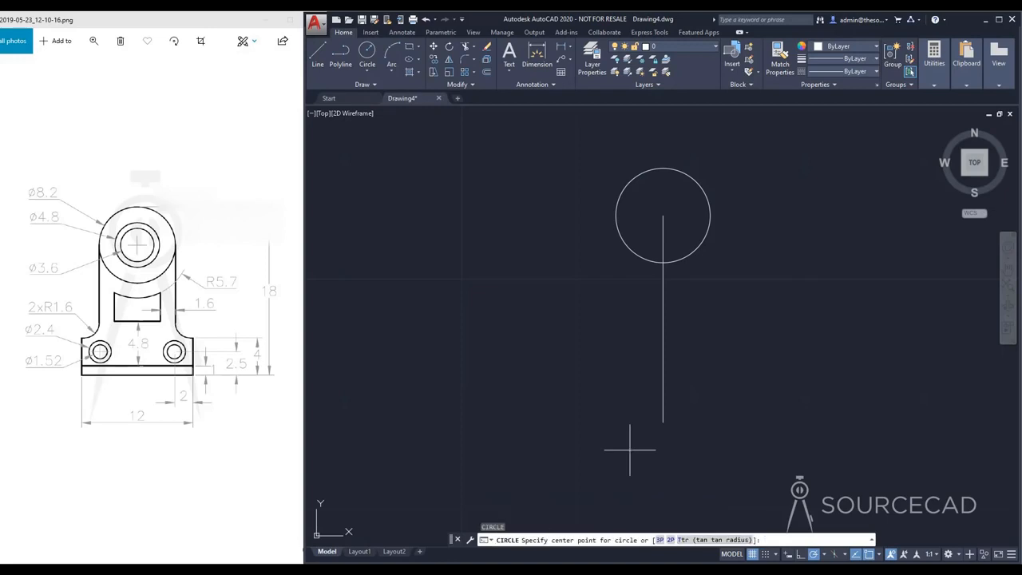
{"action": "left_click", "coordinate": [663, 214]}
{"action": "type", "text": "D"}
{"action": "key", "text": "Return"}
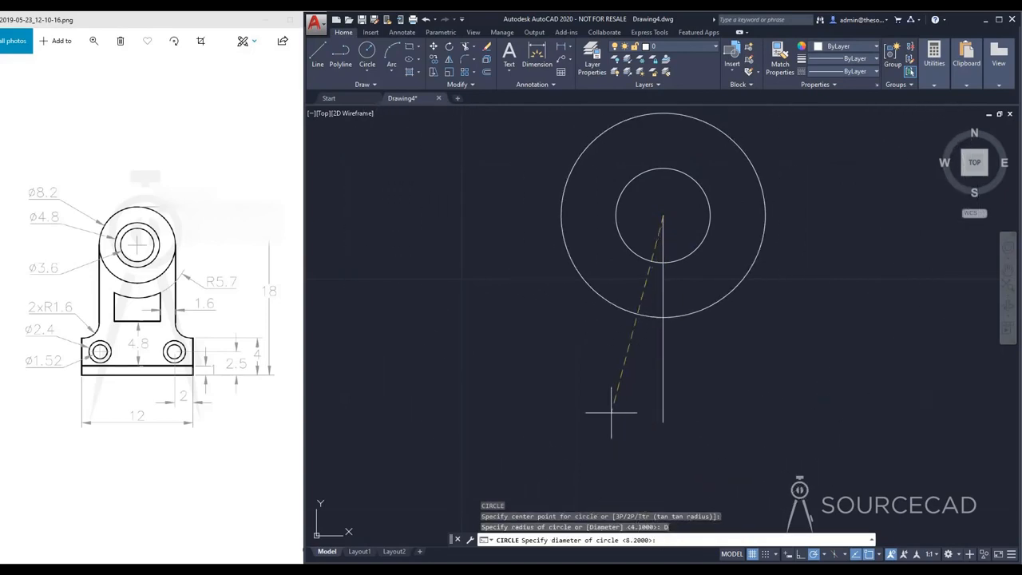
{"action": "type", "text": "4.8"}
{"action": "key", "text": "Return"}
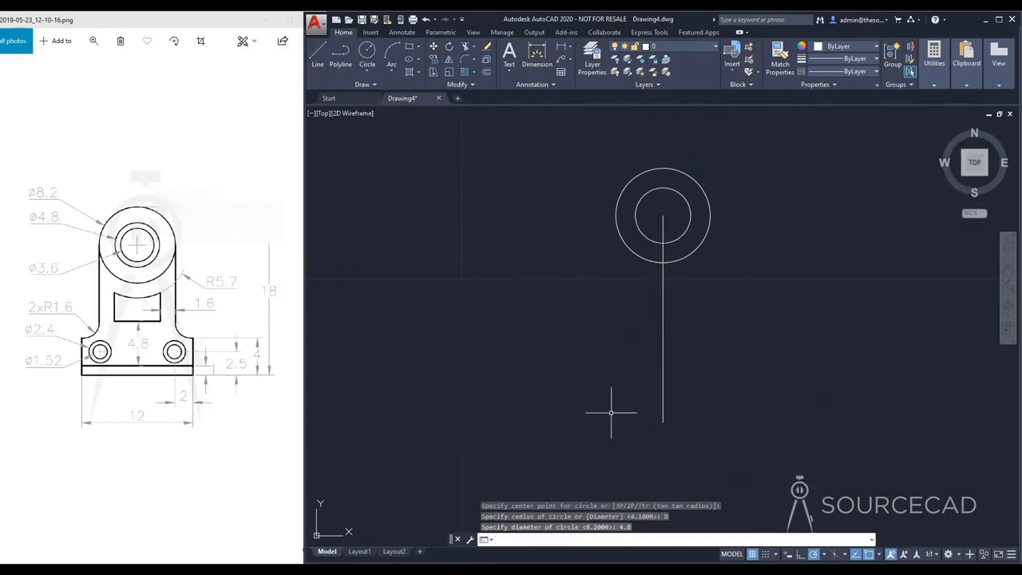
Step: Draw a third concentric circle with a diameter of 3.6 centered on the vertical line's upper endpoint
{"action": "key", "text": "Return"}
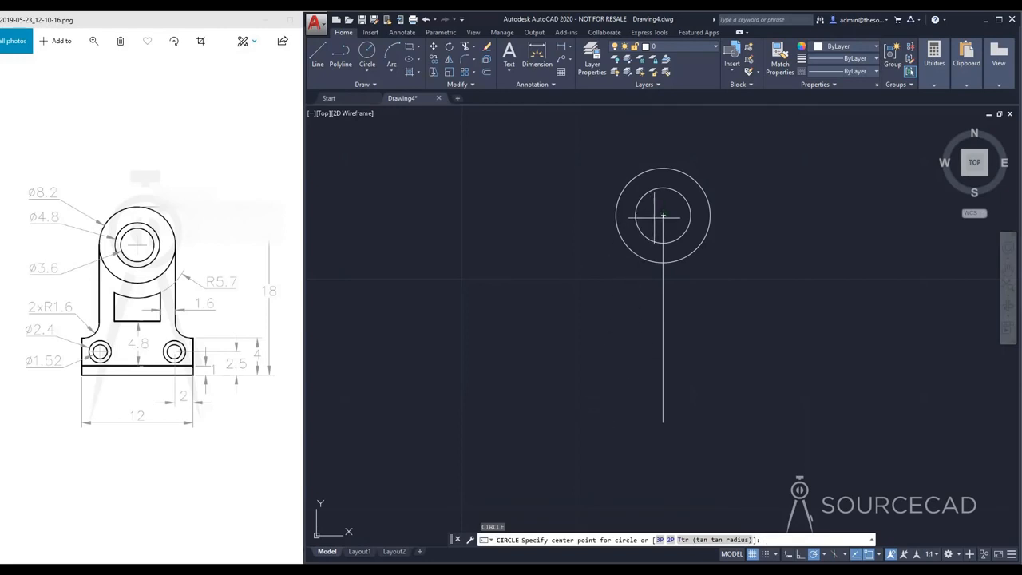
{"action": "left_click", "coordinate": [663, 216]}
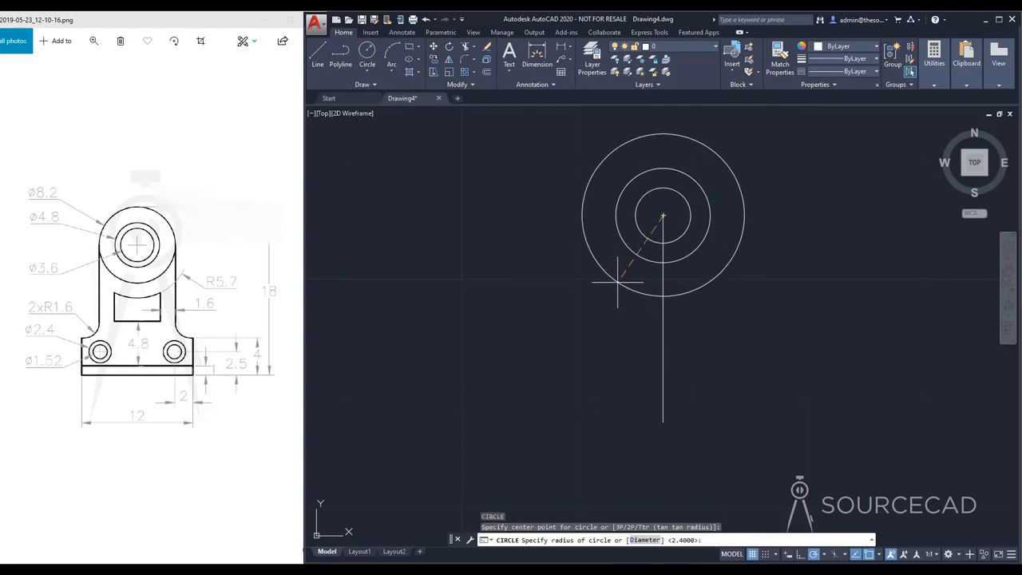
{"action": "type", "text": "D"}
{"action": "key", "text": "Return"}
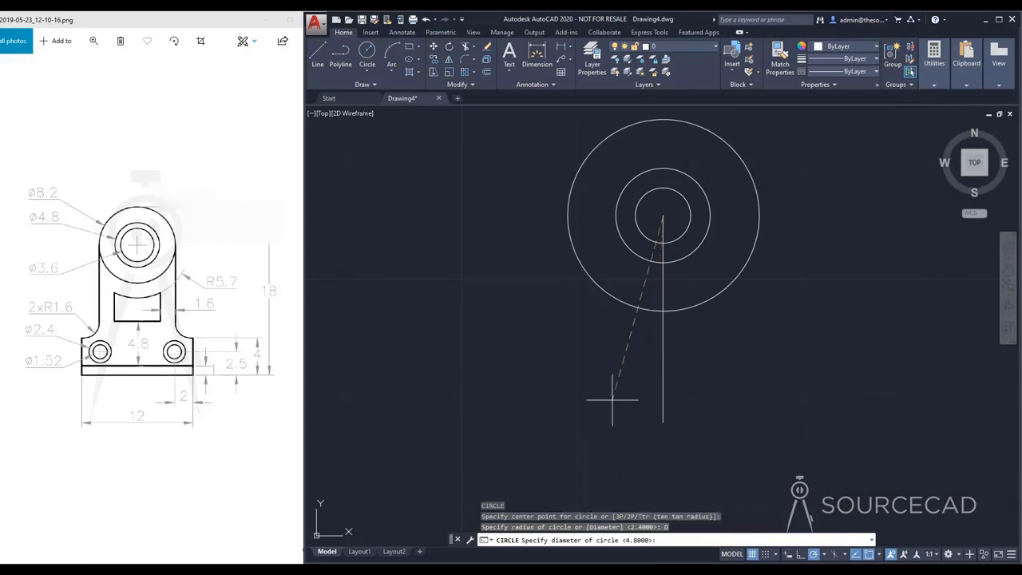
{"action": "type", "text": "3.6"}
{"action": "key", "text": "Return"}
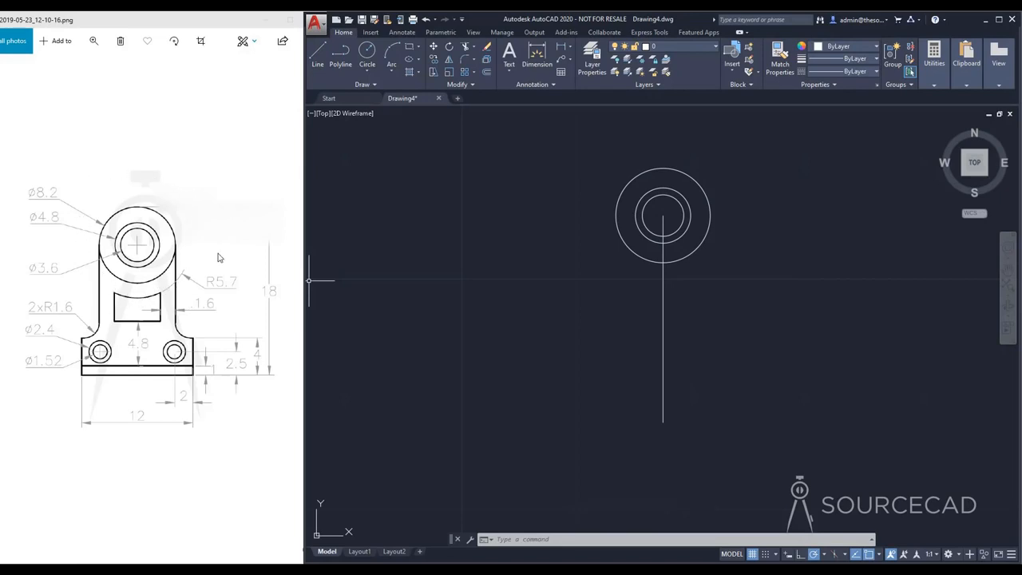
Step: Draw a concentric circle with a radius of 5.7 around the existing circles, centered on the vertical line's upper endpoint
{"action": "left_click", "coordinate": [367, 54]}
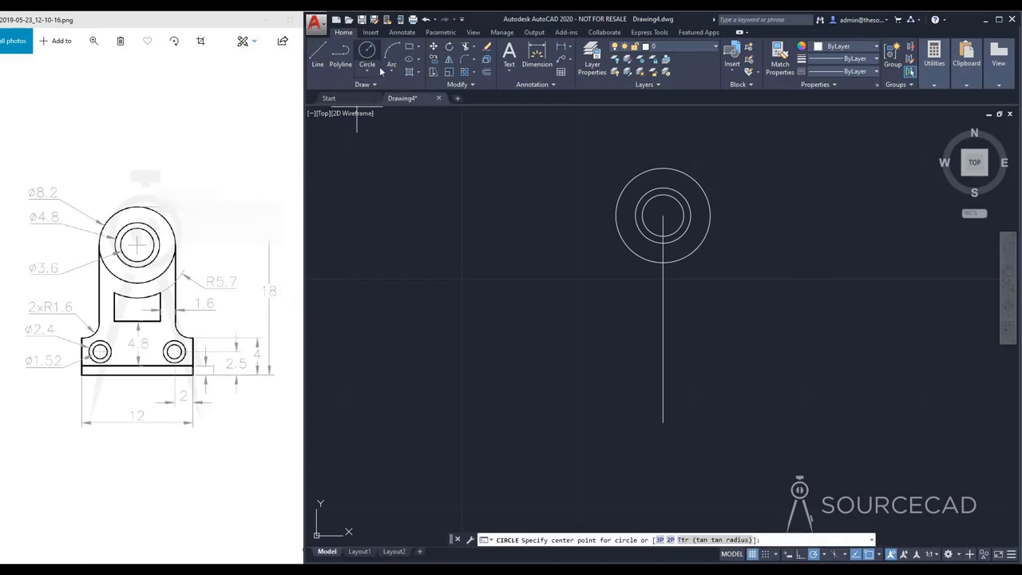
{"action": "left_click", "coordinate": [663, 215]}
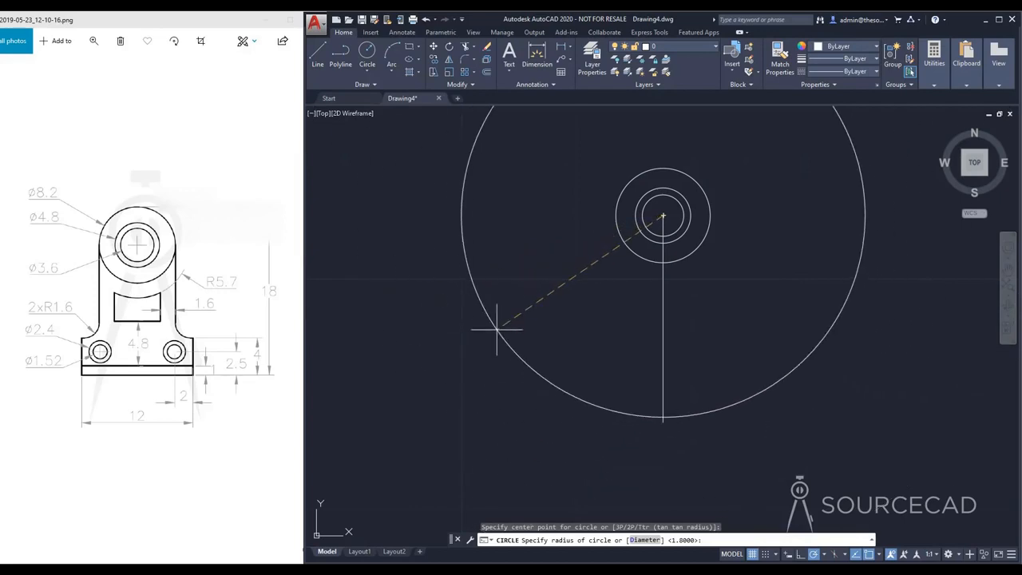
{"action": "key", "text": "Return"}
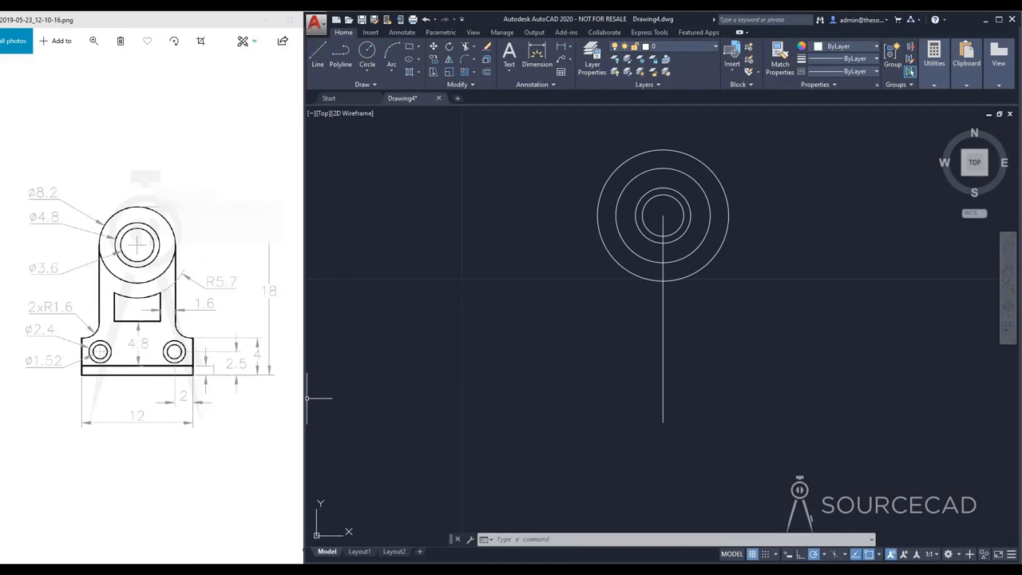
Step: Offset the vertical center line by 6 to both its left and right sides
{"action": "left_click", "coordinate": [487, 72]}
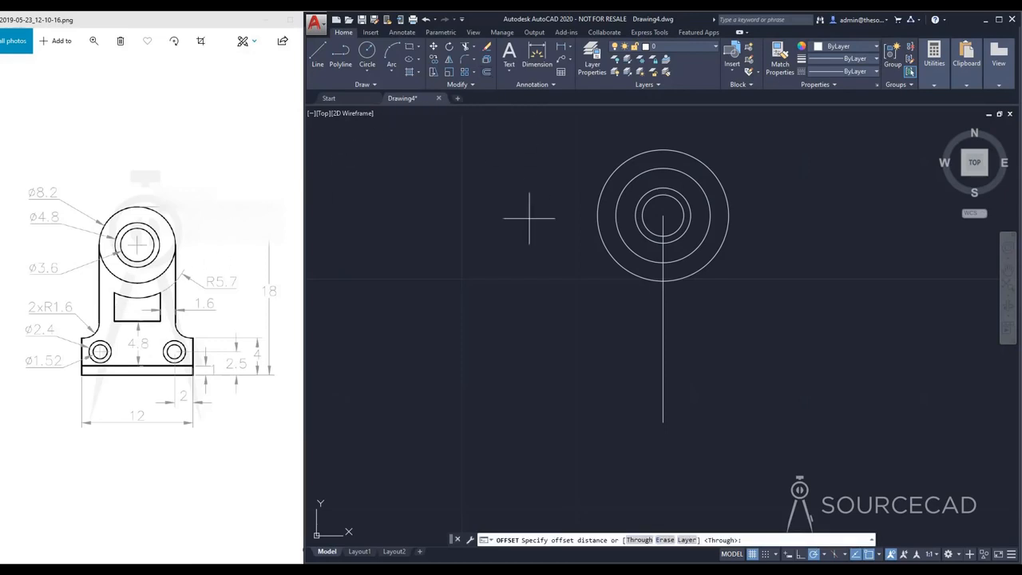
{"action": "key", "text": "Return"}
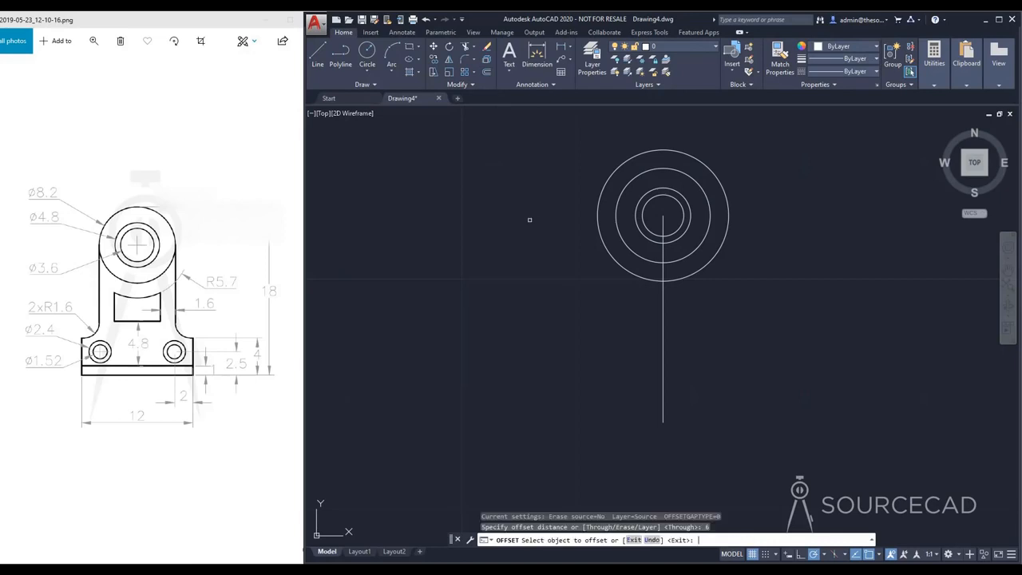
{"action": "left_click", "coordinate": [663, 338]}
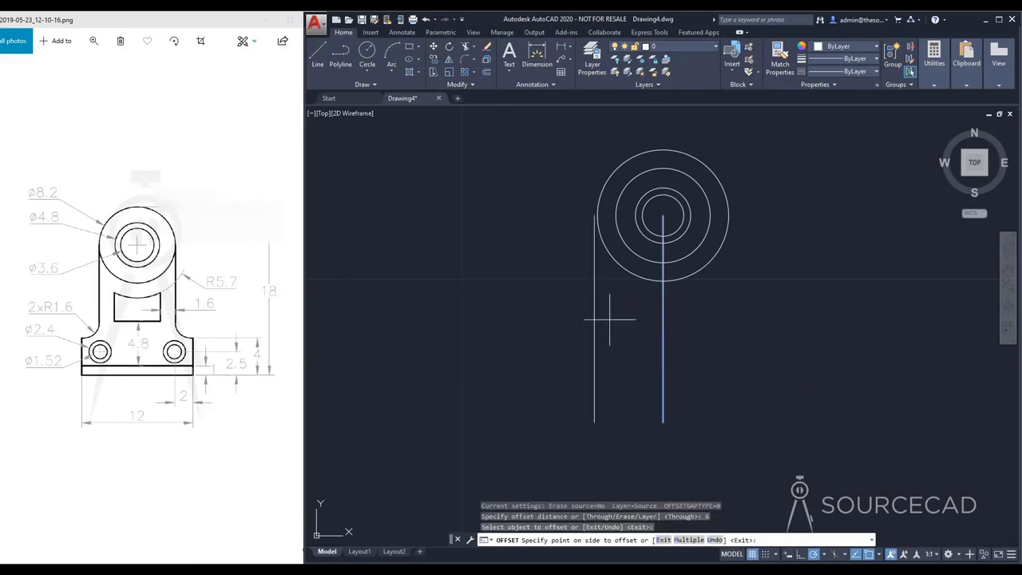
{"action": "left_click", "coordinate": [518, 325]}
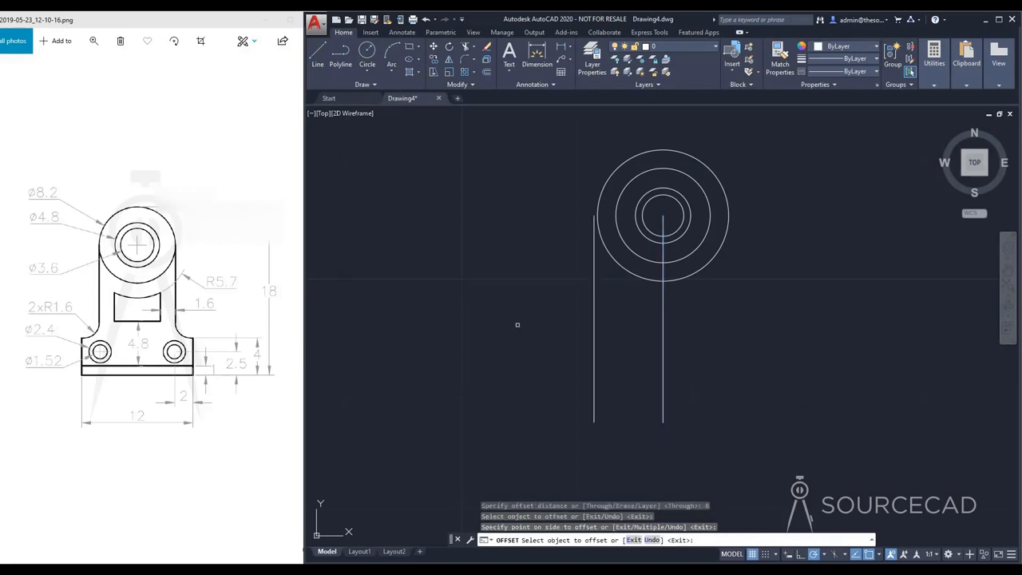
{"action": "left_click", "coordinate": [664, 331]}
{"action": "left_click", "coordinate": [773, 332]}
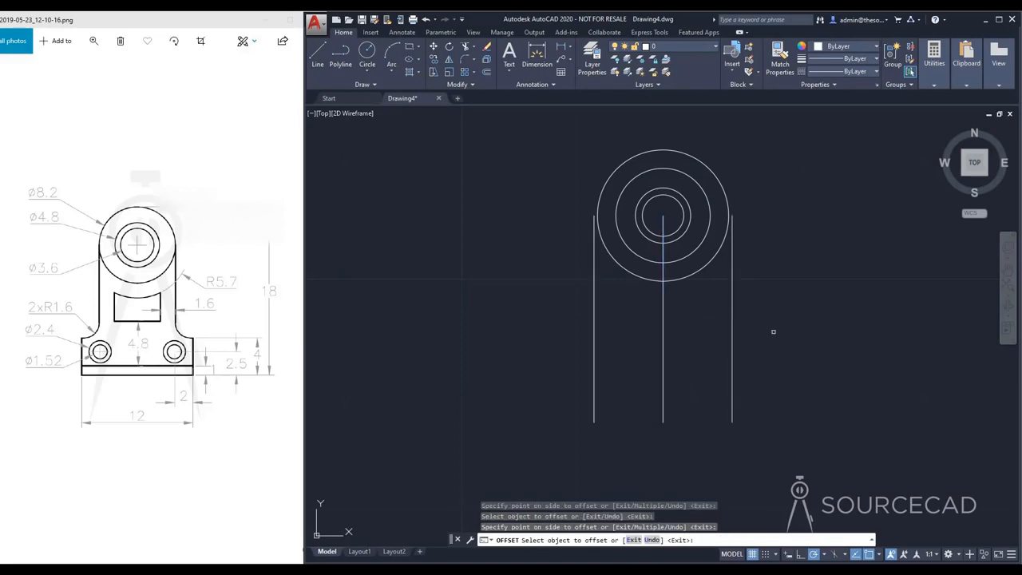
{"action": "key", "text": "Escape"}
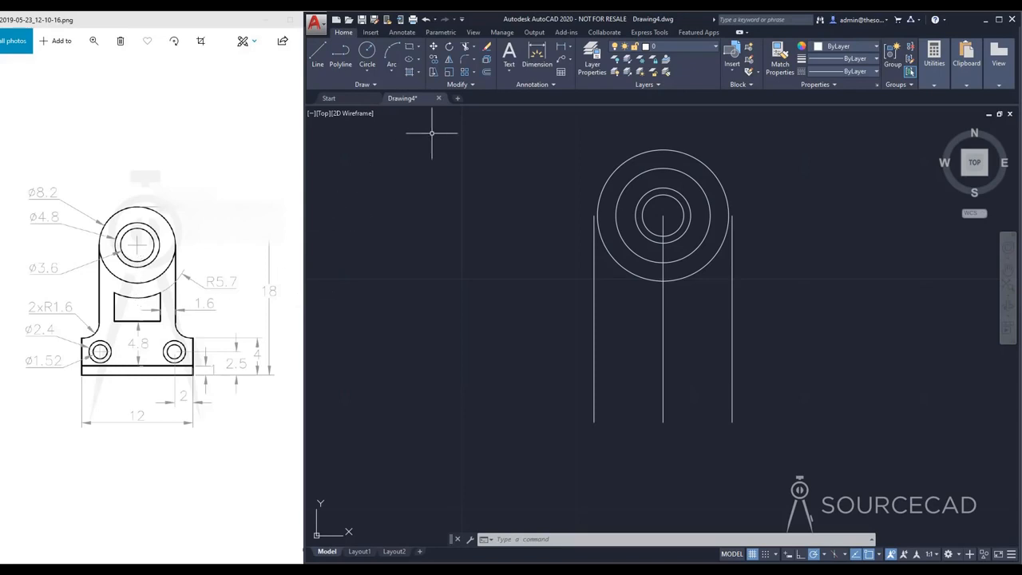
Step: Offset the vertical center line by 4.1 to both sides, tangent to the 8.2 diameter circle
{"action": "left_click", "coordinate": [486, 72]}
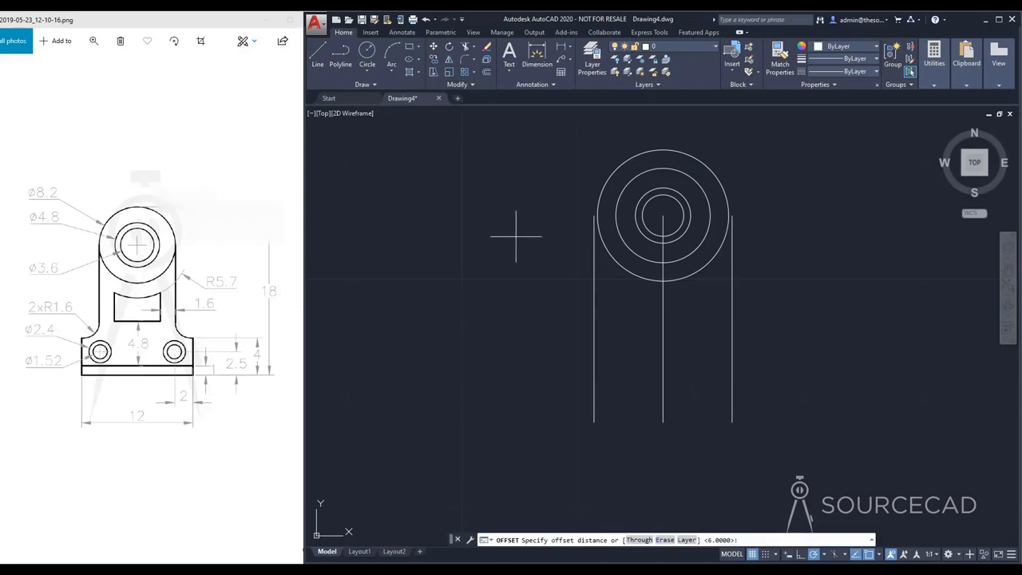
{"action": "key", "text": "Return"}
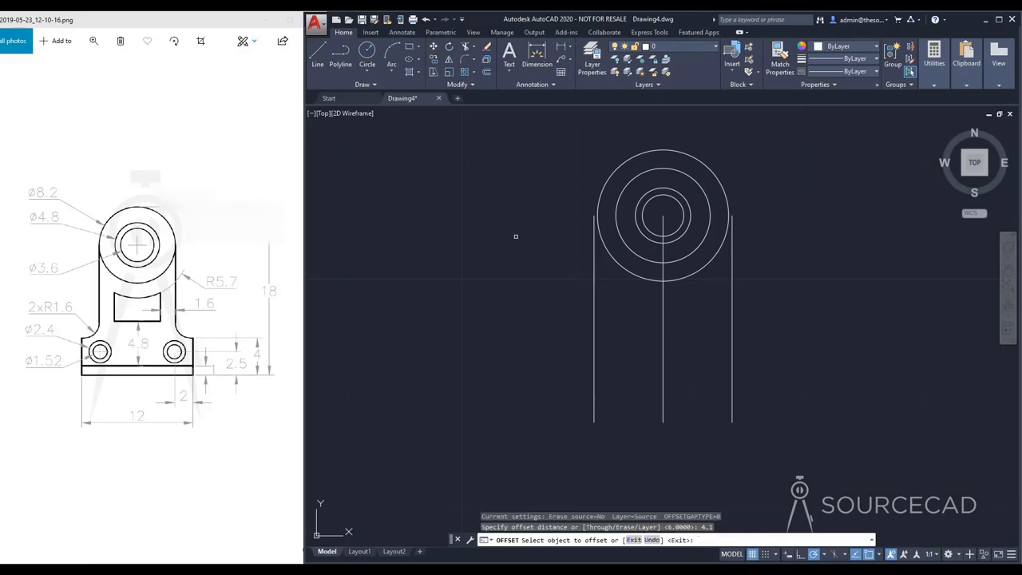
{"action": "left_click", "coordinate": [663, 336]}
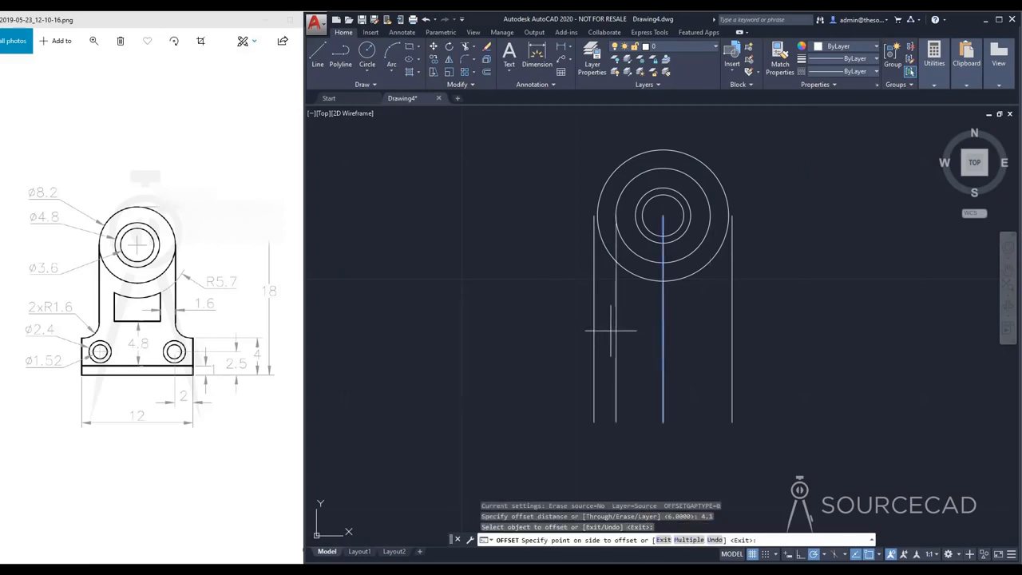
{"action": "left_click", "coordinate": [611, 332]}
{"action": "left_click", "coordinate": [664, 326]}
{"action": "left_click", "coordinate": [757, 319]}
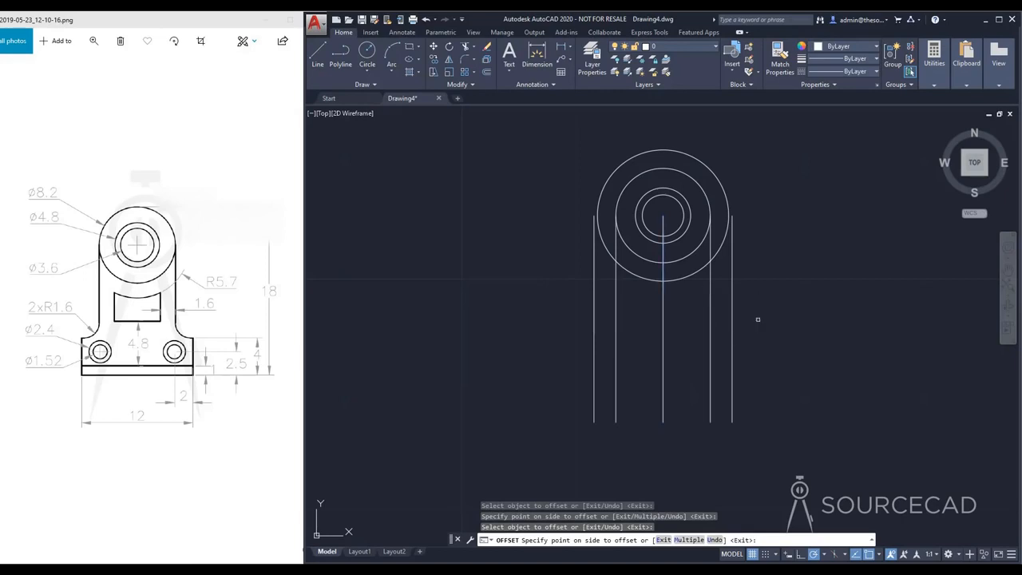
{"action": "key", "text": "Escape"}
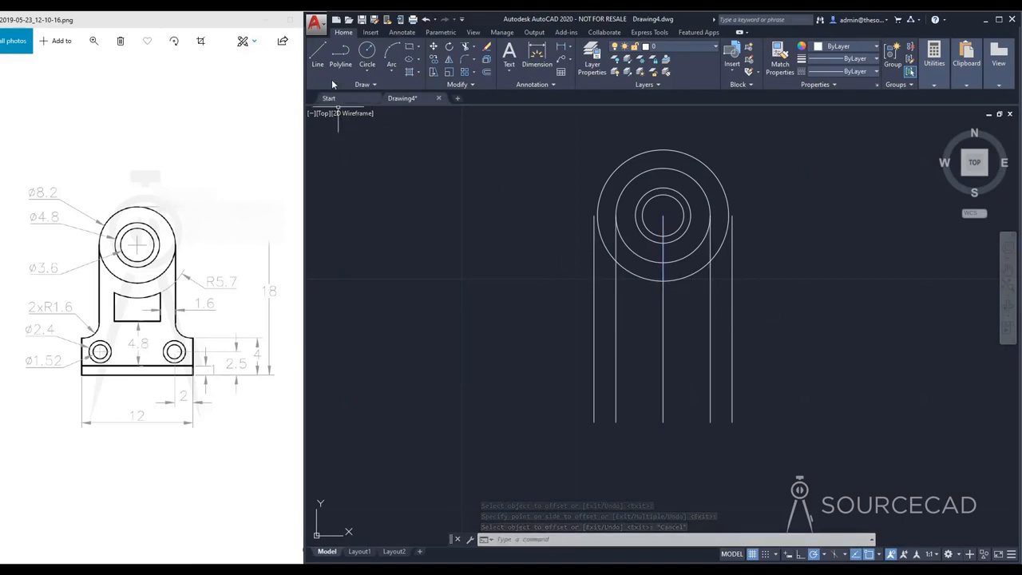
Step: Draw a horizontal base line joining the lower endpoints of the two outermost vertical lines
{"action": "left_click", "coordinate": [319, 58]}
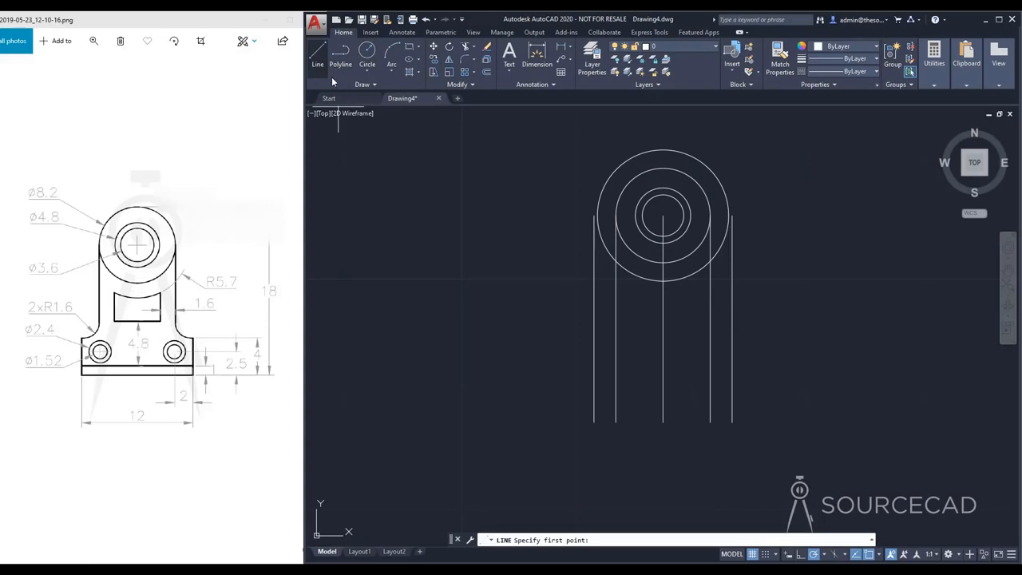
{"action": "left_click", "coordinate": [594, 421]}
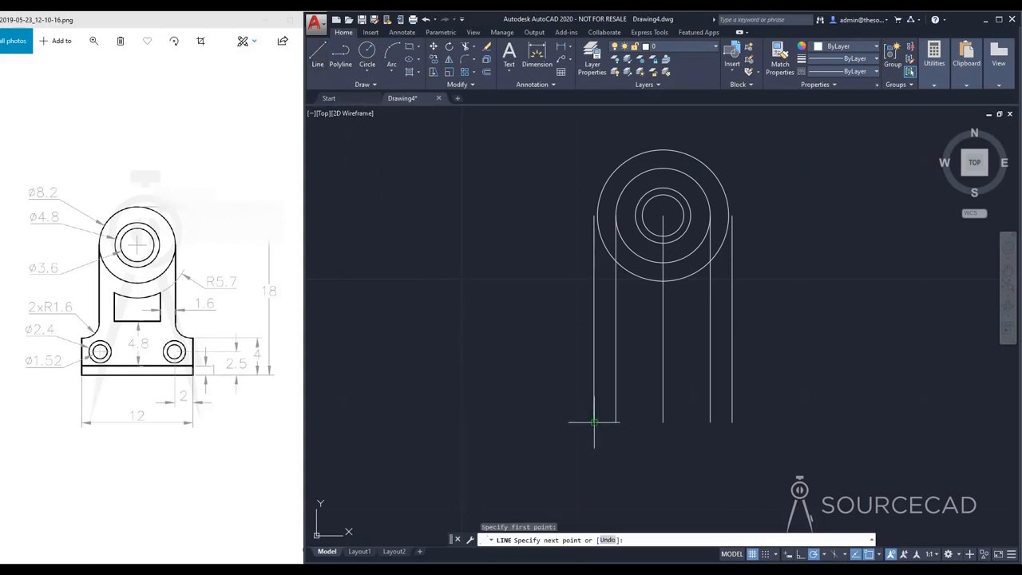
{"action": "left_click", "coordinate": [733, 422]}
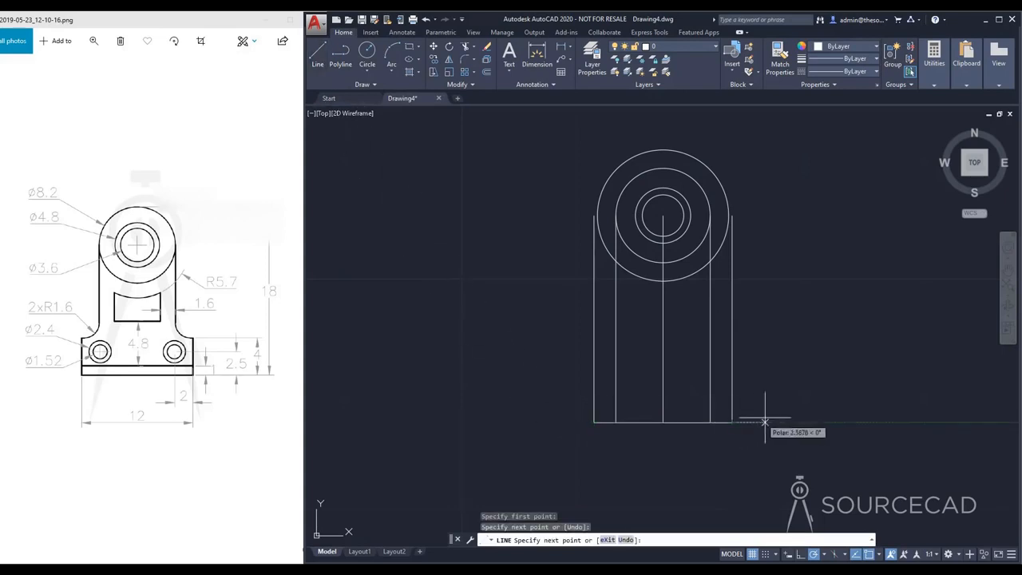
{"action": "key", "text": "Escape"}
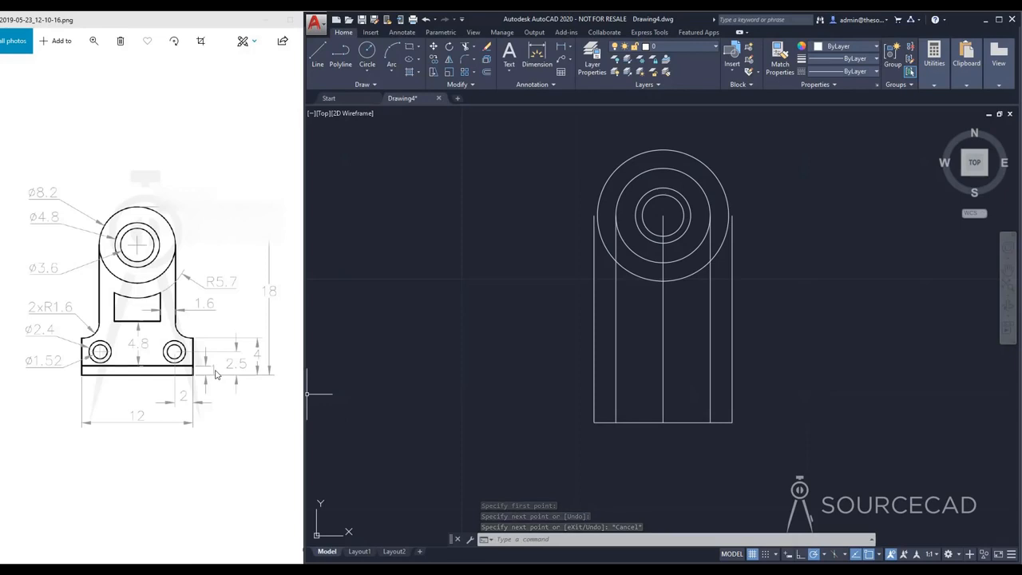
Step: Offset the horizontal base line upward by 1
{"action": "left_click", "coordinate": [487, 72]}
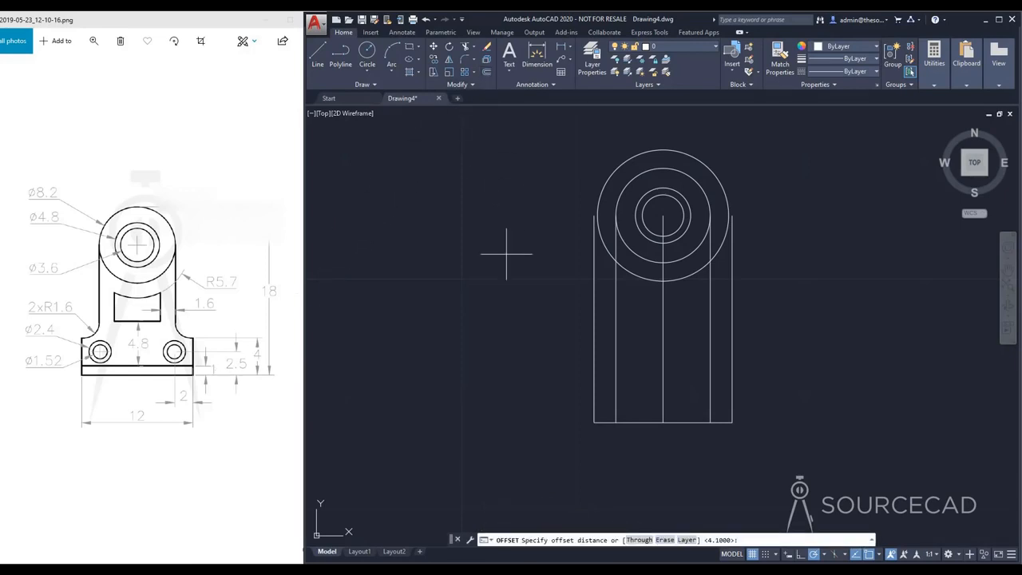
{"action": "type", "text": "1"}
{"action": "key", "text": "Return"}
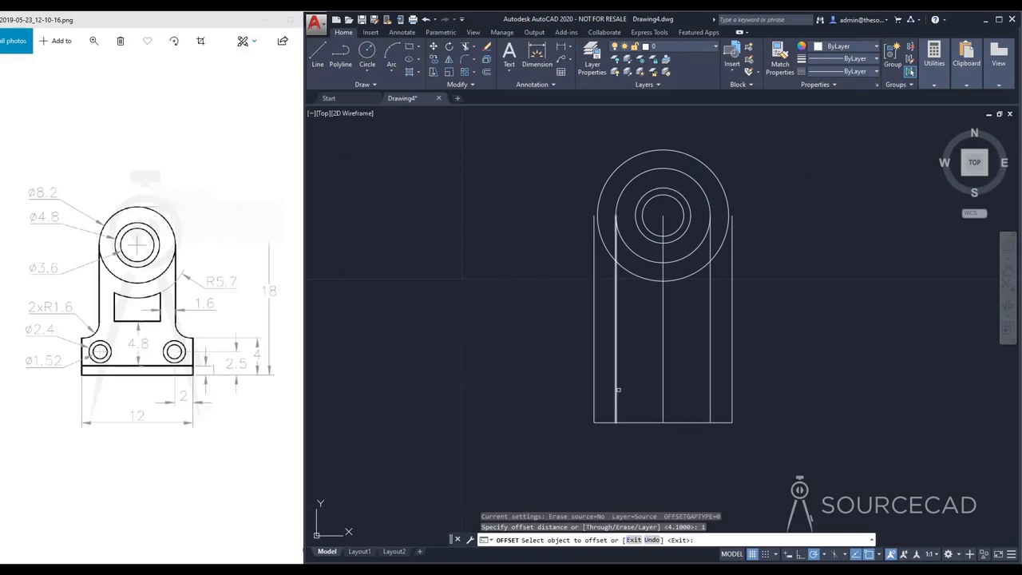
{"action": "left_click", "coordinate": [627, 421]}
{"action": "left_click", "coordinate": [627, 372]}
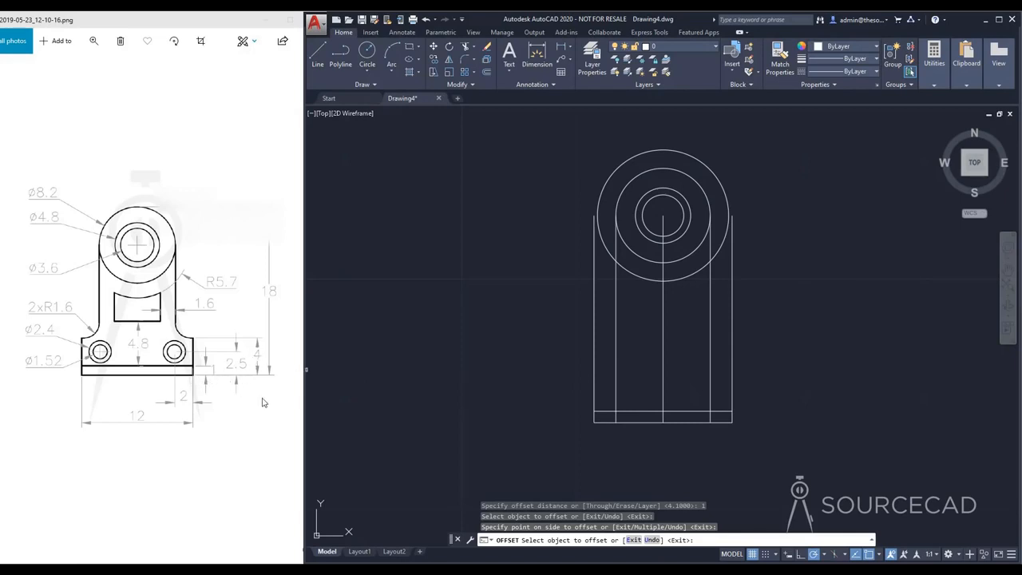
{"action": "key", "text": "Escape"}
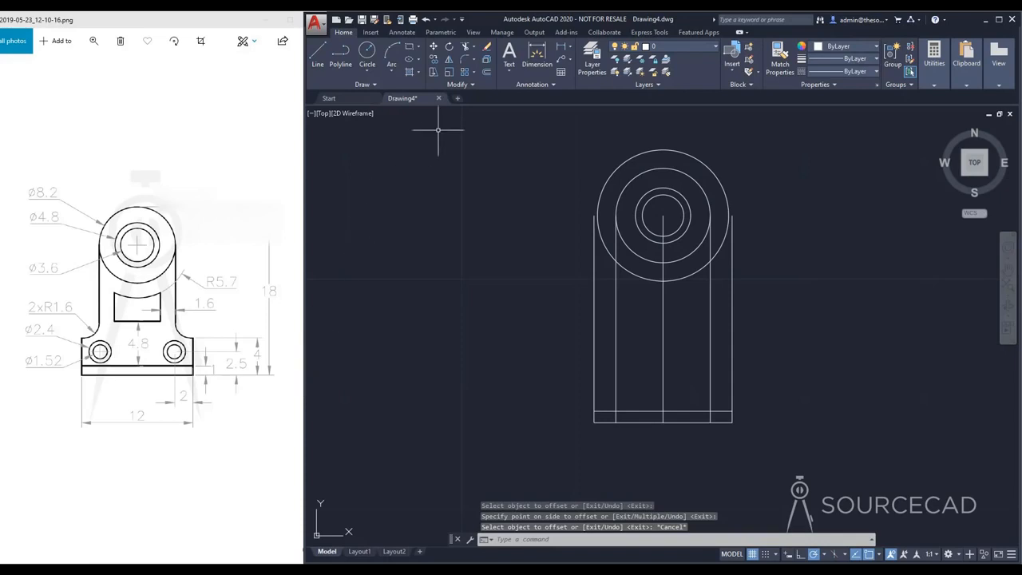
Step: Offset the horizontal base line upward by 4 to mark the top of the bracket's foot
{"action": "key", "text": "Return"}
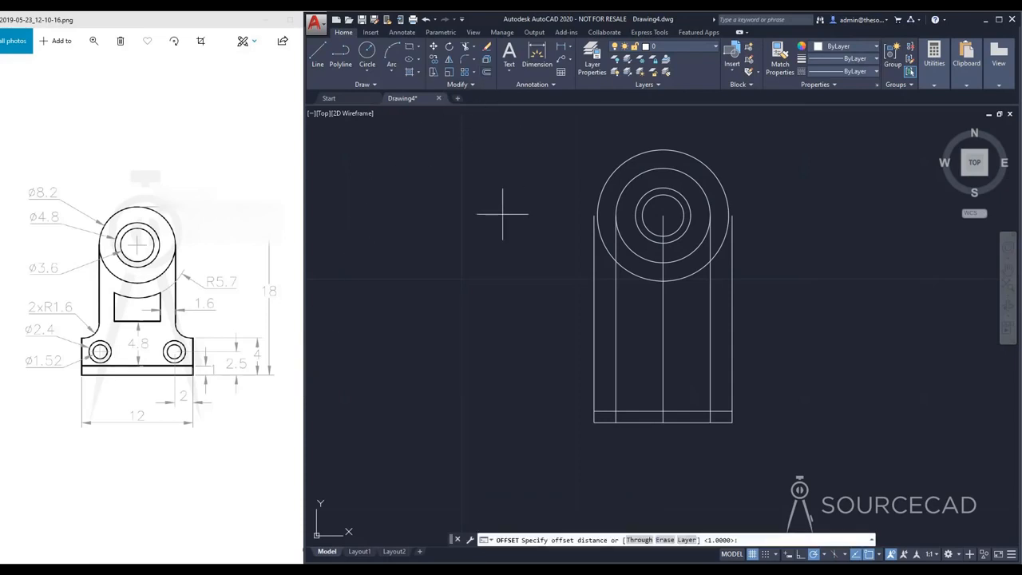
{"action": "key", "text": "Return"}
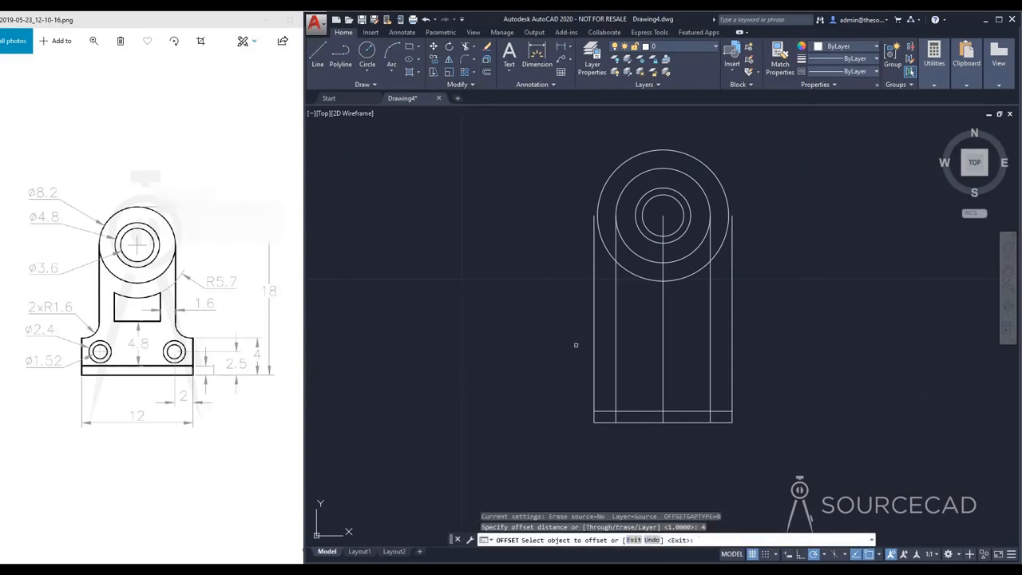
{"action": "left_click", "coordinate": [633, 424]}
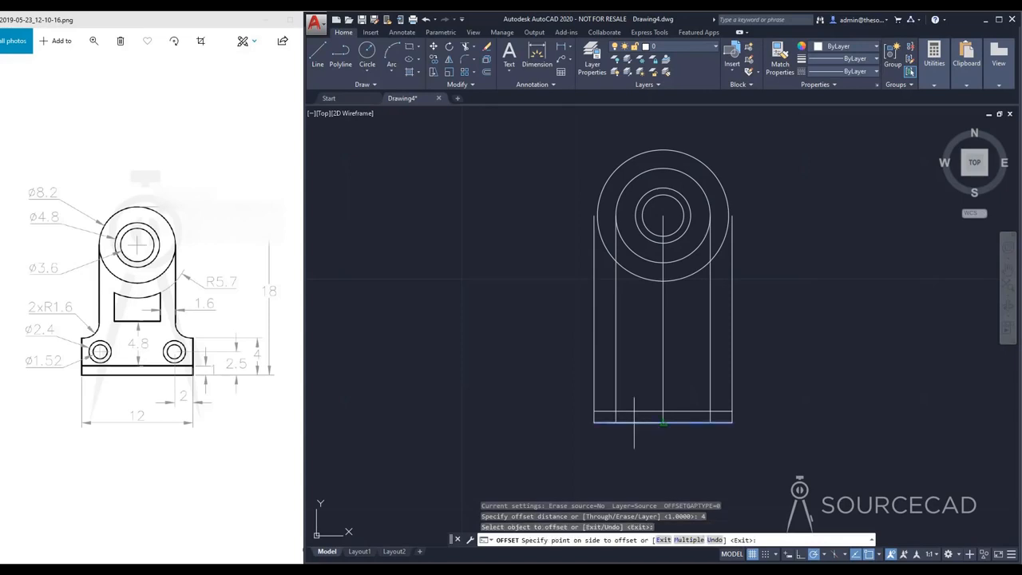
{"action": "left_click", "coordinate": [631, 336]}
{"action": "key", "text": "Escape"}
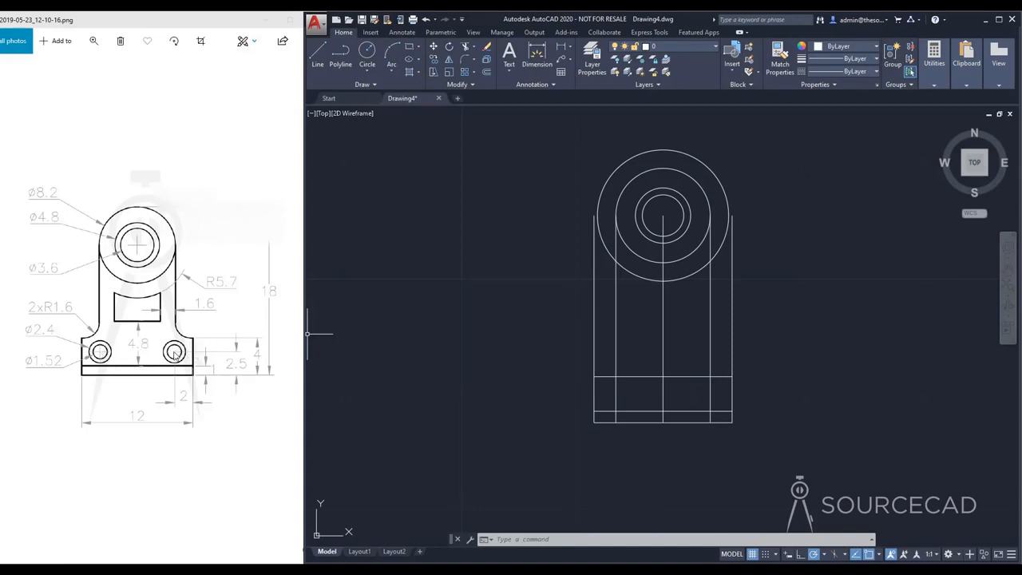
Step: Offset the horizontal base line upward by 2.5 to mark the height of the small hole centers
{"action": "left_click", "coordinate": [486, 72]}
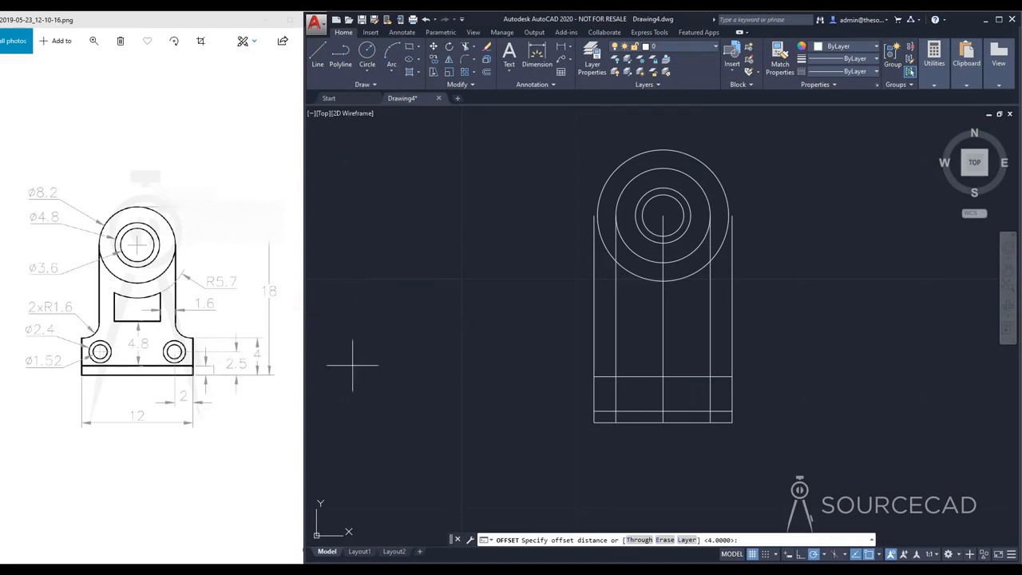
{"action": "type", "text": "2.5"}
{"action": "key", "text": "Return"}
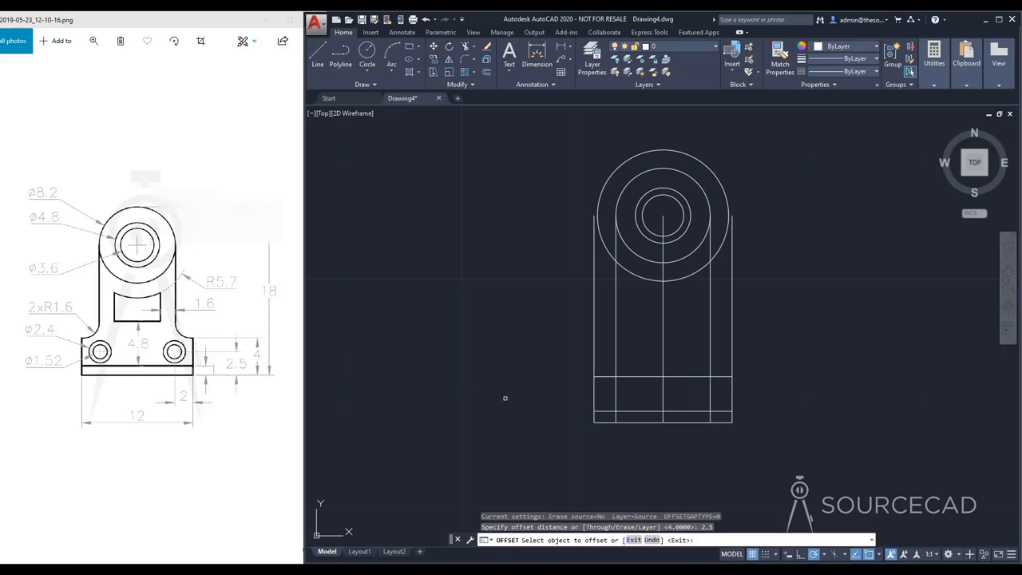
{"action": "left_click", "coordinate": [676, 422]}
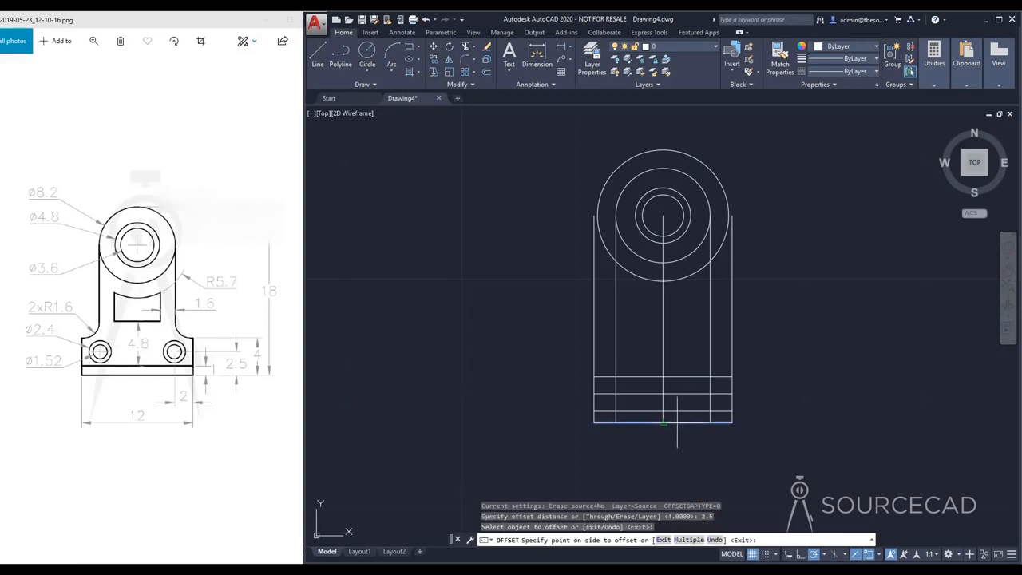
{"action": "left_click", "coordinate": [676, 353]}
{"action": "key", "text": "Escape"}
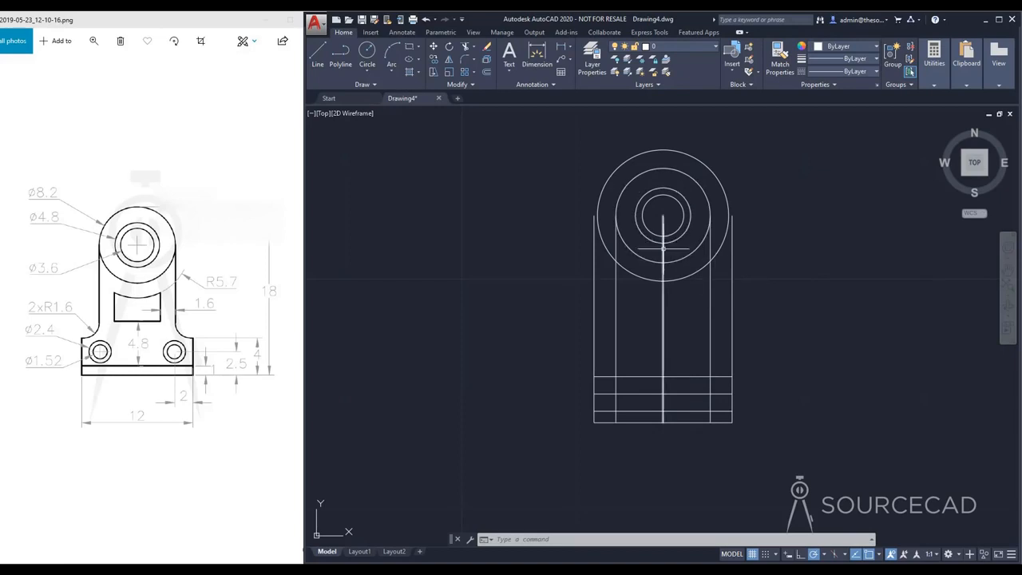
Step: Erase the central vertical line and trim the outer verticals above the foot and the inner verticals below the lowest offset line
{"action": "left_click", "coordinate": [663, 255]}
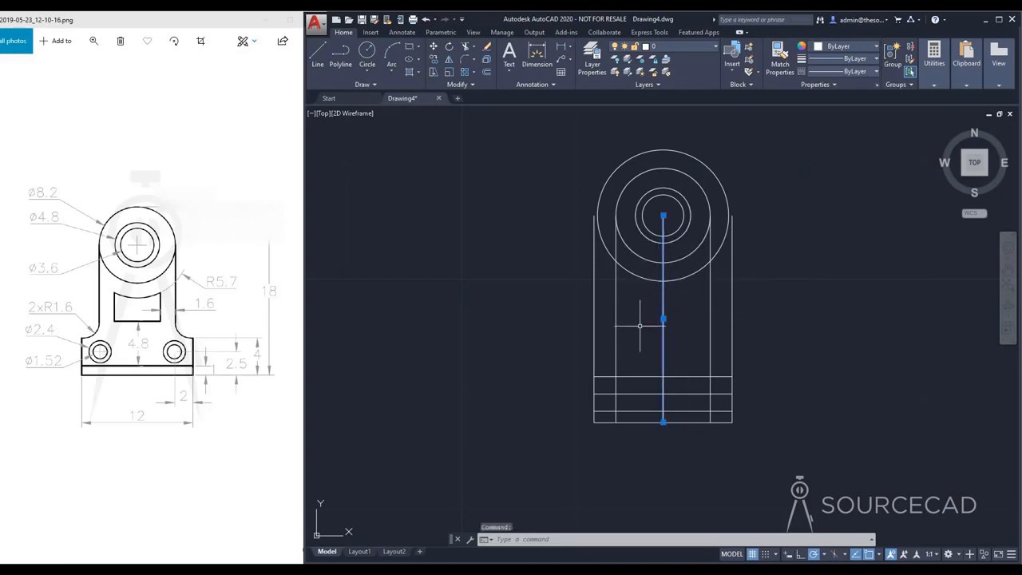
{"action": "key", "text": "Delete"}
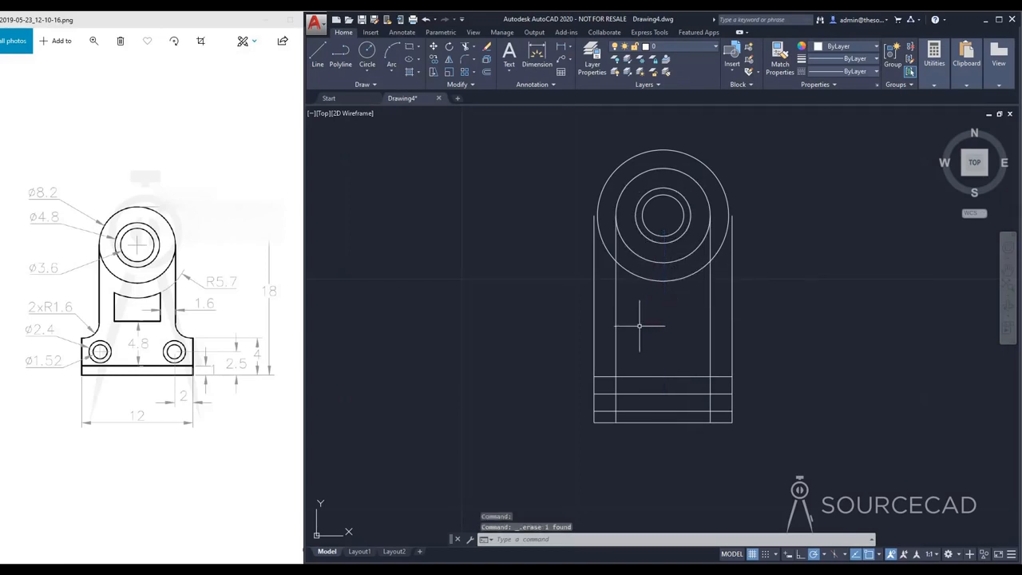
{"action": "left_click", "coordinate": [465, 47]}
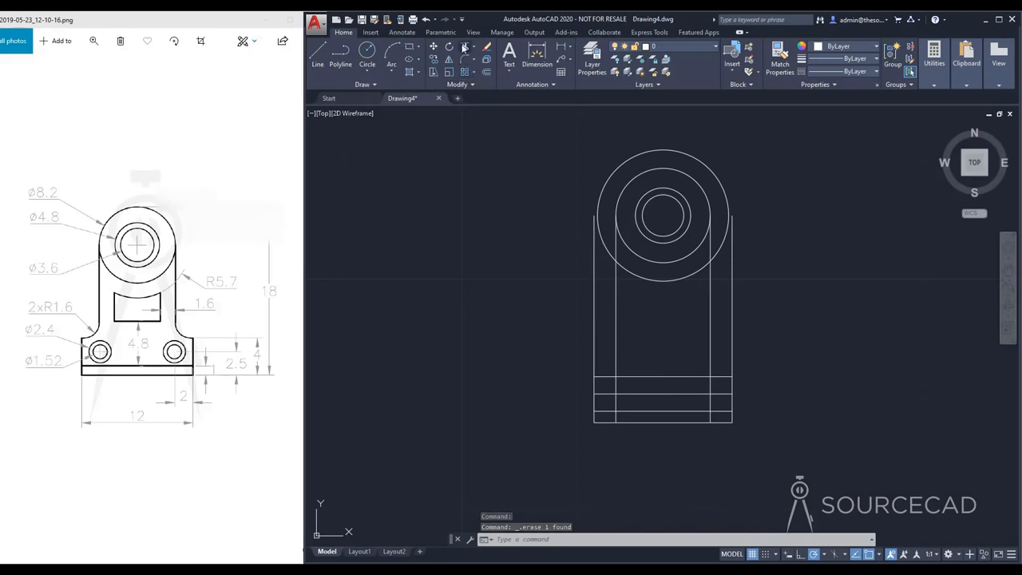
{"action": "key", "text": "Return"}
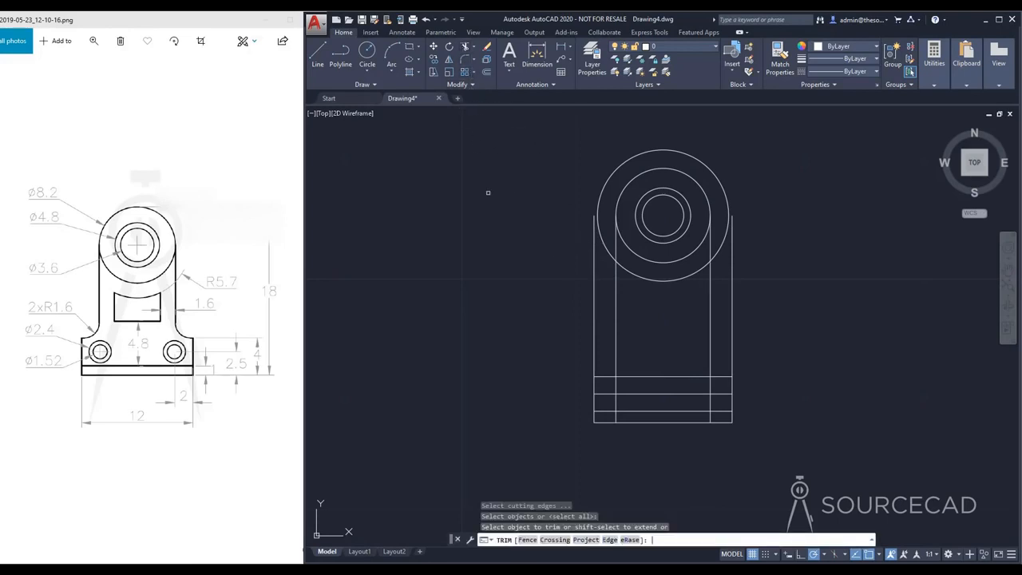
{"action": "left_click", "coordinate": [594, 304]}
{"action": "left_click", "coordinate": [734, 288]}
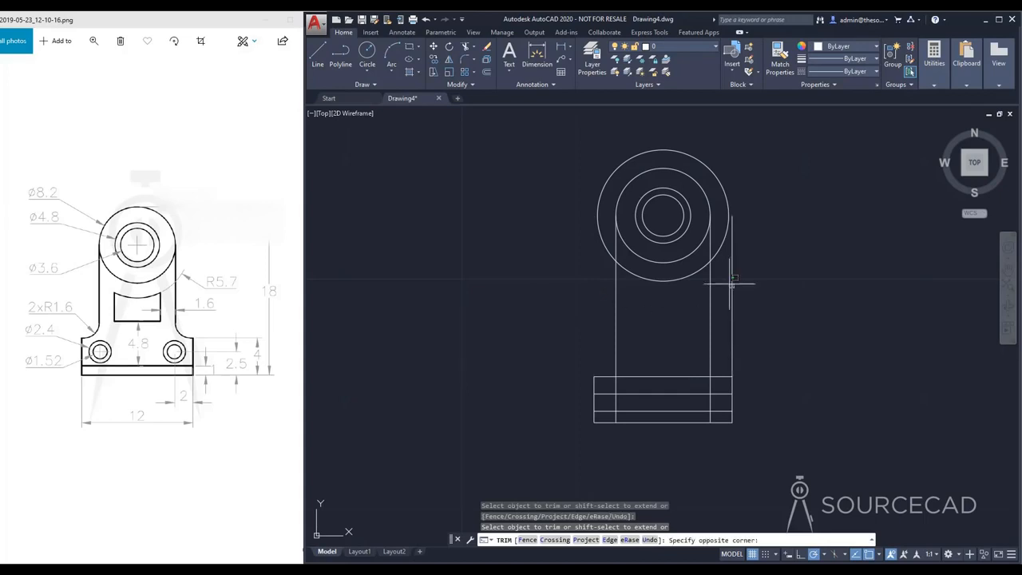
{"action": "left_click", "coordinate": [729, 282]}
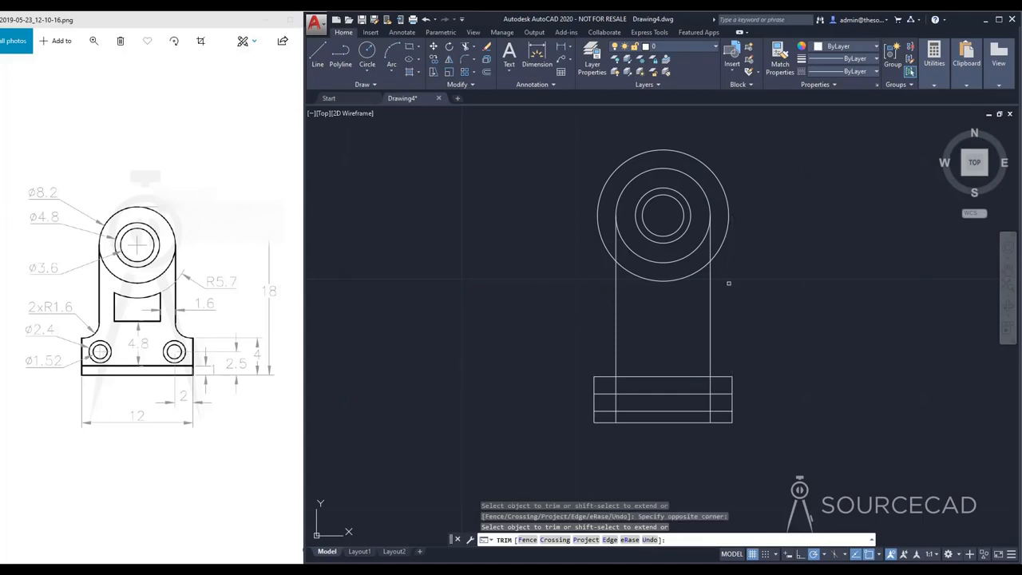
{"action": "left_click", "coordinate": [615, 416]}
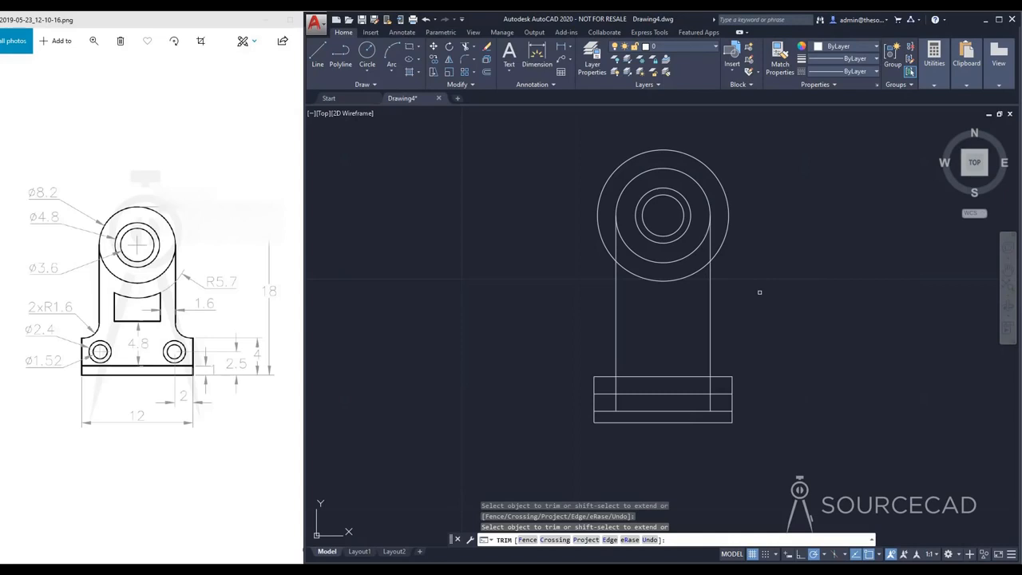
{"action": "key", "text": "Escape"}
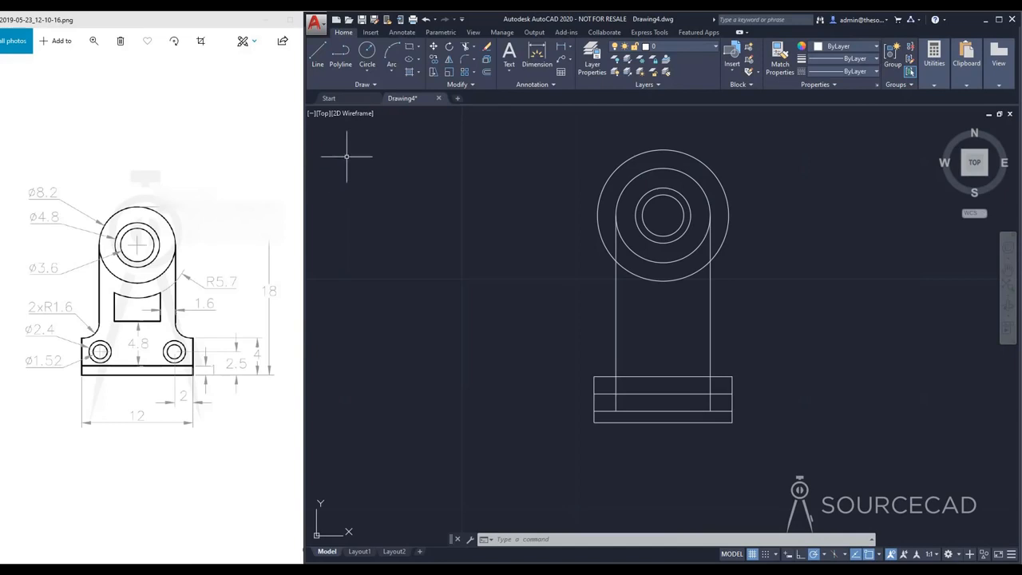
Step: Fillet the corner between the foot's top edge and the left inner vertical line with radius 1.6
{"action": "left_click", "coordinate": [466, 61]}
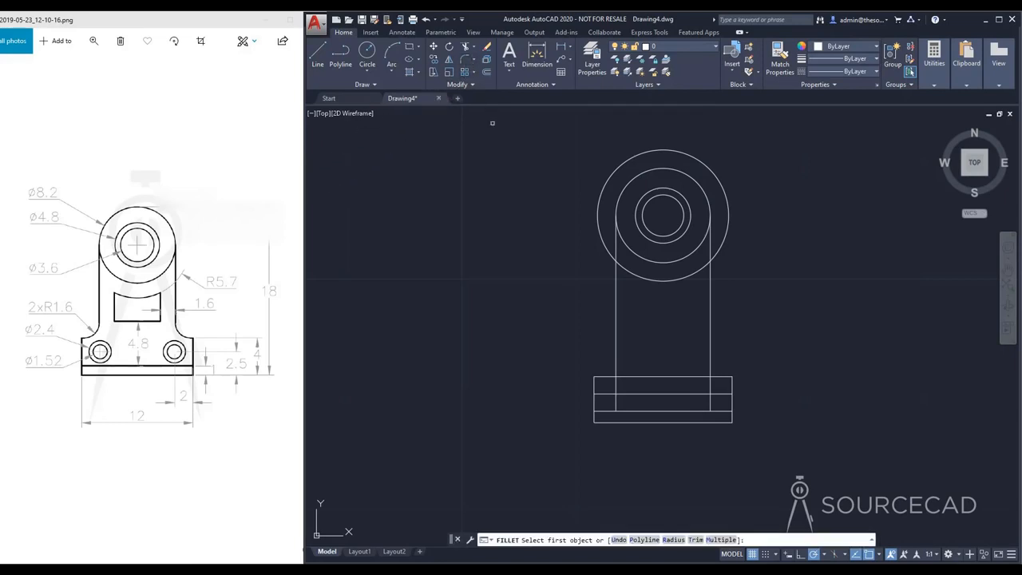
{"action": "type", "text": "r"}
{"action": "key", "text": "Return"}
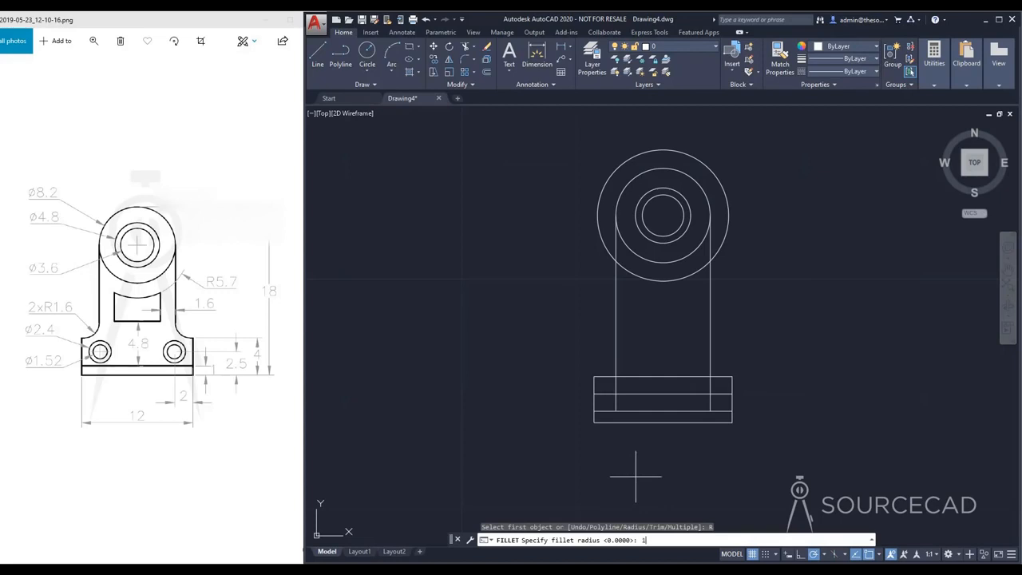
{"action": "key", "text": "Return"}
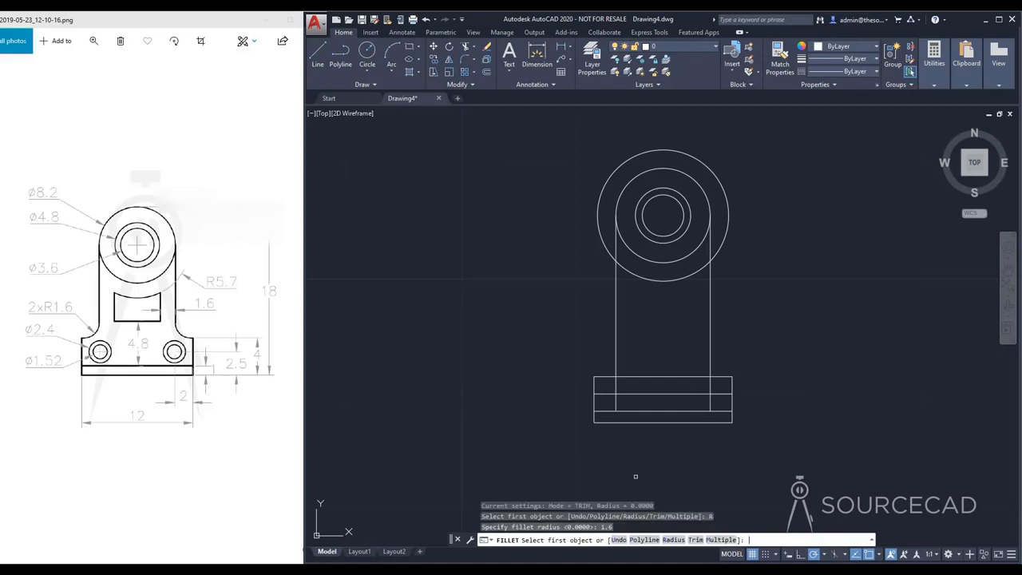
{"action": "left_click", "coordinate": [610, 377]}
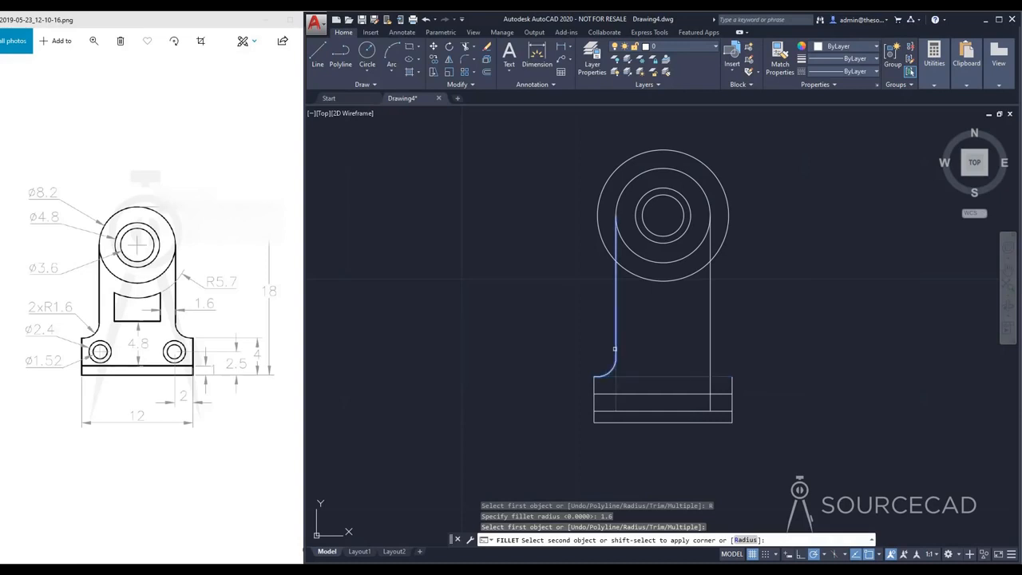
{"action": "left_click", "coordinate": [614, 348]}
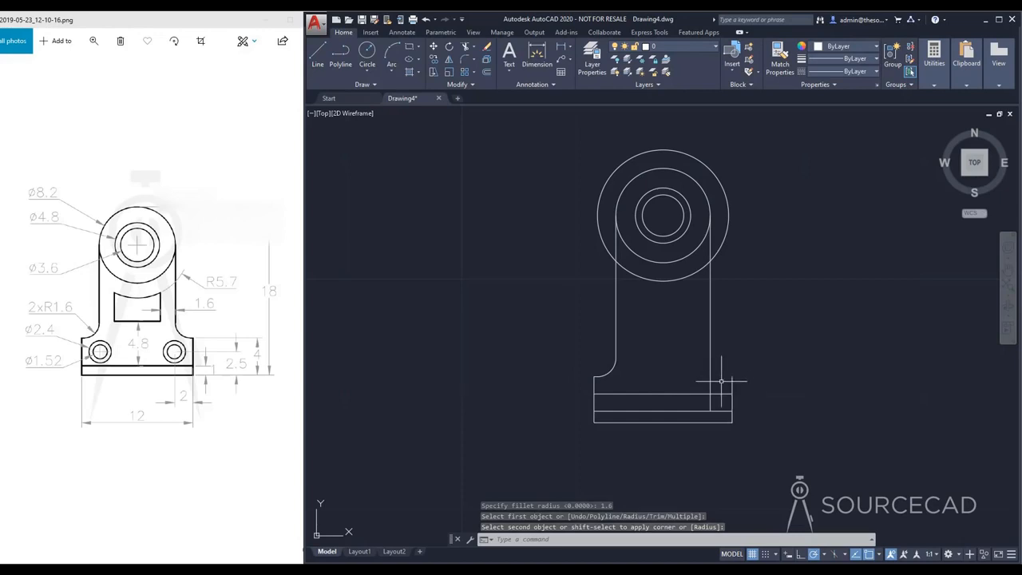
Step: Draw a horizontal line from the upper endpoint of the foot's right edge to the right inner vertical line
{"action": "left_click", "coordinate": [317, 56]}
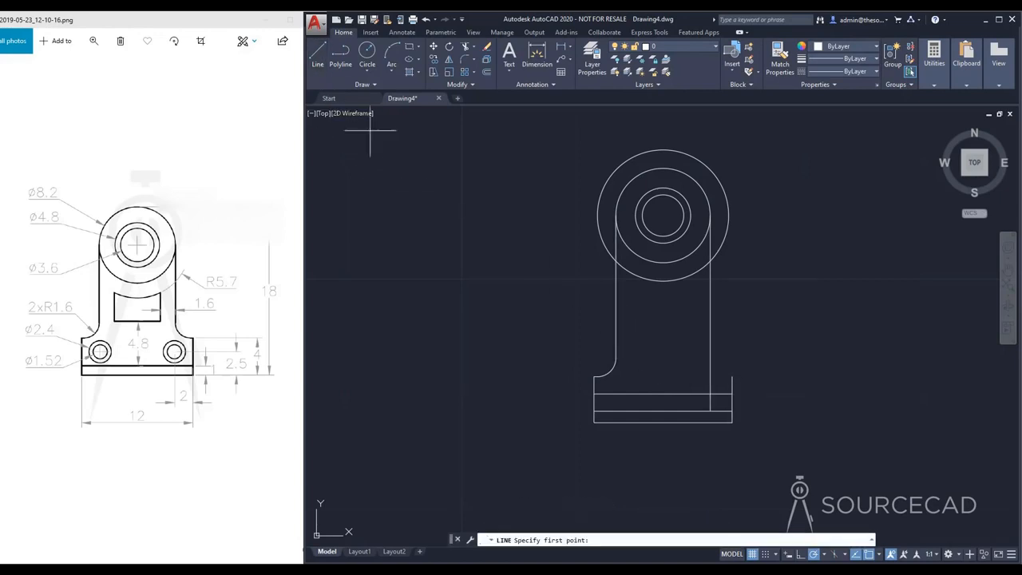
{"action": "left_click", "coordinate": [710, 377]}
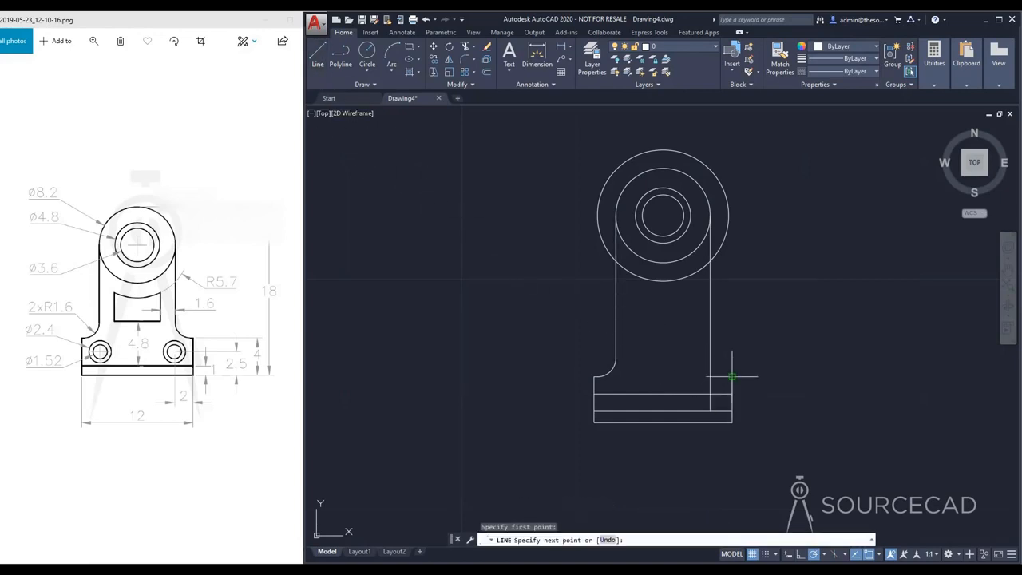
{"action": "left_click", "coordinate": [710, 376]}
{"action": "key", "text": "Escape"}
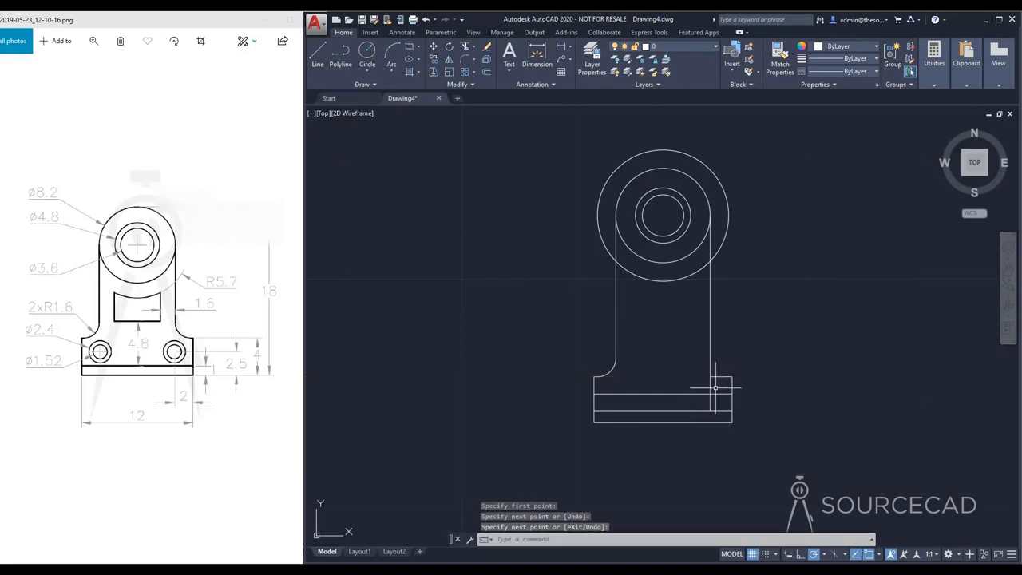
Step: Fillet the corner between the short right top edge of the foot and the right vertical line with radius 1.6
{"action": "left_click", "coordinate": [464, 61]}
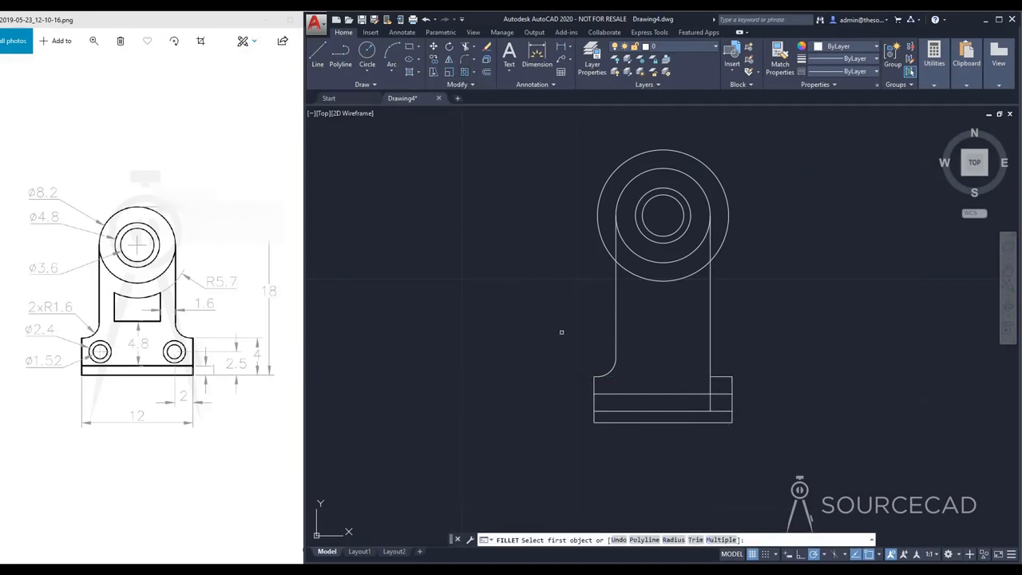
{"action": "left_click", "coordinate": [673, 540]}
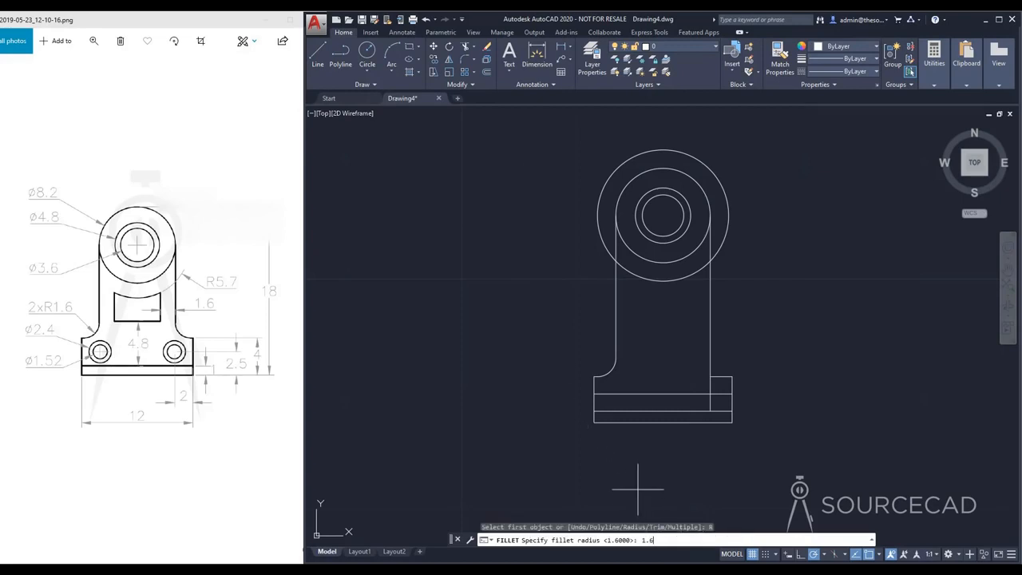
{"action": "type", "text": "1.6"}
{"action": "key", "text": "Return"}
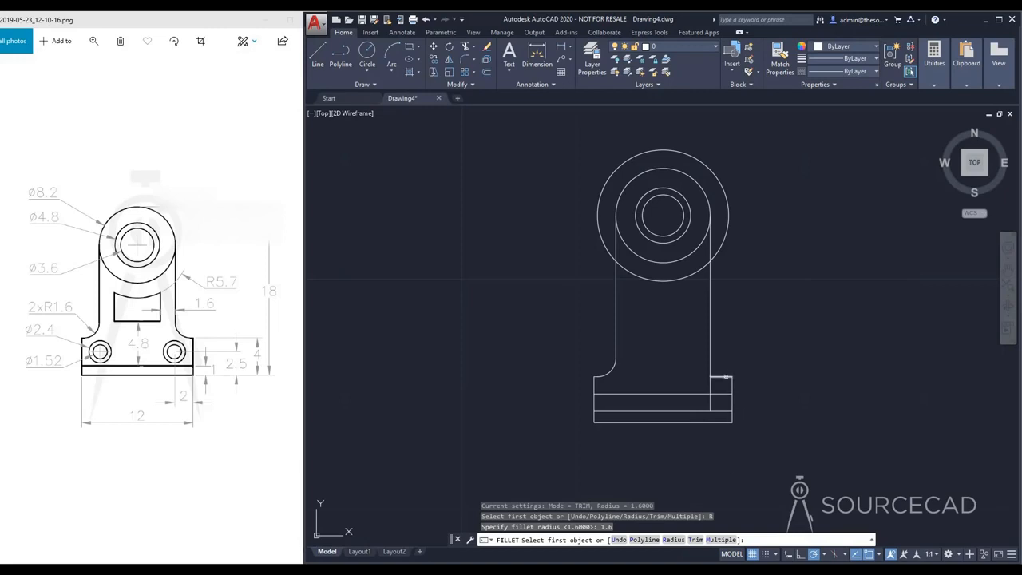
{"action": "left_click", "coordinate": [719, 375]}
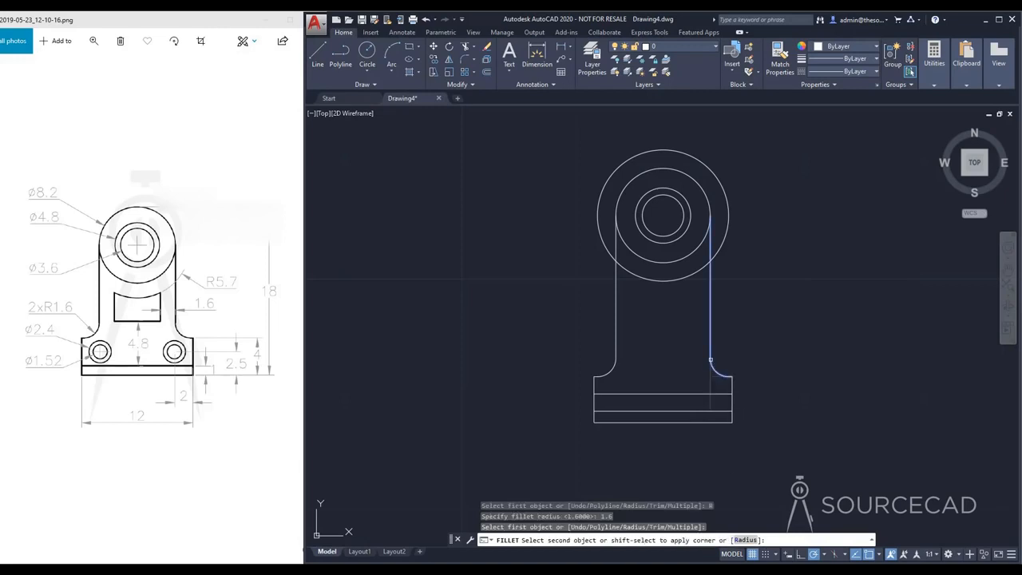
{"action": "left_click", "coordinate": [710, 360]}
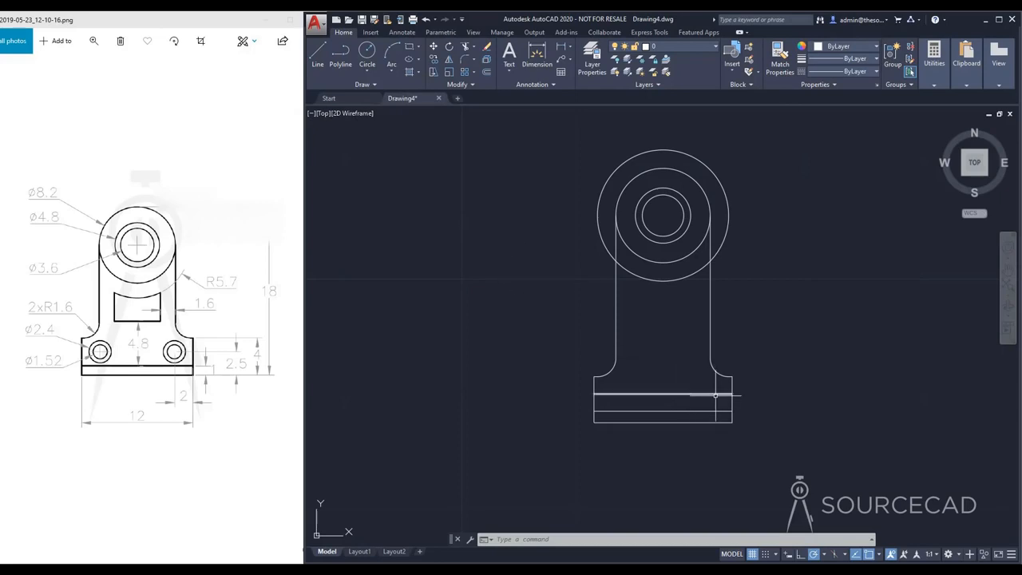
Step: Draw a vertical construction line from the lower end of the right vertical line down to the hole-center line
{"action": "left_click", "coordinate": [317, 56]}
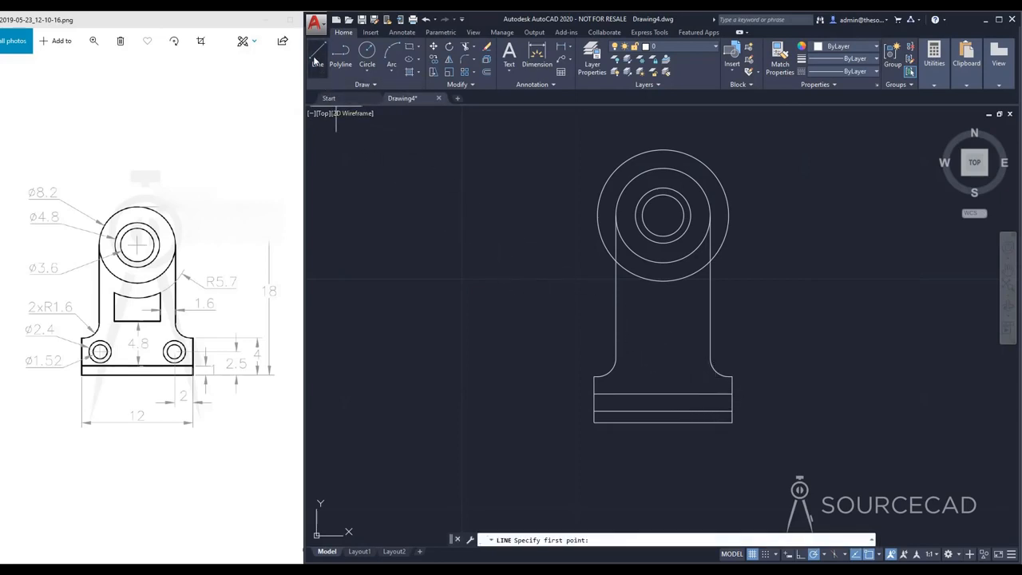
{"action": "left_click", "coordinate": [710, 363]}
{"action": "left_click", "coordinate": [710, 392]}
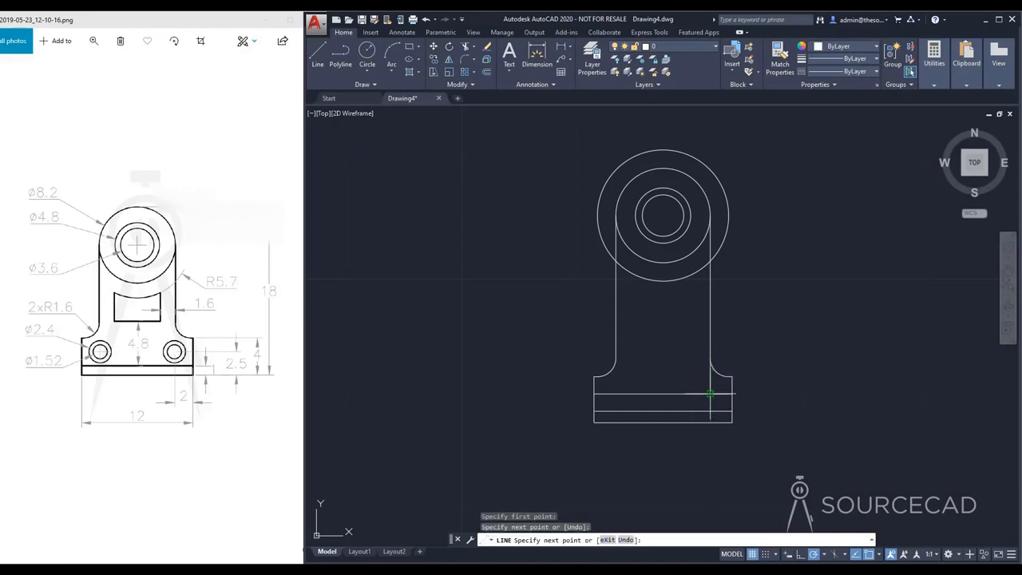
{"action": "key", "text": "Escape"}
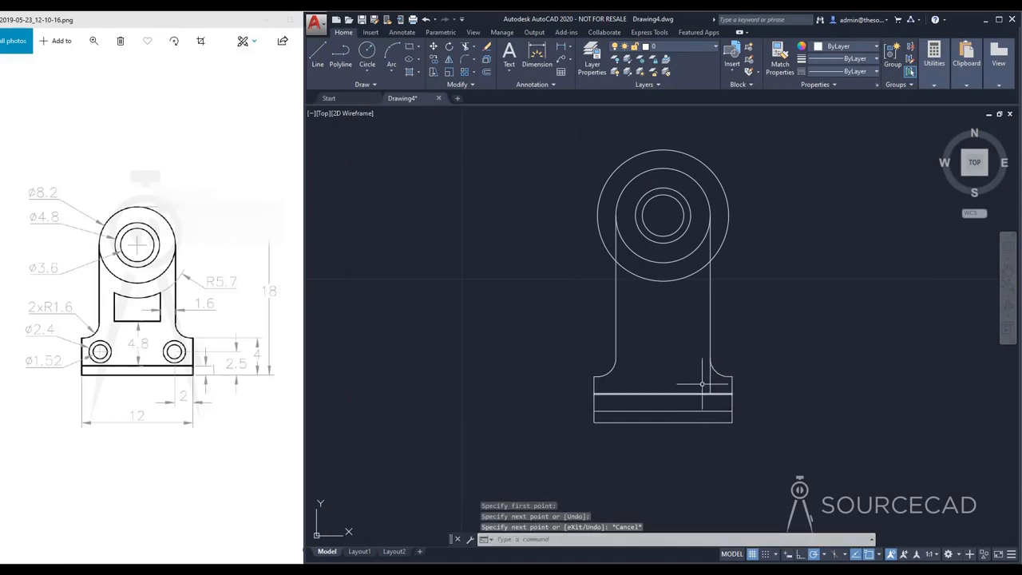
Step: Draw a circle of diameter 1.52 centered where the right construction line meets the hole-center line
{"action": "left_click", "coordinate": [367, 53]}
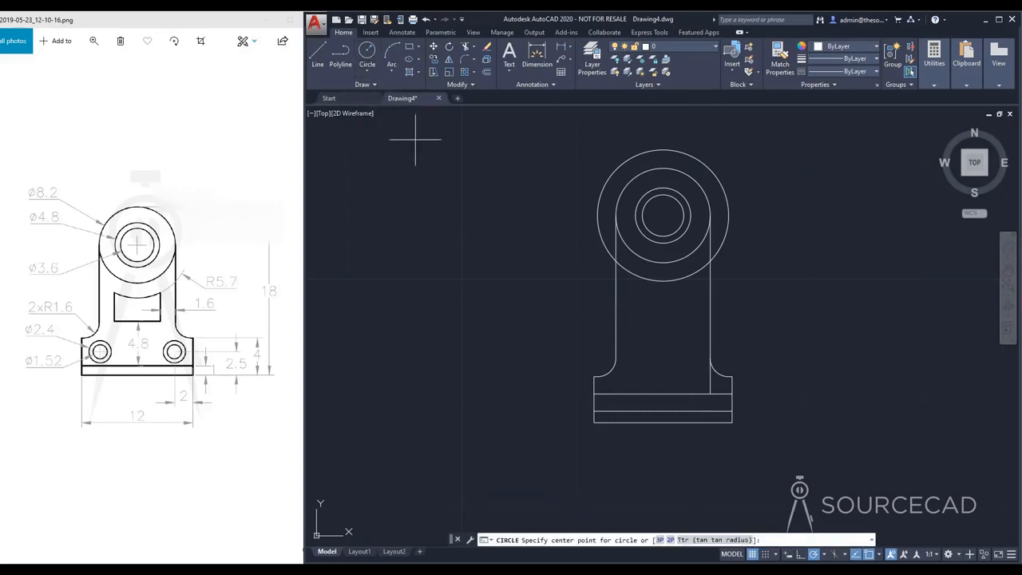
{"action": "left_click", "coordinate": [711, 393]}
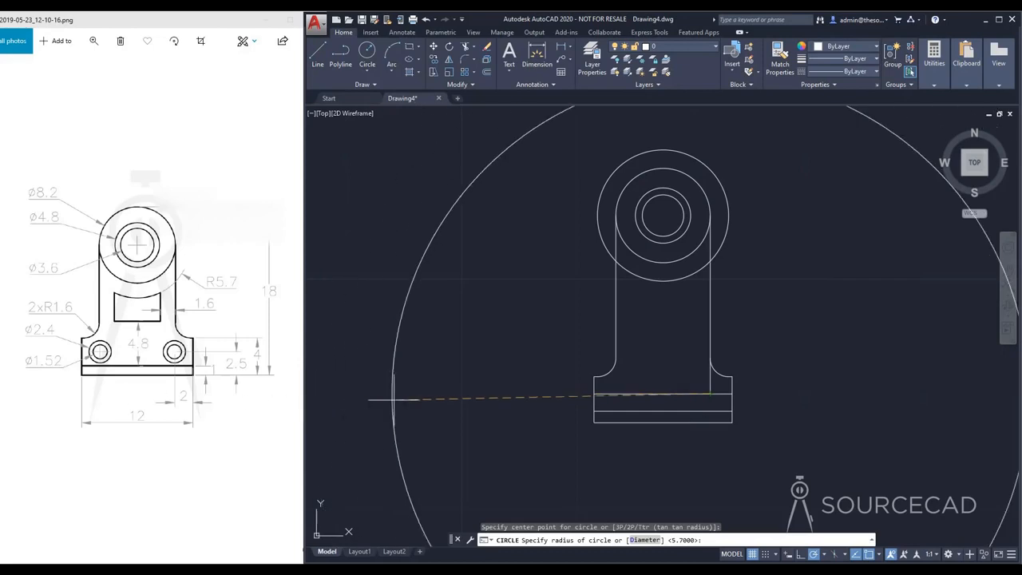
{"action": "left_click", "coordinate": [645, 540]}
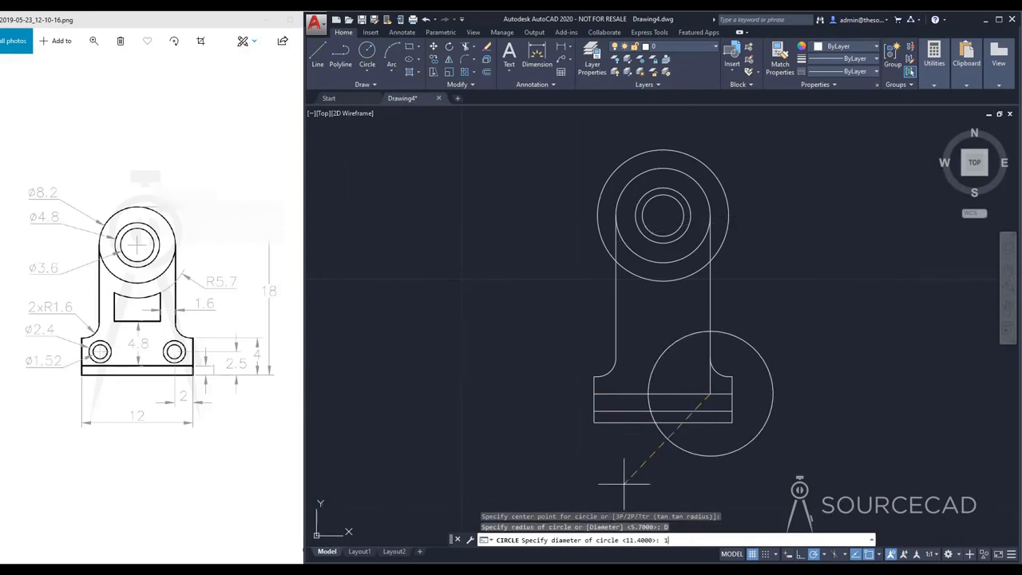
{"action": "type", "text": "1.5"}
{"action": "key", "text": "Return"}
{"action": "key", "text": "Return"}
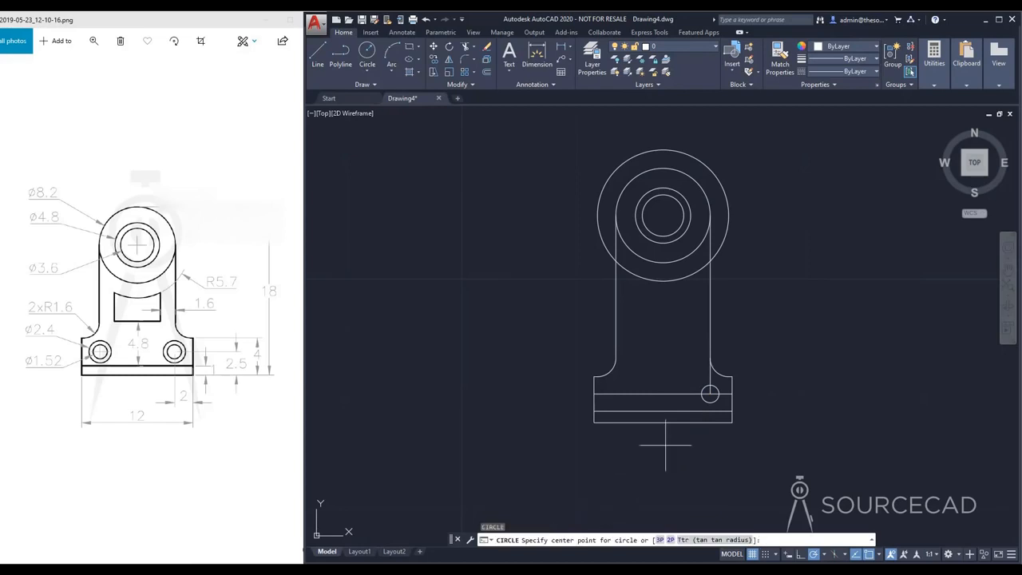
Step: Draw a concentric circle of diameter 2.4 around the small hole on the right of the foot
{"action": "left_click", "coordinate": [710, 394]}
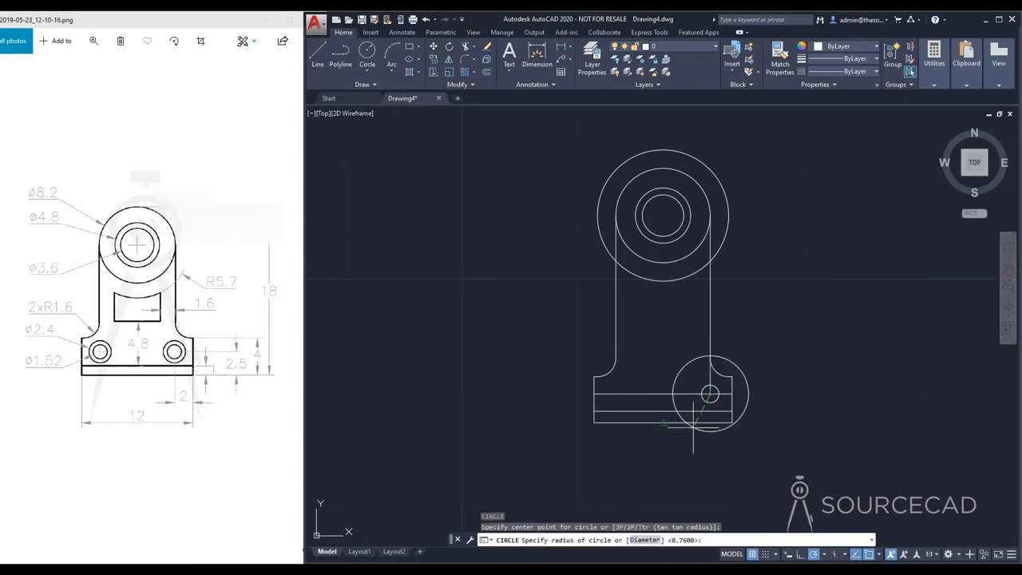
{"action": "type", "text": "D"}
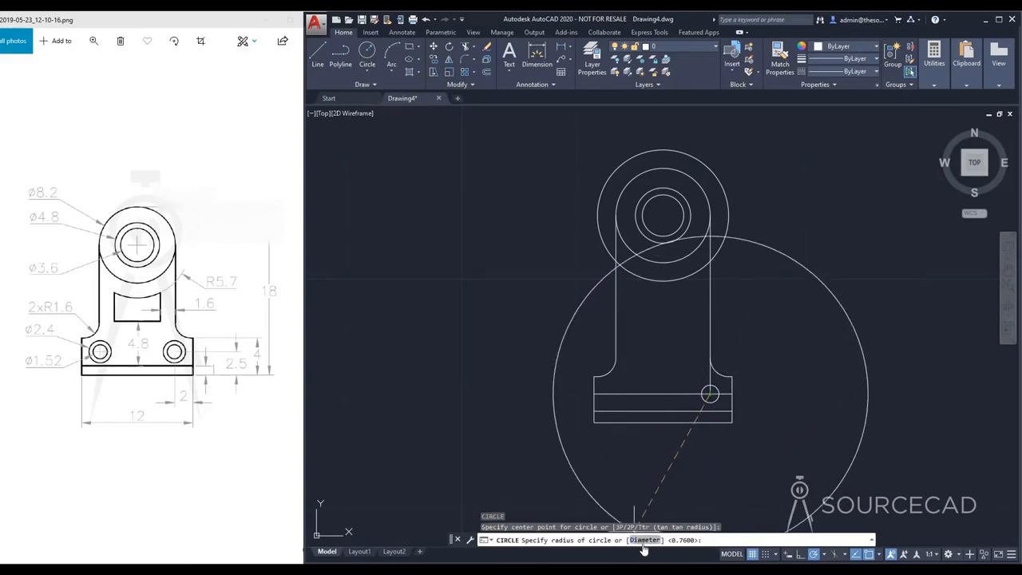
{"action": "key", "text": "Return"}
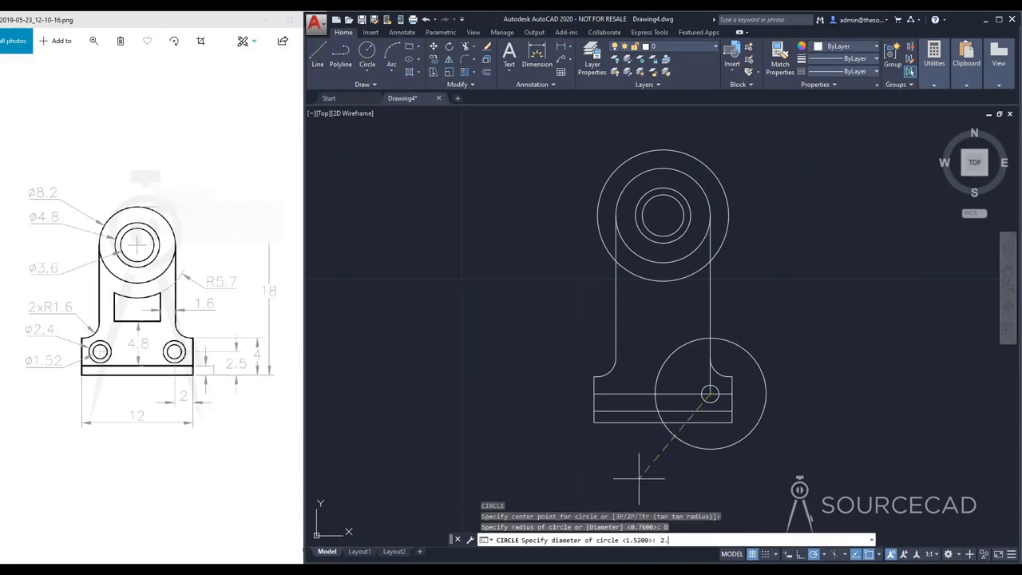
{"action": "key", "text": "Return"}
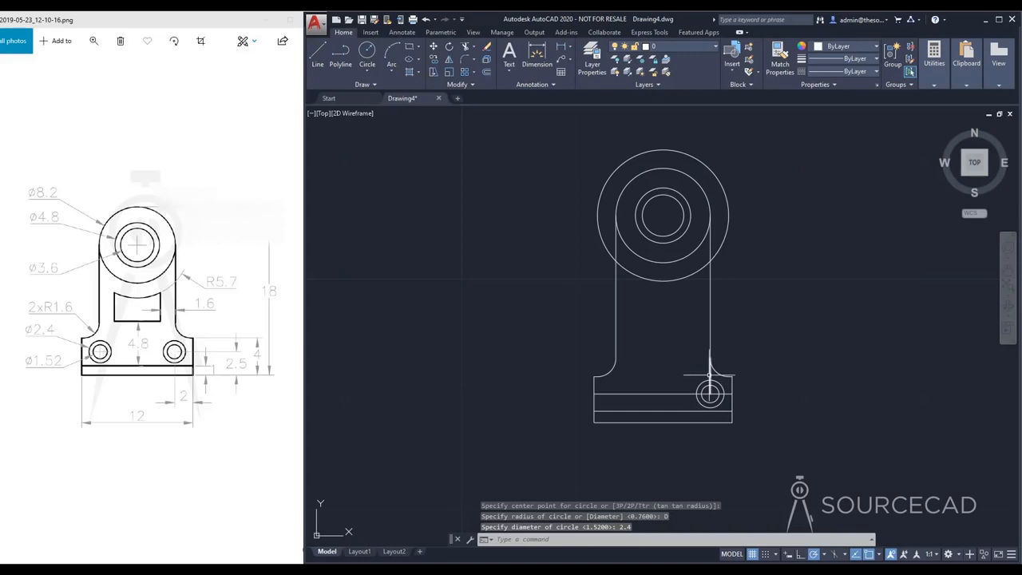
Step: Erase the short vertical construction line and the horizontal hole-center line through the small circles
{"action": "left_click", "coordinate": [710, 369]}
{"action": "left_click", "coordinate": [673, 393]}
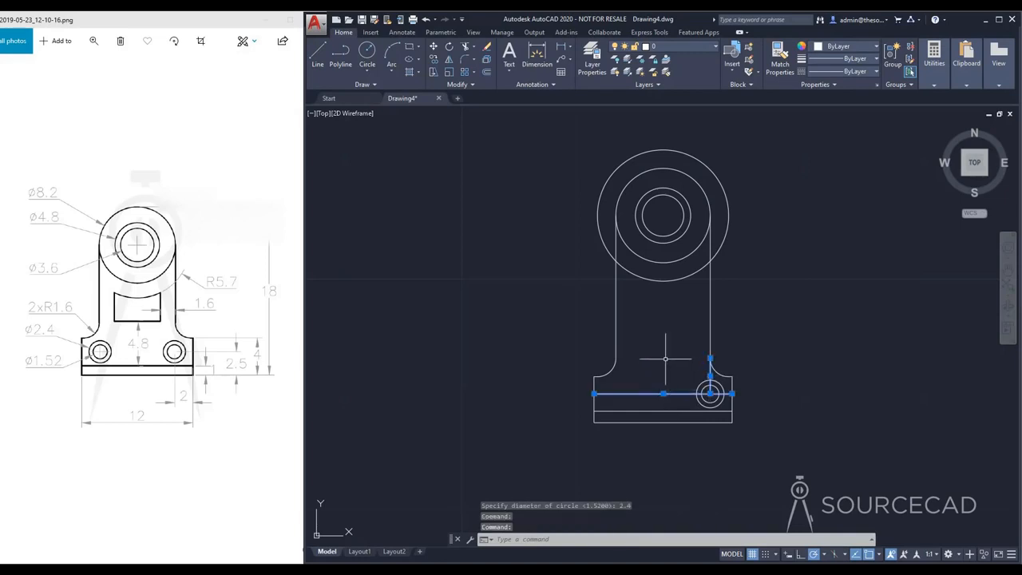
{"action": "key", "text": "Delete"}
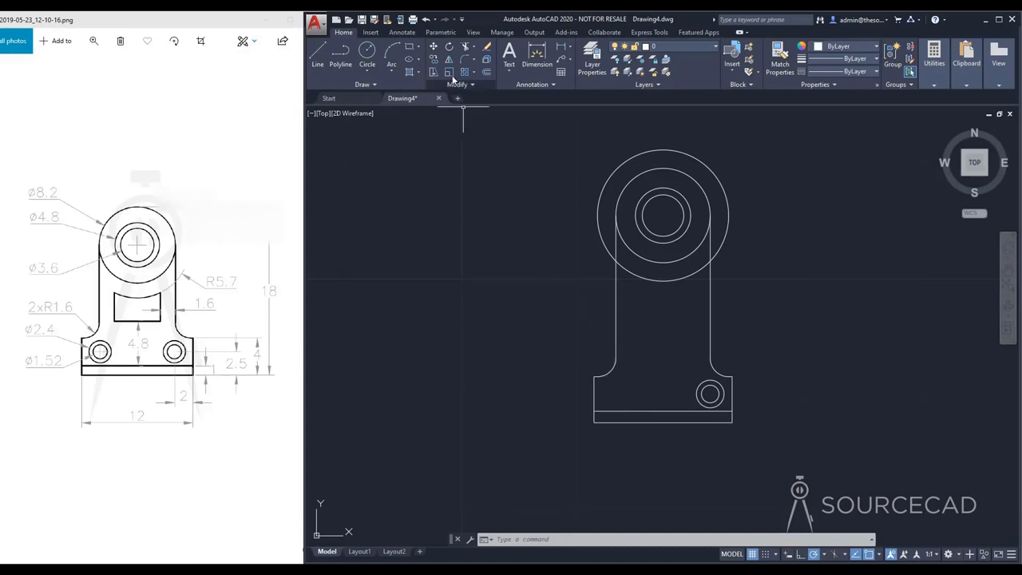
Step: Mirror the two concentric circles at the foot's right across the foot's vertical midline, keeping the originals
{"action": "left_click", "coordinate": [449, 60]}
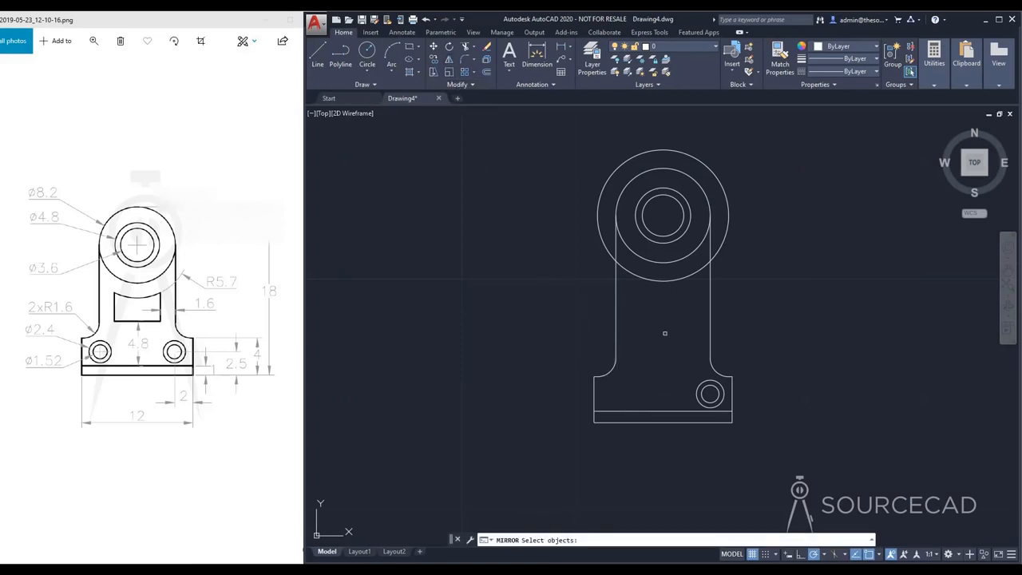
{"action": "left_click", "coordinate": [696, 390]}
{"action": "left_click", "coordinate": [703, 390]}
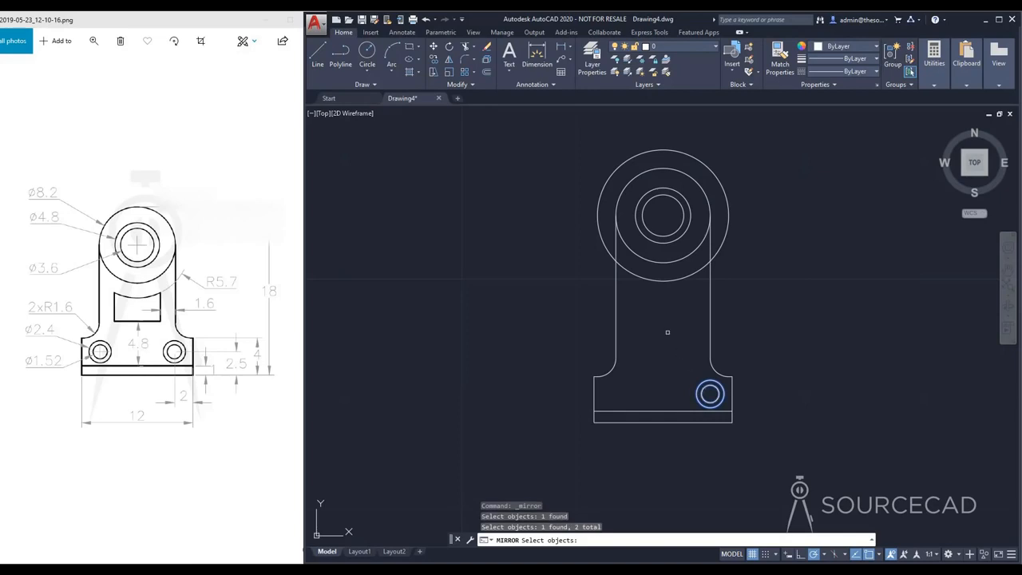
{"action": "key", "text": "Return"}
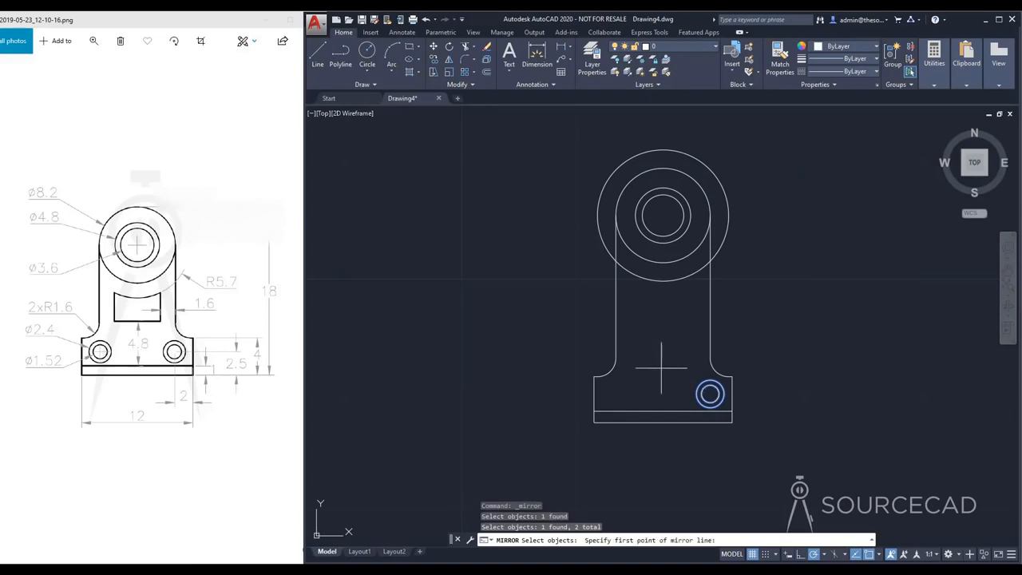
{"action": "left_click", "coordinate": [663, 411]}
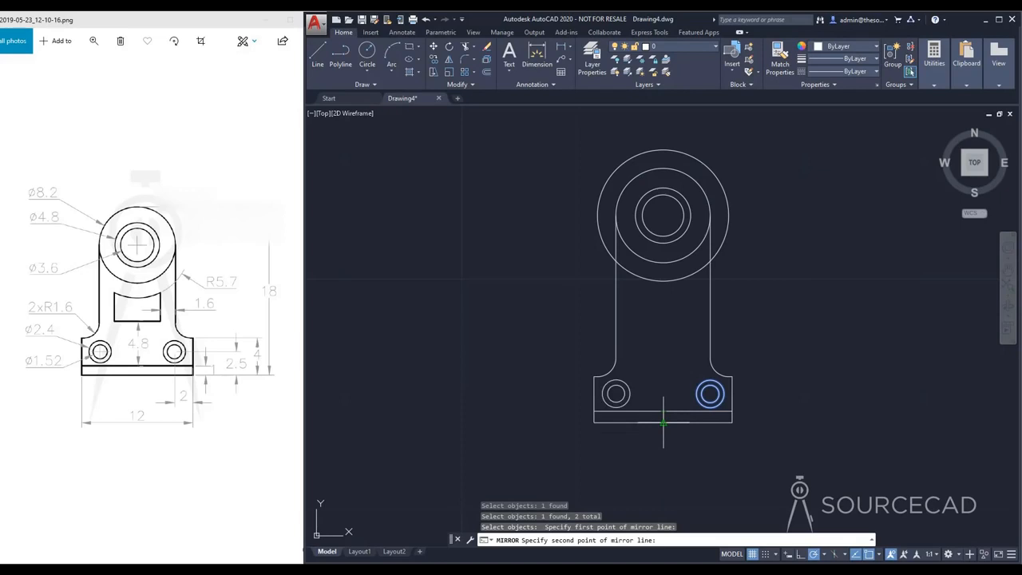
{"action": "left_click", "coordinate": [663, 425]}
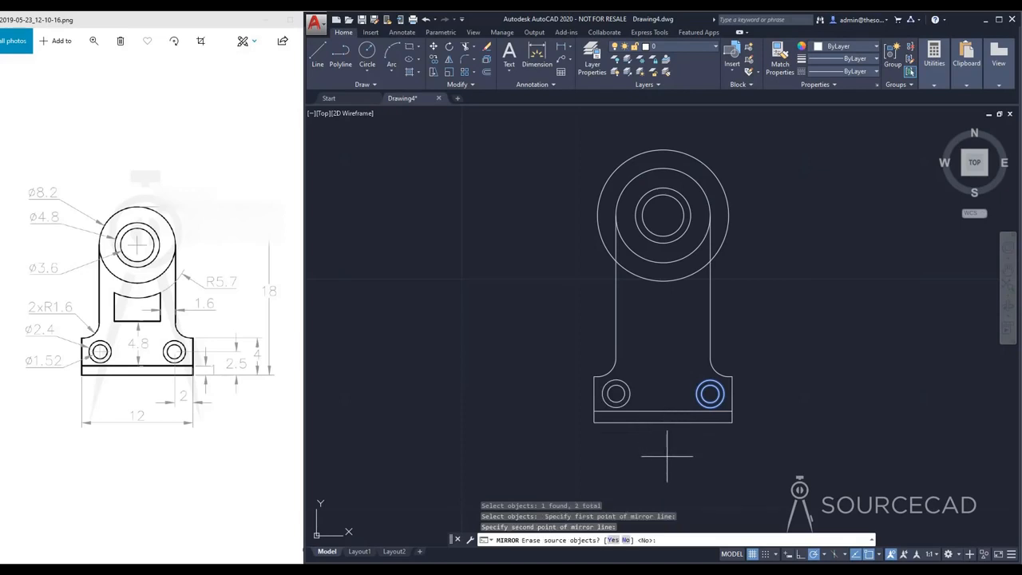
{"action": "key", "text": "Return"}
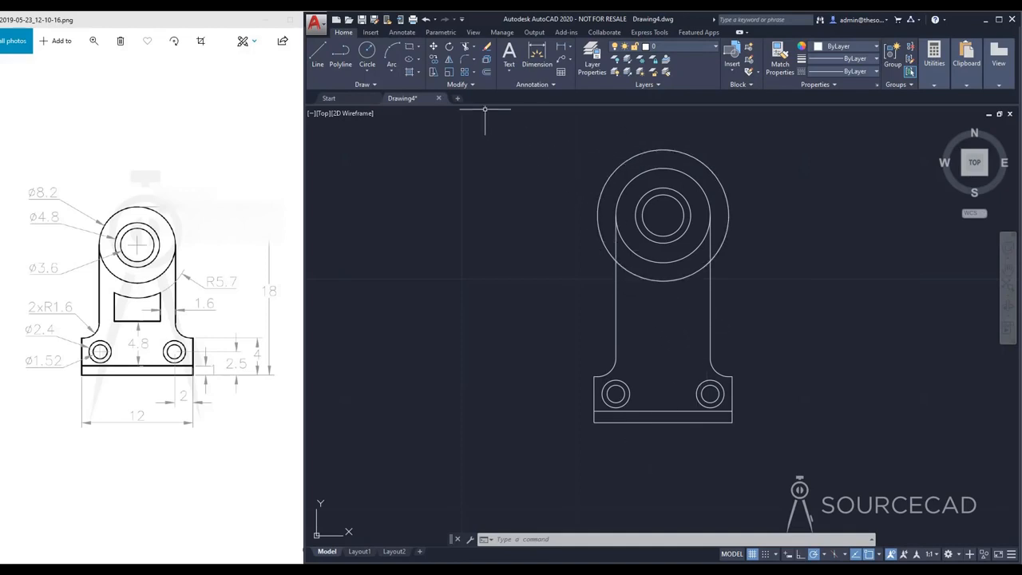
Step: Trim away the part of the outermost large circle outside the two vertical sides, leaving the arc between them
{"action": "left_click", "coordinate": [466, 47]}
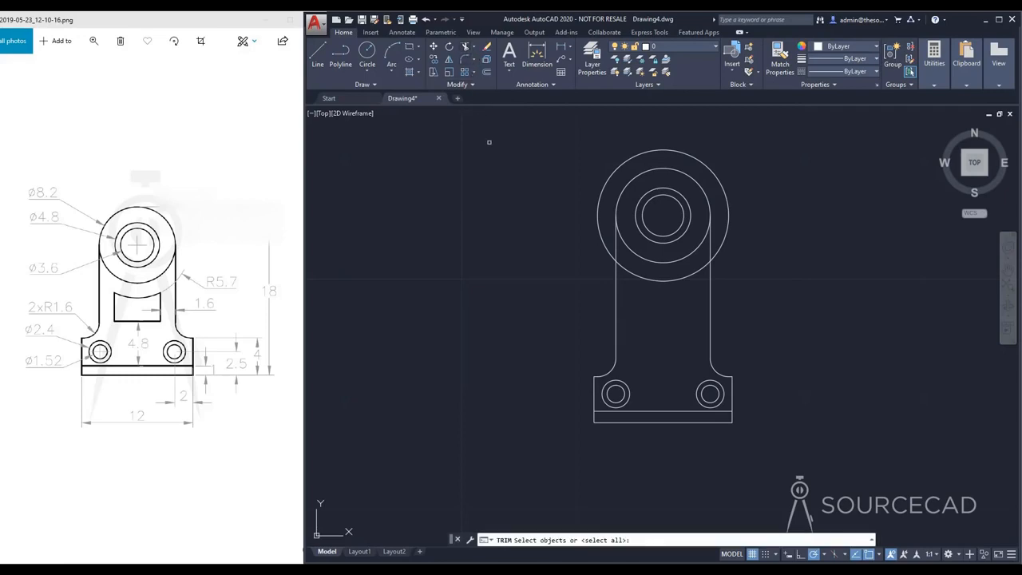
{"action": "key", "text": "Return"}
{"action": "left_click", "coordinate": [599, 200]}
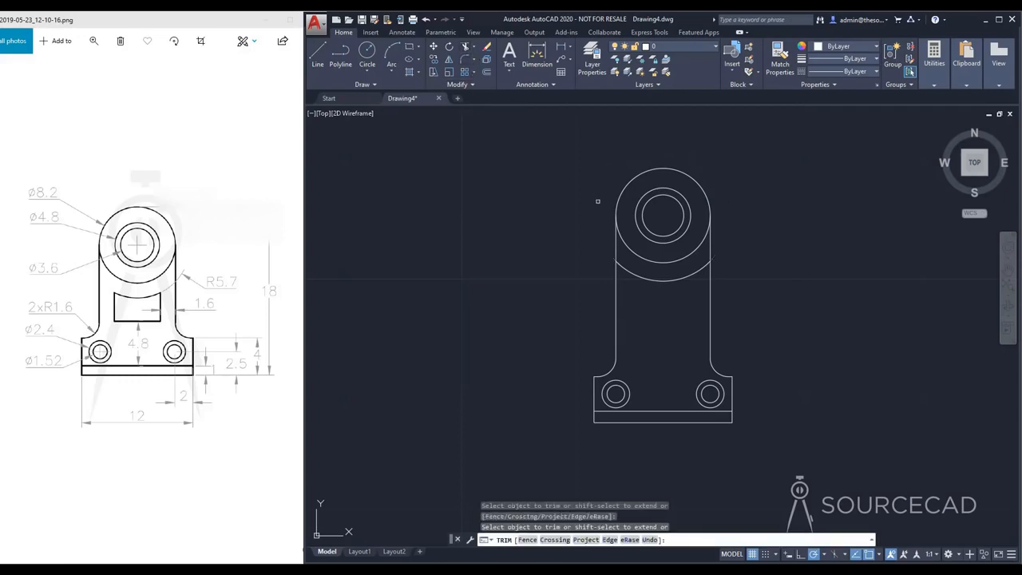
{"action": "key", "text": "Escape"}
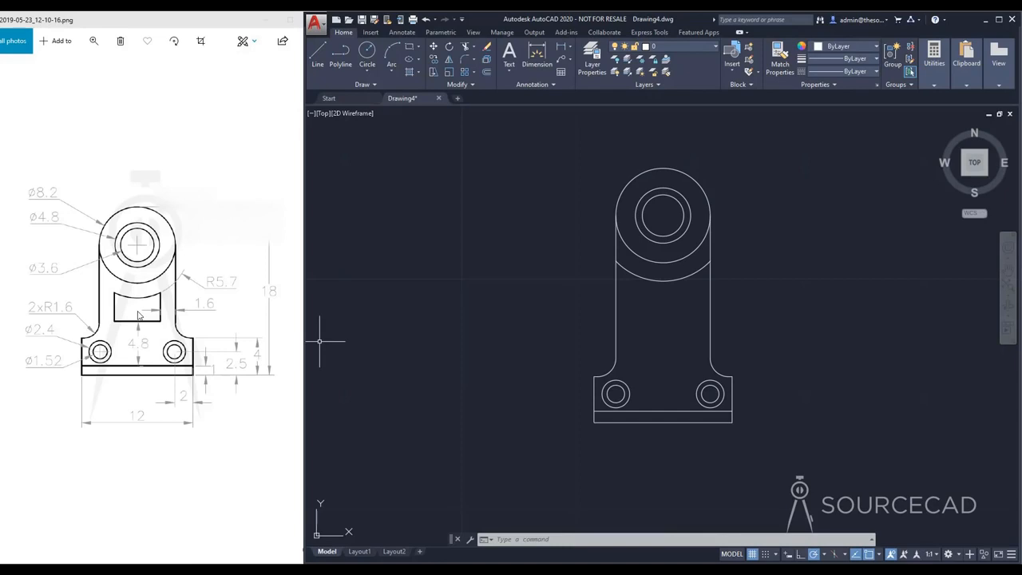
Step: Offset the bracket's right and left vertical sides inward by 1.6
{"action": "left_click", "coordinate": [486, 71]}
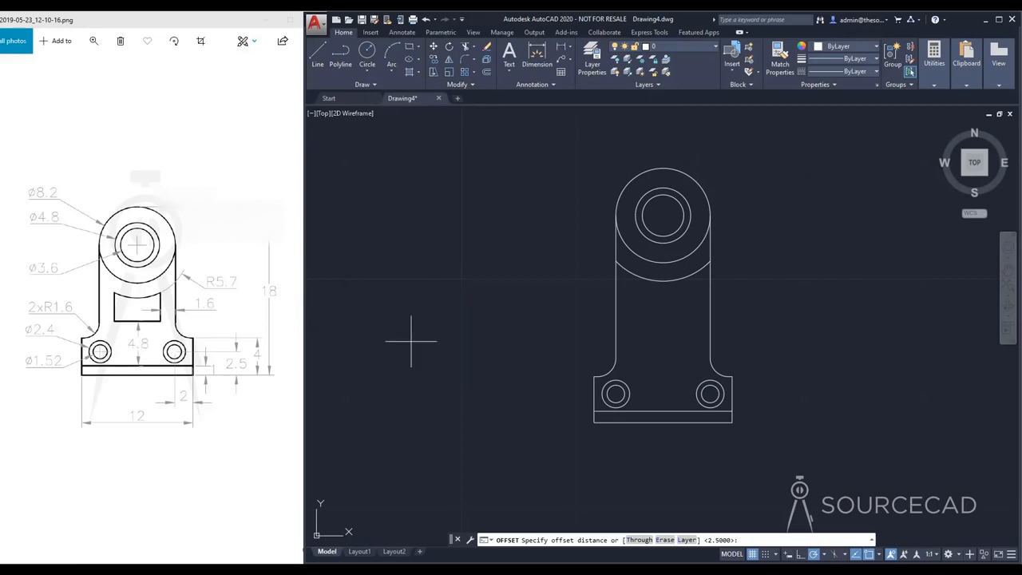
{"action": "type", "text": "1.6"}
{"action": "key", "text": "Return"}
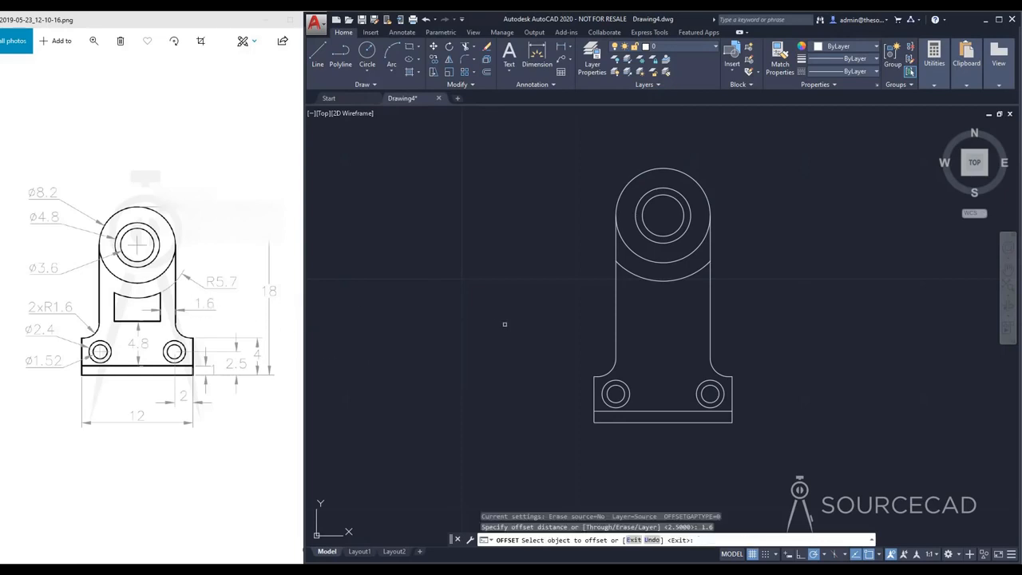
{"action": "left_click", "coordinate": [710, 311]}
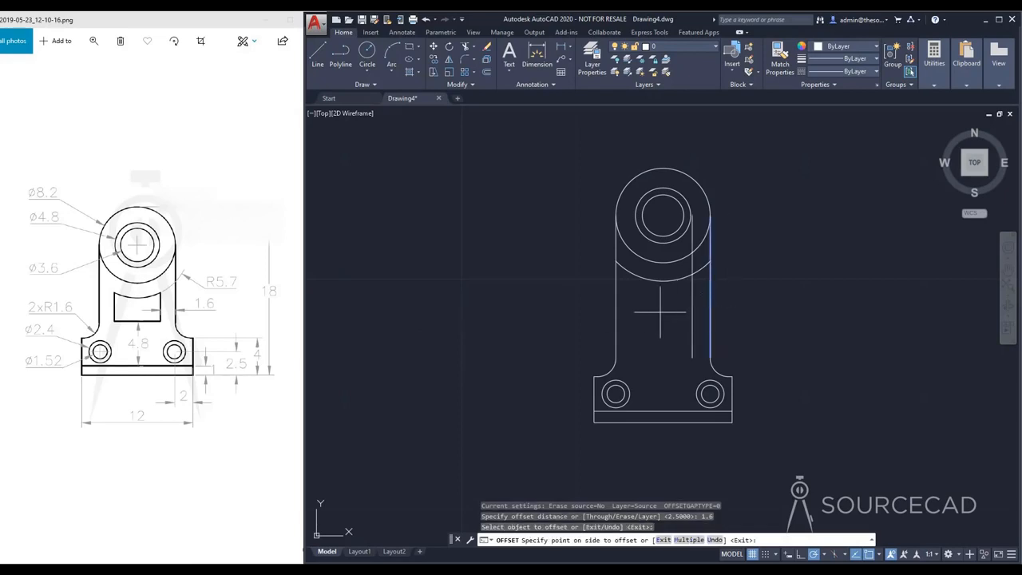
{"action": "left_click", "coordinate": [651, 339]}
{"action": "left_click", "coordinate": [617, 313]}
{"action": "left_click", "coordinate": [651, 307]}
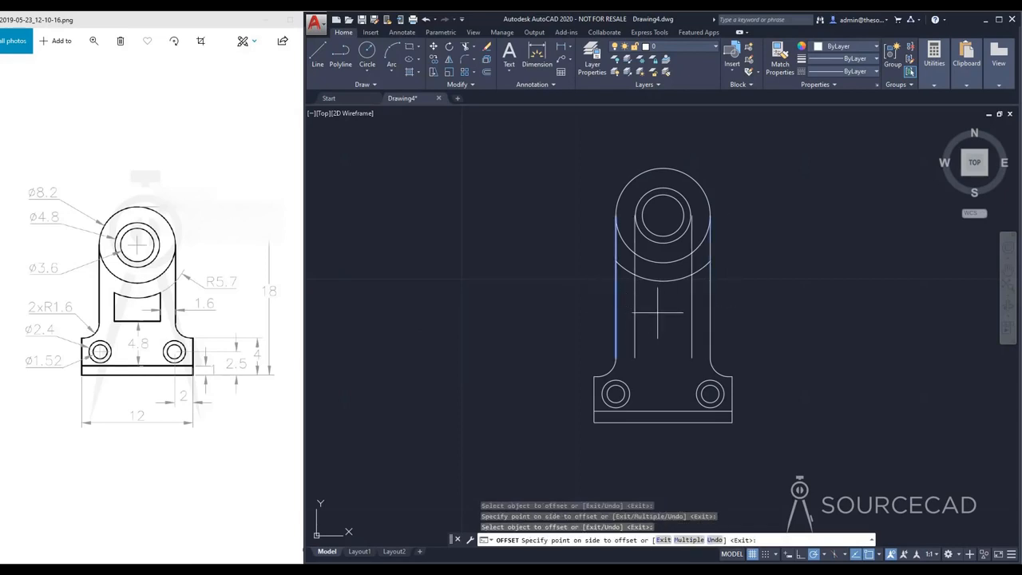
{"action": "key", "text": "Escape"}
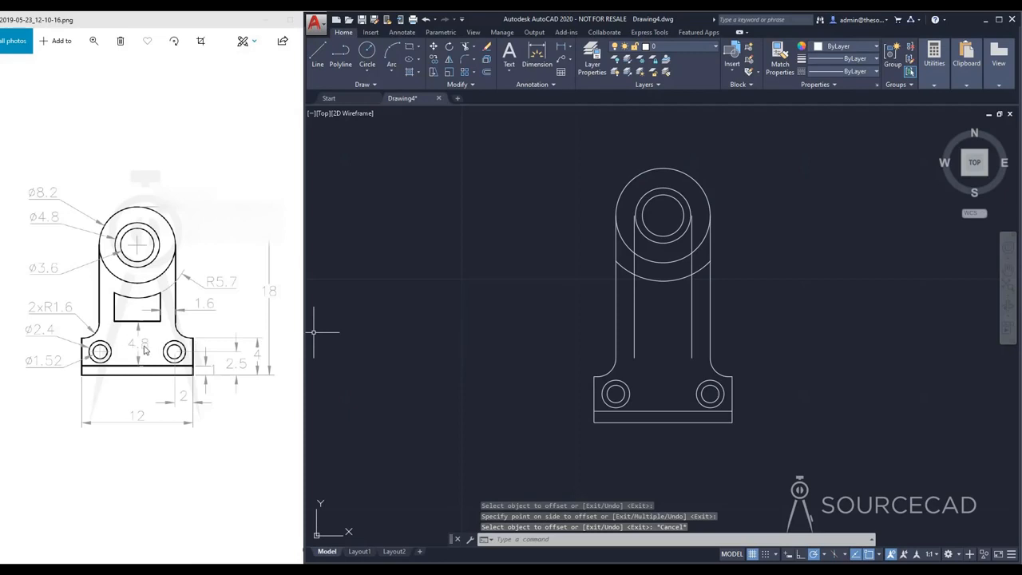
Step: Offset the upper horizontal line of the foot's base strip upward by 4.8
{"action": "left_click", "coordinate": [486, 71]}
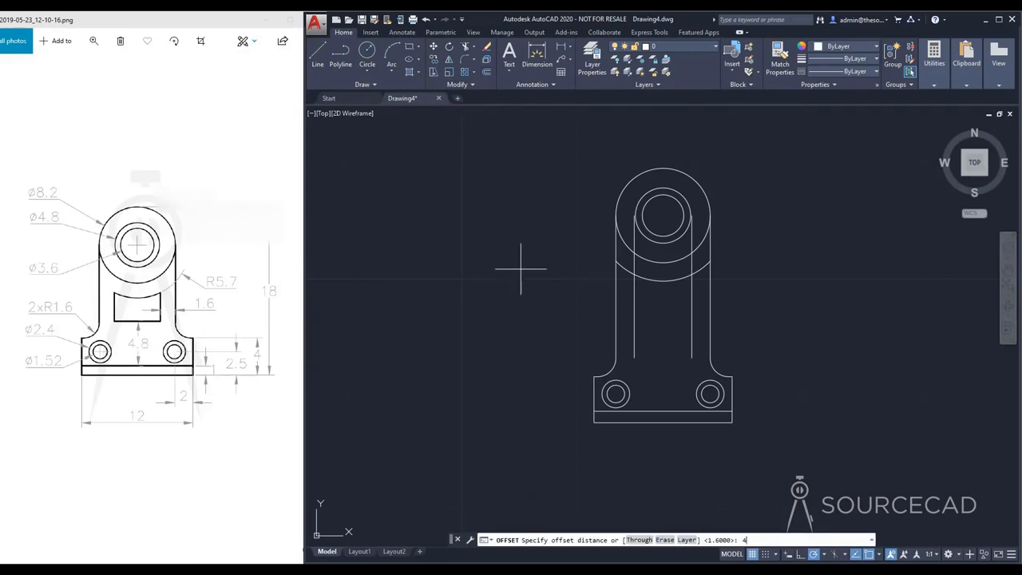
{"action": "type", "text": "4.8"}
{"action": "key", "text": "Return"}
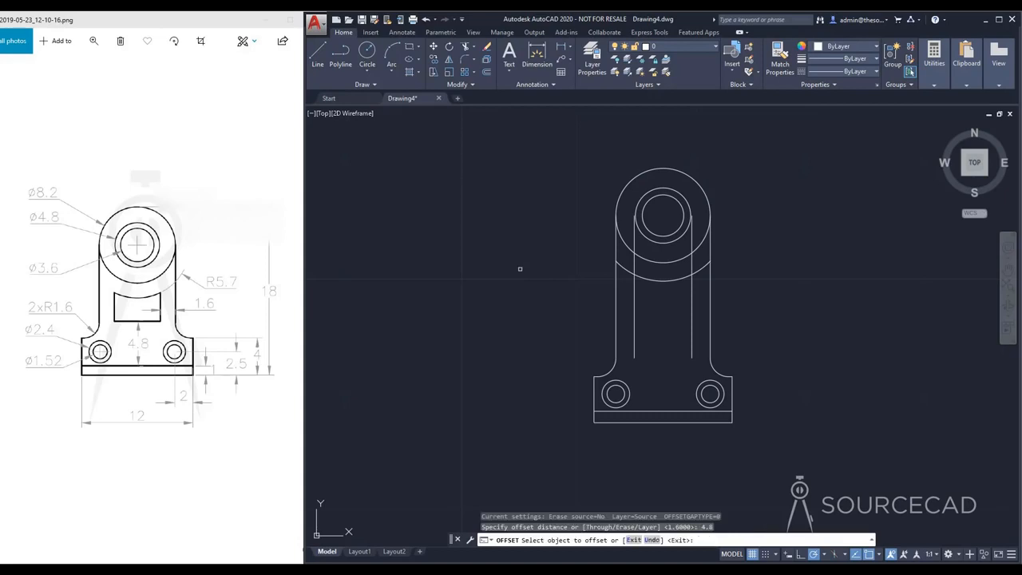
{"action": "left_click", "coordinate": [664, 408]}
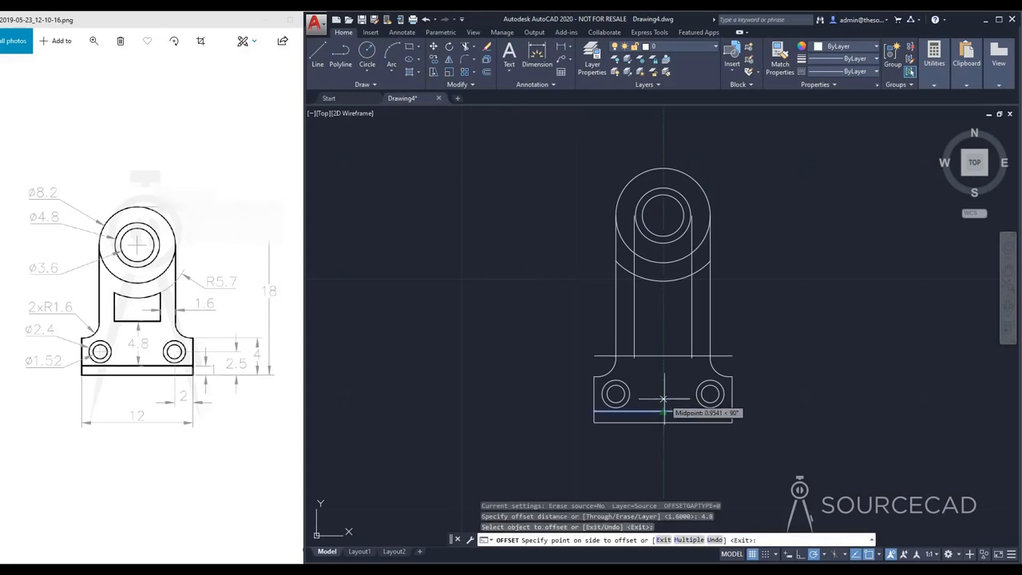
{"action": "left_click", "coordinate": [663, 324]}
{"action": "key", "text": "Escape"}
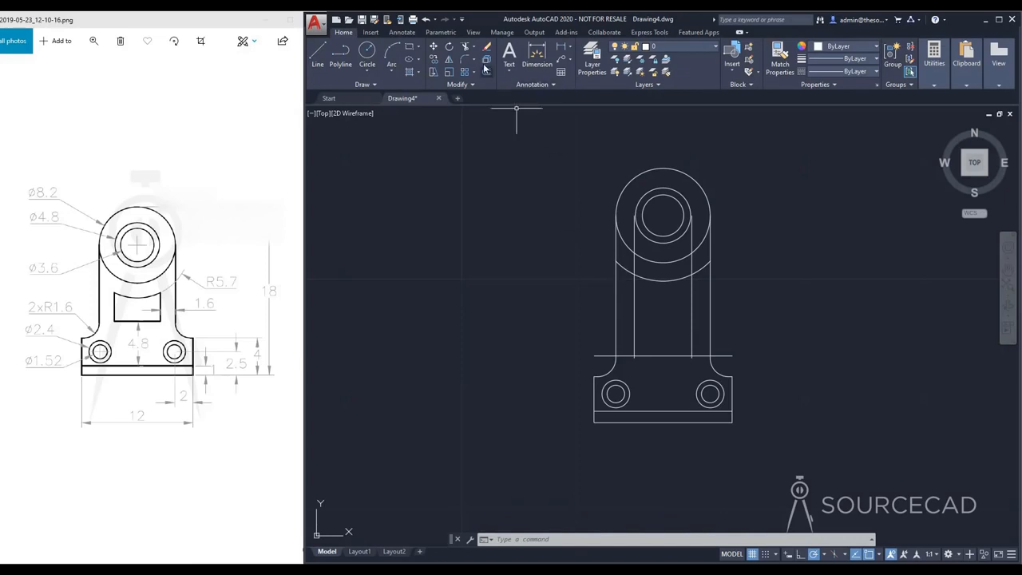
Step: Trim the arc, the inner vertical lines and the offset horizontal line to form the closed window outline below the large circle
{"action": "left_click", "coordinate": [465, 47]}
{"action": "key", "text": "Return"}
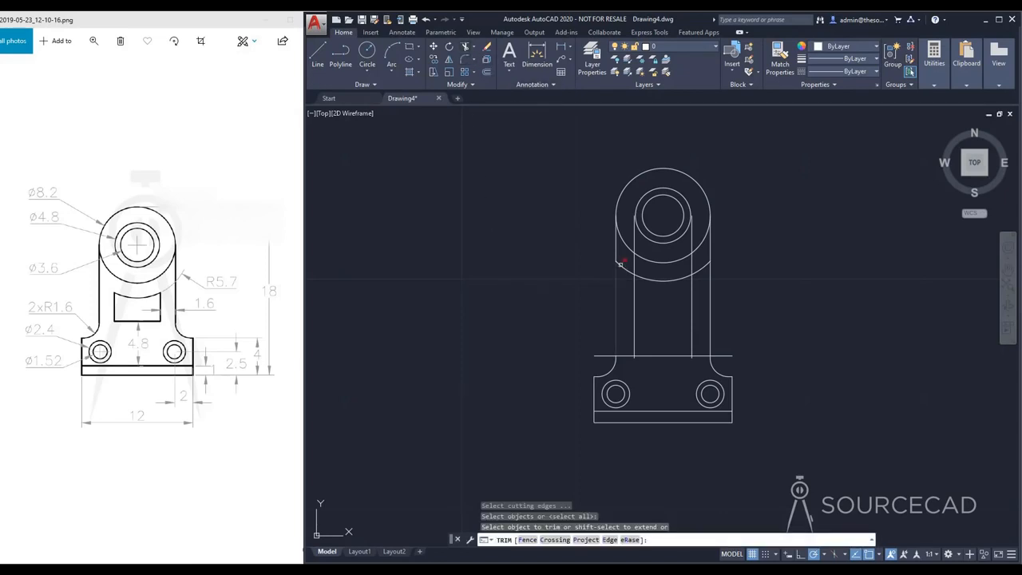
{"action": "left_click", "coordinate": [636, 263]}
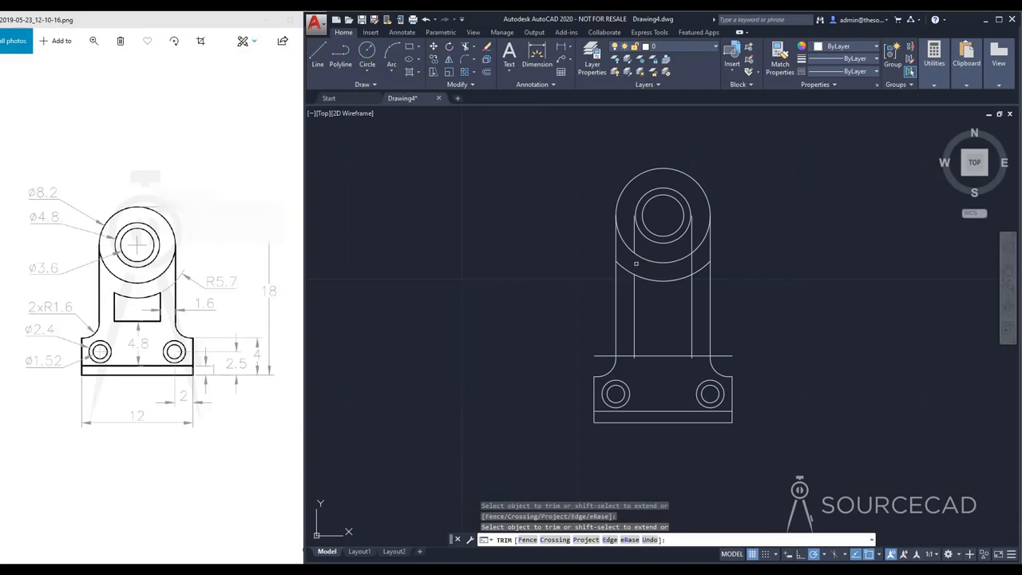
{"action": "left_click", "coordinate": [698, 271]}
{"action": "left_click", "coordinate": [634, 358]}
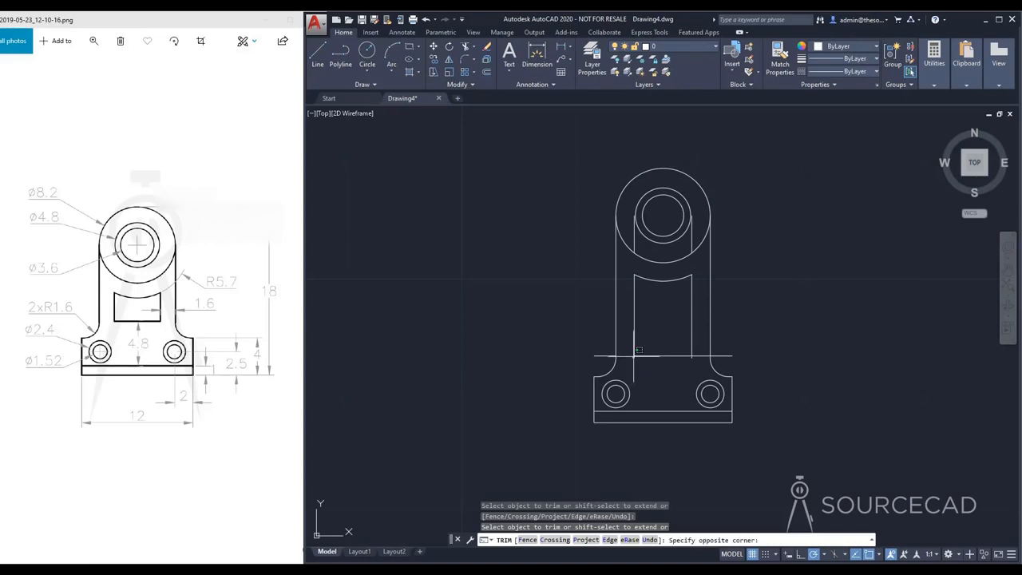
{"action": "left_click", "coordinate": [634, 357]}
{"action": "left_click", "coordinate": [634, 358]}
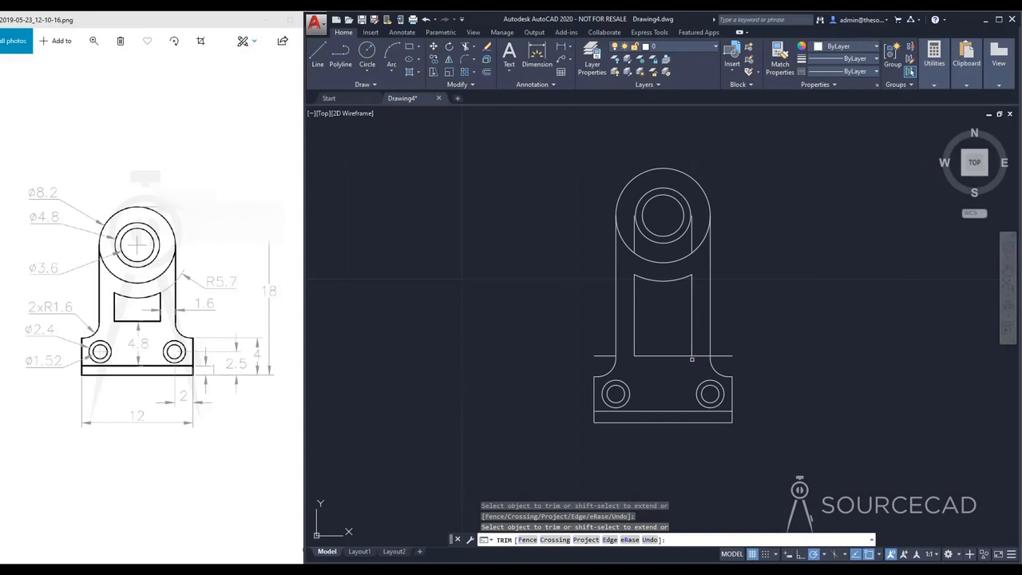
{"action": "key", "text": "Escape"}
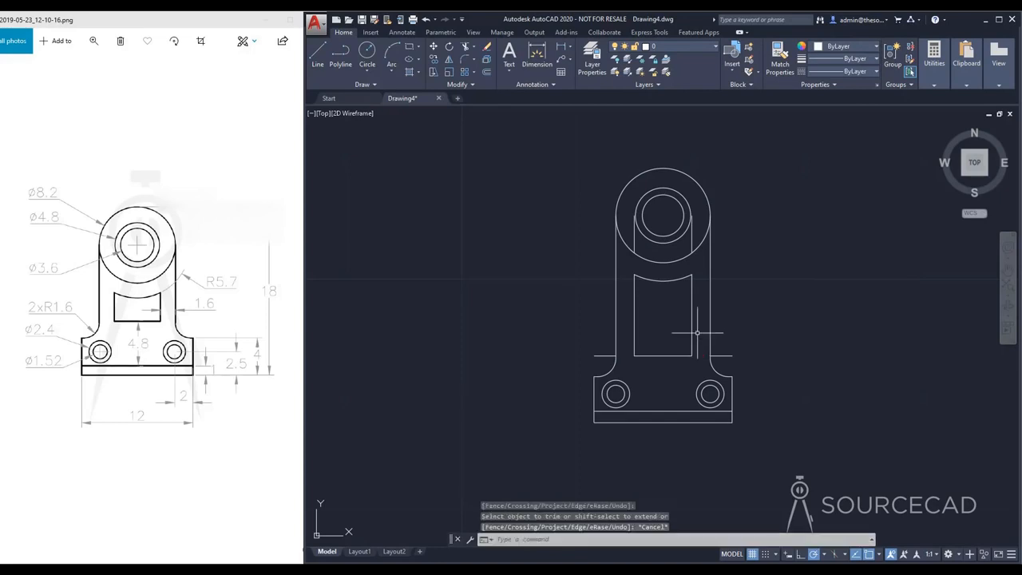
Step: Erase the two leftover horizontal pieces above the foot and the two leftover vertical pieces inside the large circle
{"action": "left_click", "coordinate": [600, 355]}
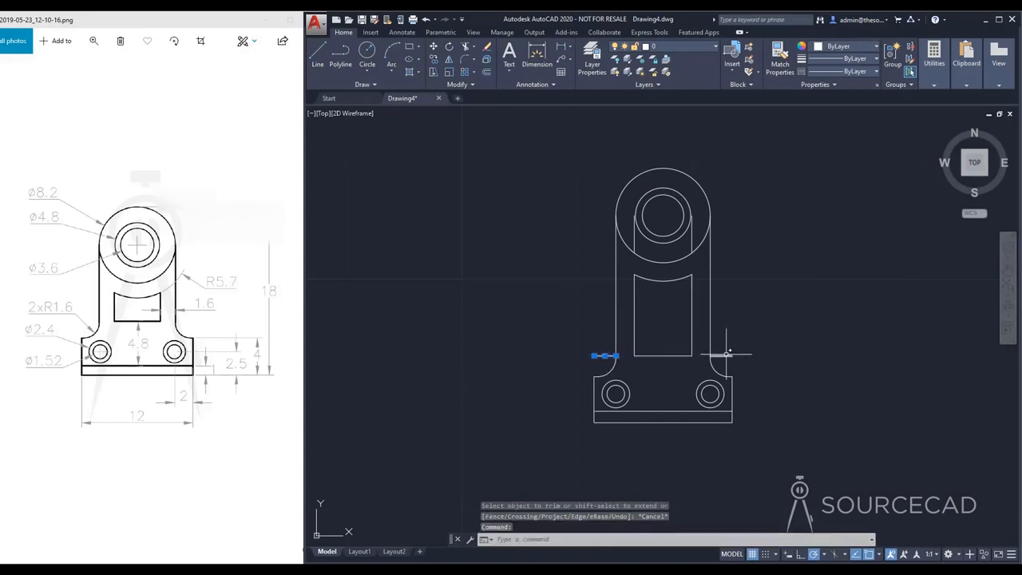
{"action": "left_click", "coordinate": [721, 356]}
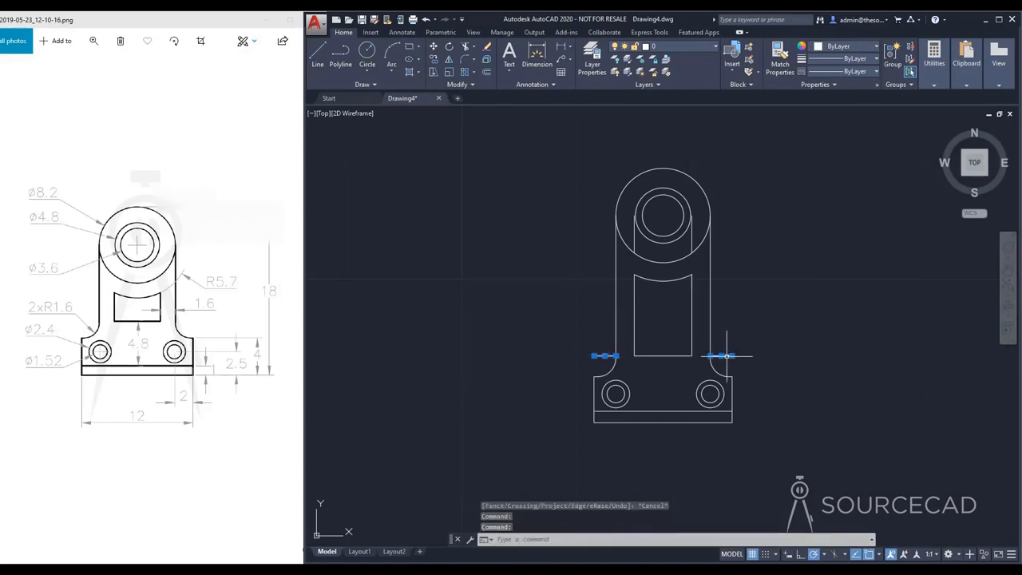
{"action": "left_click", "coordinate": [635, 237]}
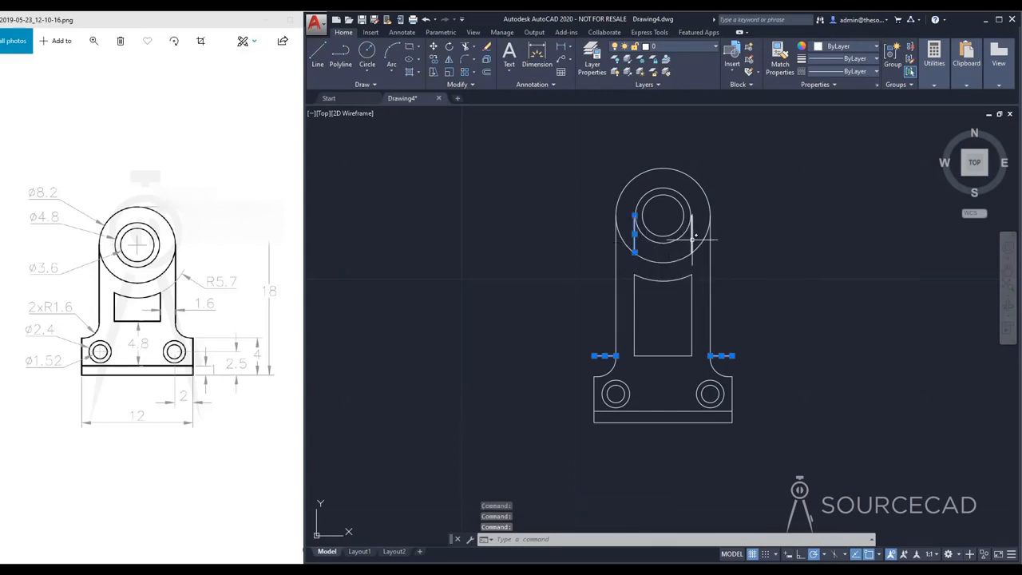
{"action": "left_click", "coordinate": [692, 237]}
{"action": "key", "text": "Delete"}
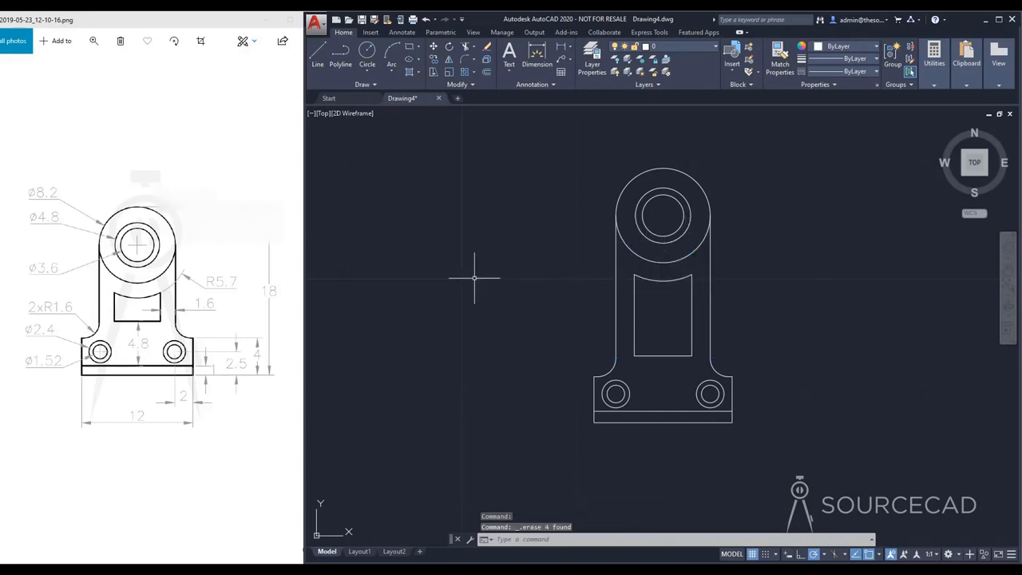